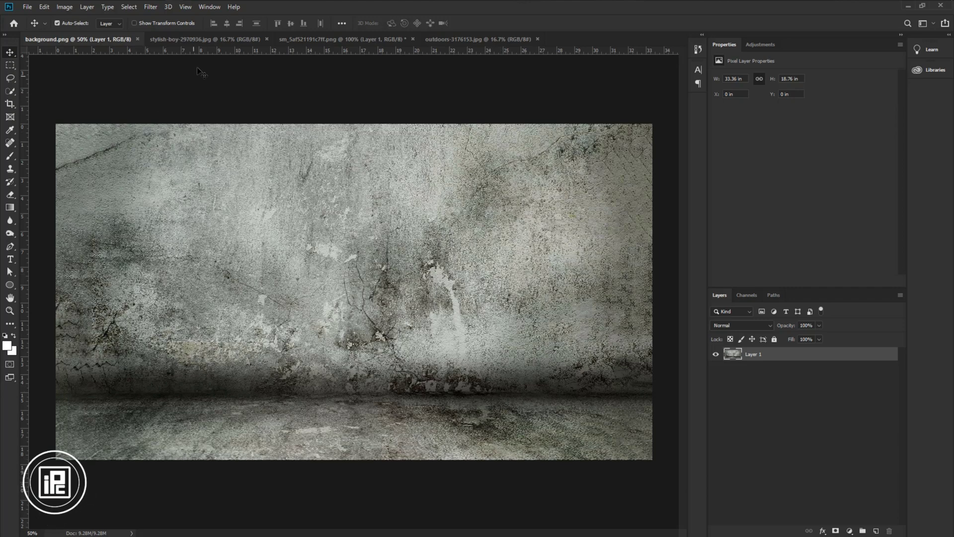
Step: Switch to the stylish-boy-2970936.jpg document and roughly select the whole man, including both arms, with the Quick Selection tool
click(187, 40)
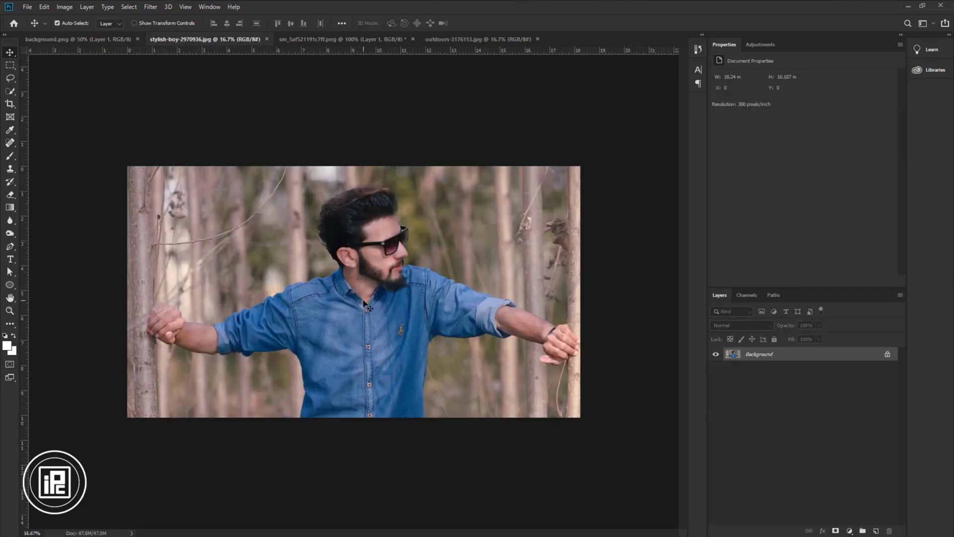
scroll(364, 302, up, 1)
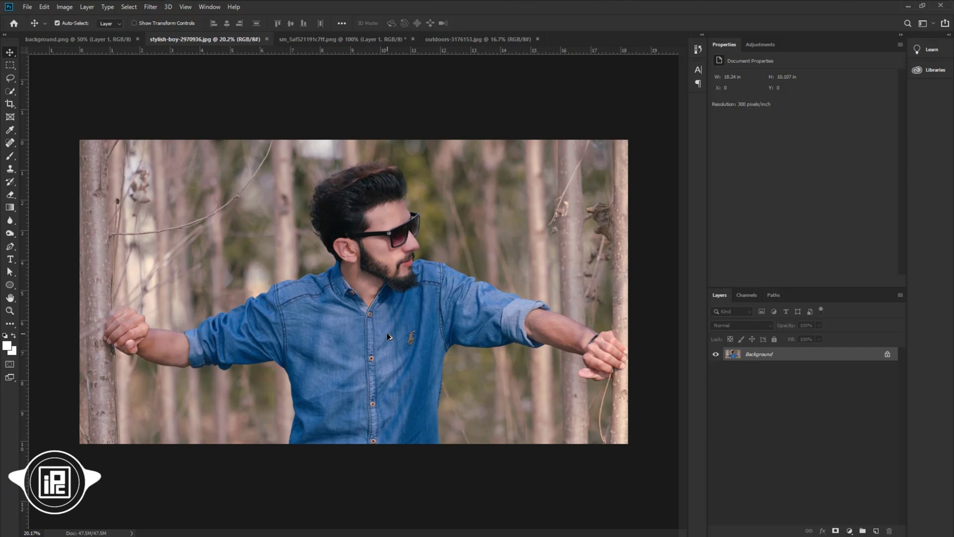
scroll(388, 334, up, 1)
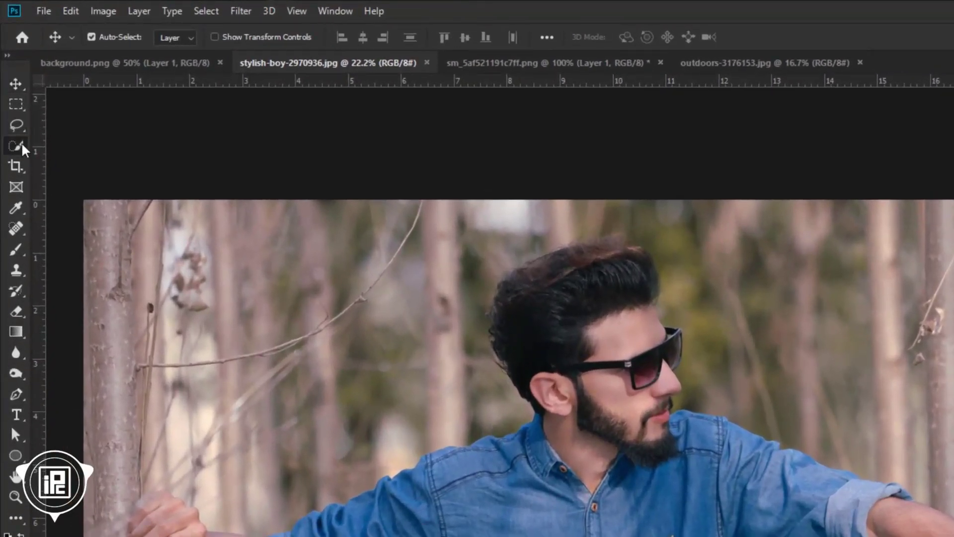
click(22, 146)
click(69, 148)
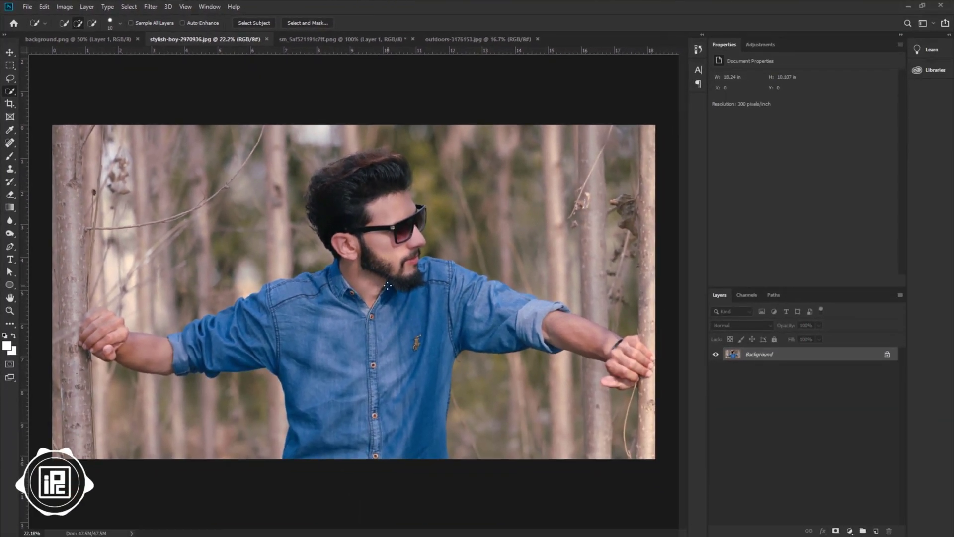
drag(388, 286, 390, 297)
mouse_move(379, 173)
mouse_down()
mouse_move(321, 179)
mouse_move(347, 323)
mouse_move(339, 397)
mouse_move(321, 425)
mouse_up()
mouse_move(447, 308)
mouse_down()
mouse_move(517, 310)
mouse_move(645, 370)
mouse_move(94, 317)
mouse_up()
mouse_move(393, 209)
mouse_down()
mouse_move(373, 159)
mouse_move(344, 172)
mouse_move(417, 229)
mouse_up()
Step: Refine the selection around the sunglasses and face using a 14 px brush
scroll(415, 242, up, 8)
drag(431, 170, 422, 177)
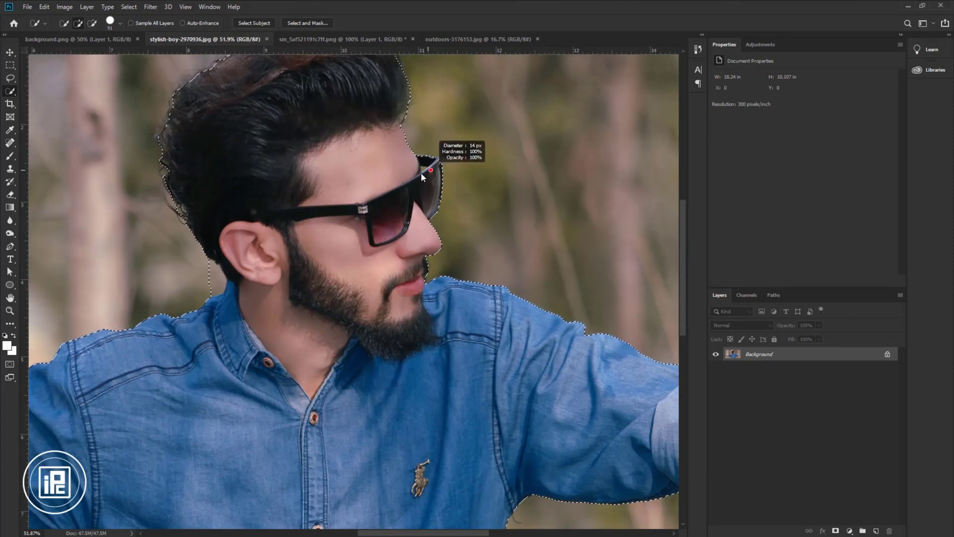
scroll(421, 172, up, 4)
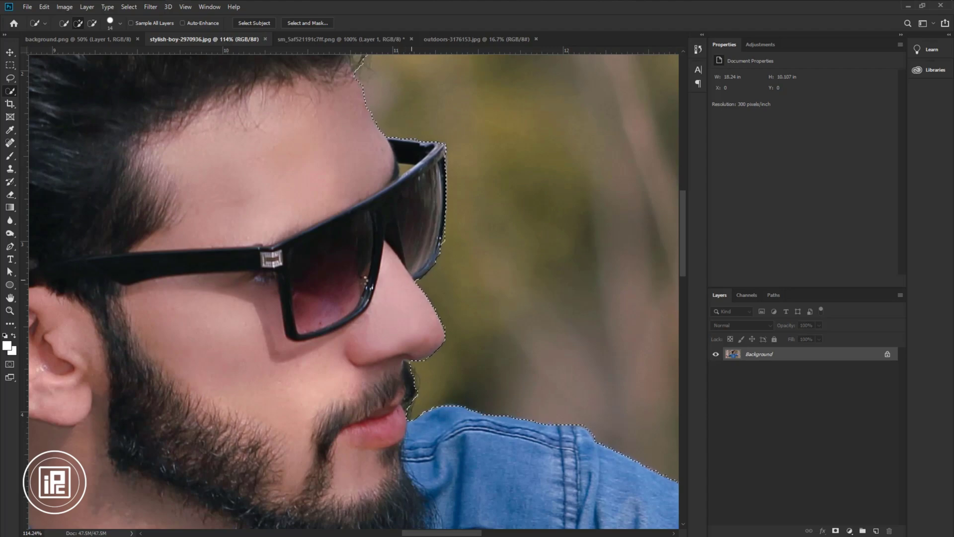
scroll(412, 280, down, 4)
scroll(190, 247, up, 4)
mouse_move(214, 247)
mouse_down()
mouse_move(201, 234)
mouse_move(209, 214)
mouse_up()
Step: Trim the tree trunk and background out of the selection around the forearms and hands, keeping the fingertips selected
scroll(189, 249, down, 4)
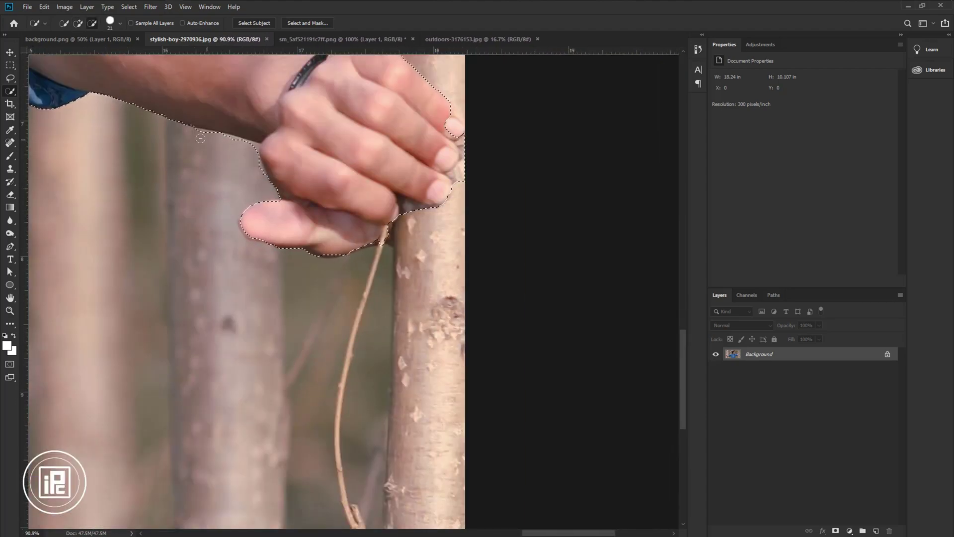
scroll(200, 138, up, 3)
mouse_move(222, 228)
mouse_down()
mouse_move(369, 296)
mouse_move(398, 292)
mouse_up()
alt+click(487, 262)
scroll(492, 239, right, 3)
drag(501, 177, 467, 100)
scroll(501, 170, up, 3)
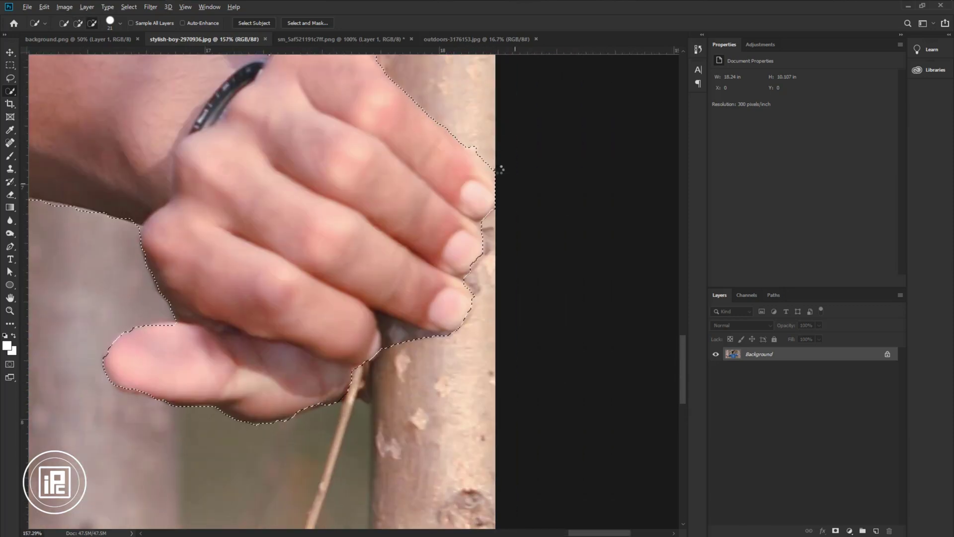
drag(469, 177, 484, 186)
scroll(483, 185, down, 5)
scroll(143, 338, up, 4)
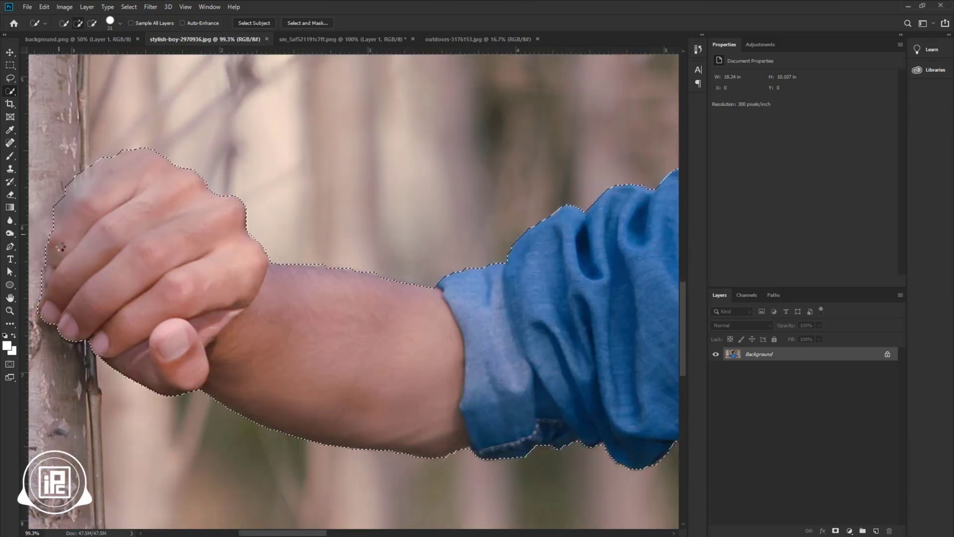
scroll(61, 247, down, 5)
scroll(337, 291, up, 2)
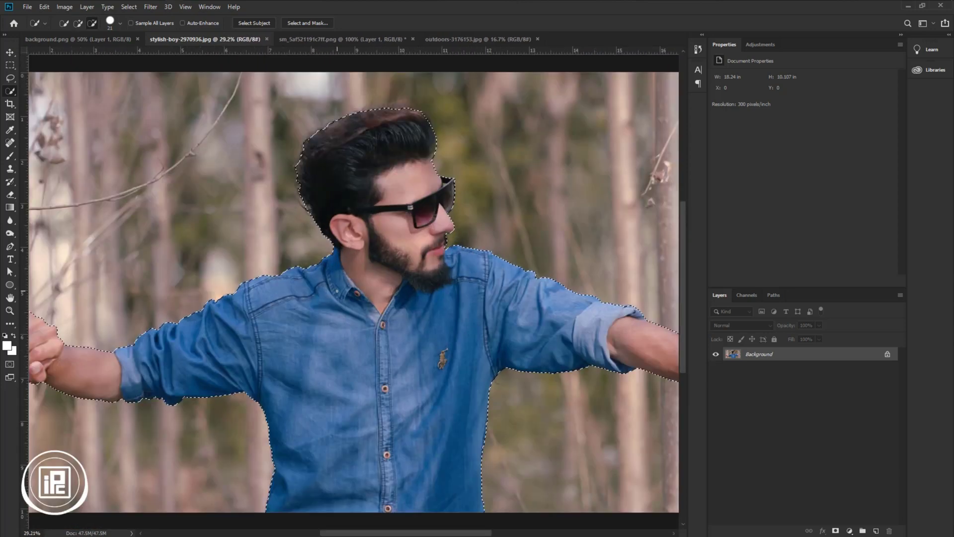
scroll(337, 290, down, 1)
key(alt)
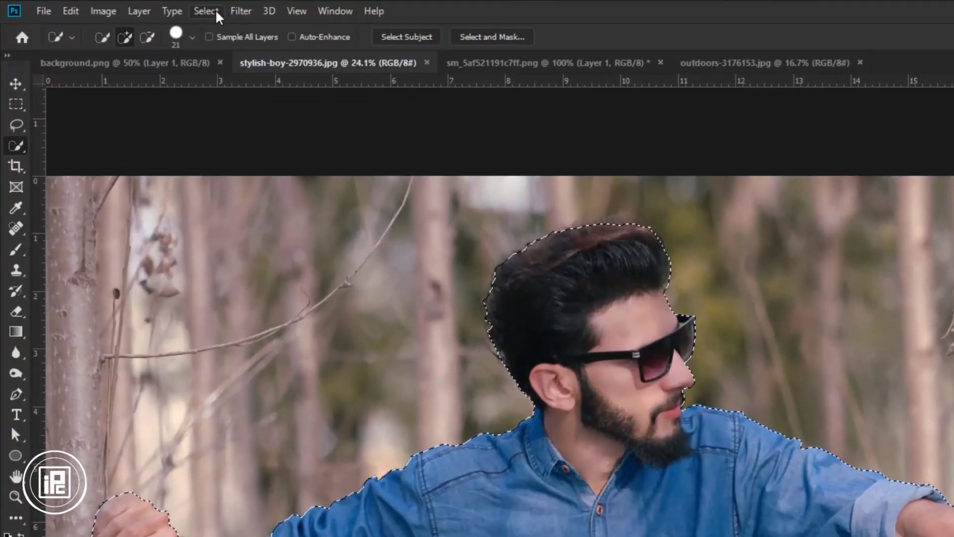
Step: Start Refine Edge on the selection and brush along the edges of the man's hair and head
click(216, 10)
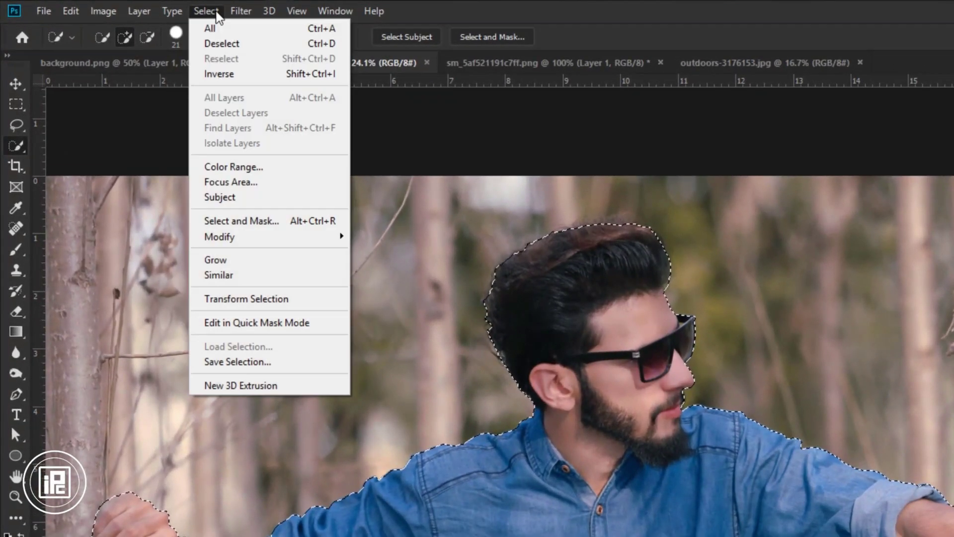
shift+click(257, 221)
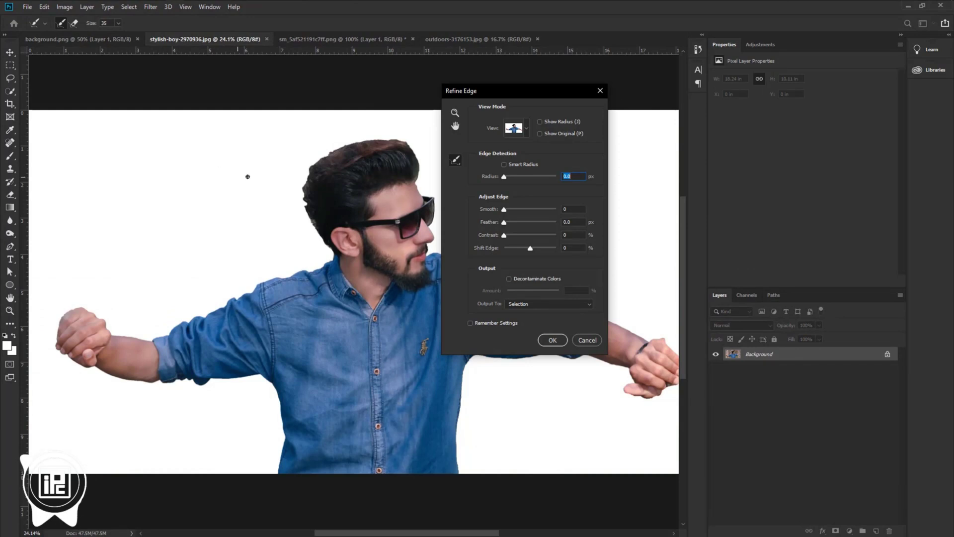
drag(306, 214, 341, 231)
mouse_move(359, 290)
mouse_down()
mouse_move(331, 260)
mouse_move(300, 179)
mouse_move(308, 204)
mouse_move(309, 190)
mouse_move(423, 72)
mouse_up()
alt+right_click(308, 204)
mouse_move(433, 74)
mouse_down()
mouse_move(314, 149)
mouse_move(420, 232)
mouse_up()
mouse_move(422, 263)
mouse_down()
mouse_move(262, 232)
mouse_move(278, 222)
mouse_move(287, 268)
mouse_up()
mouse_move(319, 329)
mouse_down()
mouse_move(224, 211)
mouse_move(122, 180)
mouse_up()
Step: Brush the refinement along the edges of the shirt, arms and hands
alt+right_click(224, 212)
mouse_move(78, 187)
mouse_down()
mouse_move(122, 192)
mouse_move(402, 293)
mouse_move(198, 282)
mouse_up()
drag(179, 279, 328, 359)
mouse_move(352, 374)
mouse_down()
mouse_move(307, 367)
mouse_move(248, 337)
mouse_up()
mouse_move(262, 336)
mouse_down()
mouse_move(303, 338)
mouse_move(333, 390)
mouse_move(325, 404)
mouse_move(323, 371)
mouse_up()
mouse_move(320, 381)
mouse_down()
mouse_move(264, 408)
mouse_move(216, 406)
mouse_move(169, 338)
mouse_move(388, 389)
mouse_up()
drag(351, 379, 119, 376)
drag(163, 403, 374, 219)
mouse_move(323, 202)
mouse_down()
mouse_move(297, 244)
mouse_move(288, 440)
mouse_up()
scroll(288, 440, down, 4)
mouse_move(153, 329)
mouse_down()
mouse_move(479, 473)
mouse_move(508, 438)
mouse_up()
mouse_move(418, 500)
mouse_down()
mouse_move(407, 443)
mouse_move(386, 420)
mouse_up()
drag(320, 426, 217, 426)
mouse_move(199, 428)
mouse_down()
mouse_move(240, 443)
mouse_move(211, 423)
mouse_move(187, 424)
mouse_move(149, 345)
mouse_move(185, 343)
mouse_up()
scroll(236, 440, up, 2)
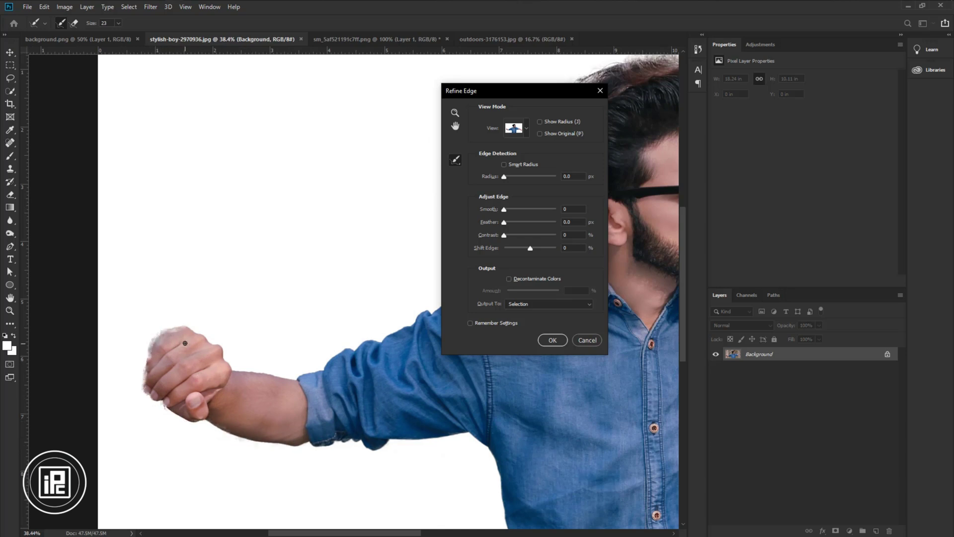
Step: Set the edge contrast to 32% and feather to 1.2 px, and output the result as New Layer with Layer Mask
drag(504, 235, 515, 234)
drag(366, 305, 222, 330)
drag(515, 234, 508, 222)
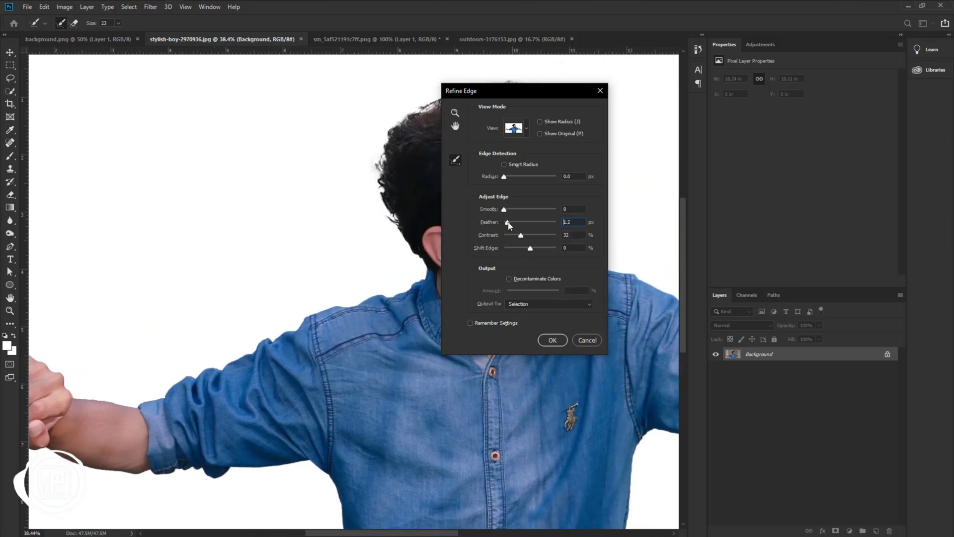
click(520, 304)
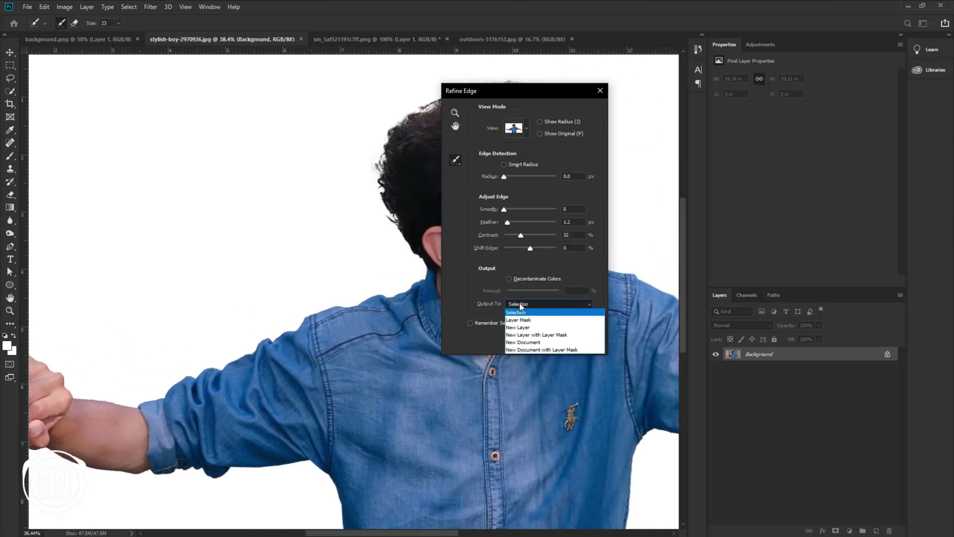
click(531, 335)
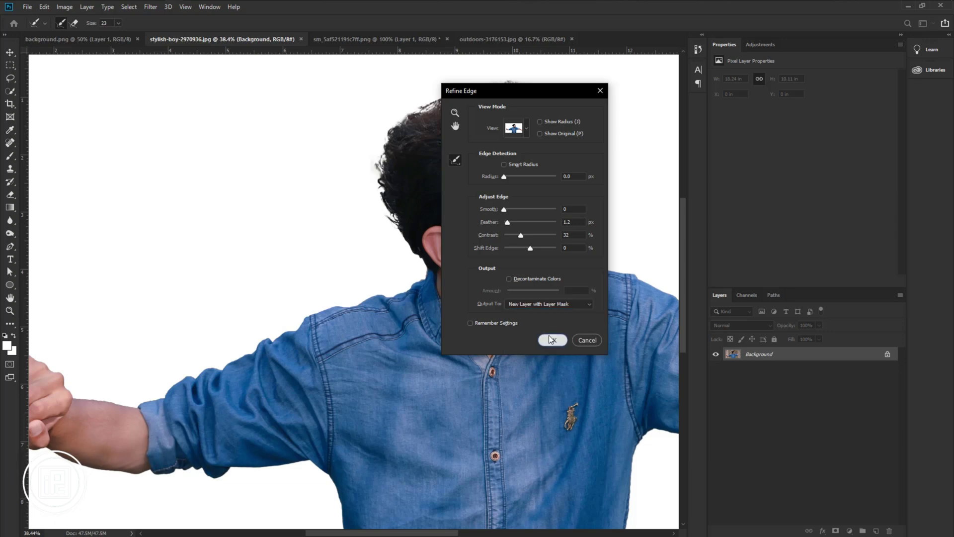
click(549, 338)
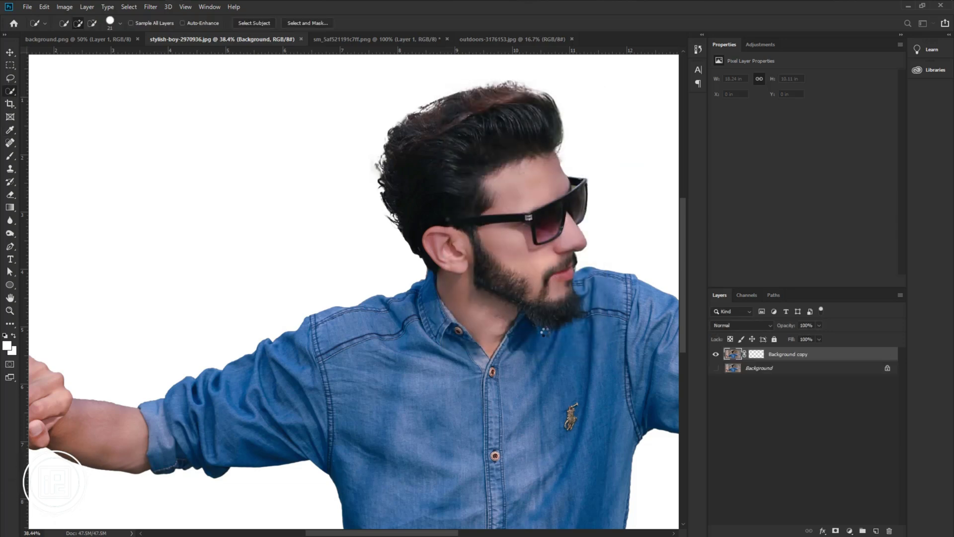
Step: Move the masked cutout layer of the man into the background.png document
scroll(545, 332, down, 5)
scroll(358, 355, up, 1)
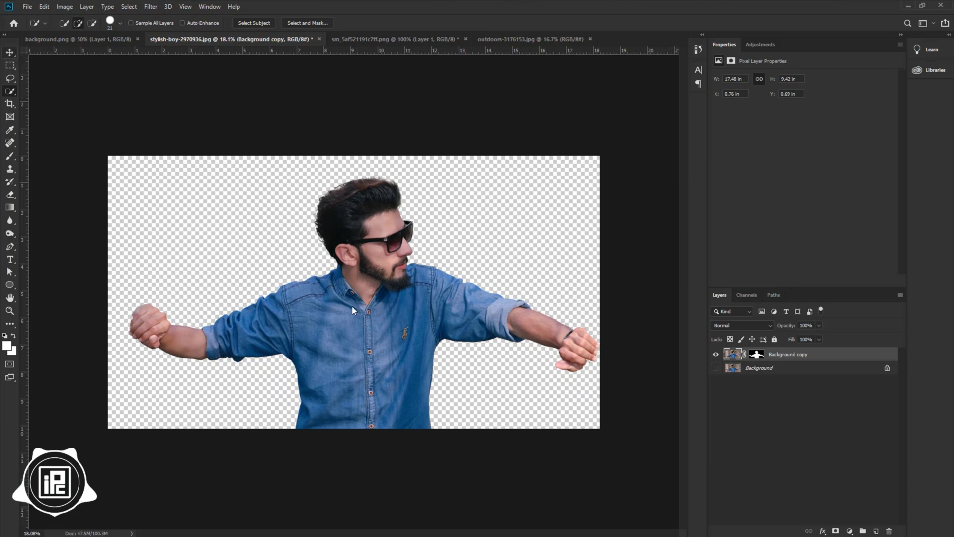
key(v)
drag(297, 198, 359, 340)
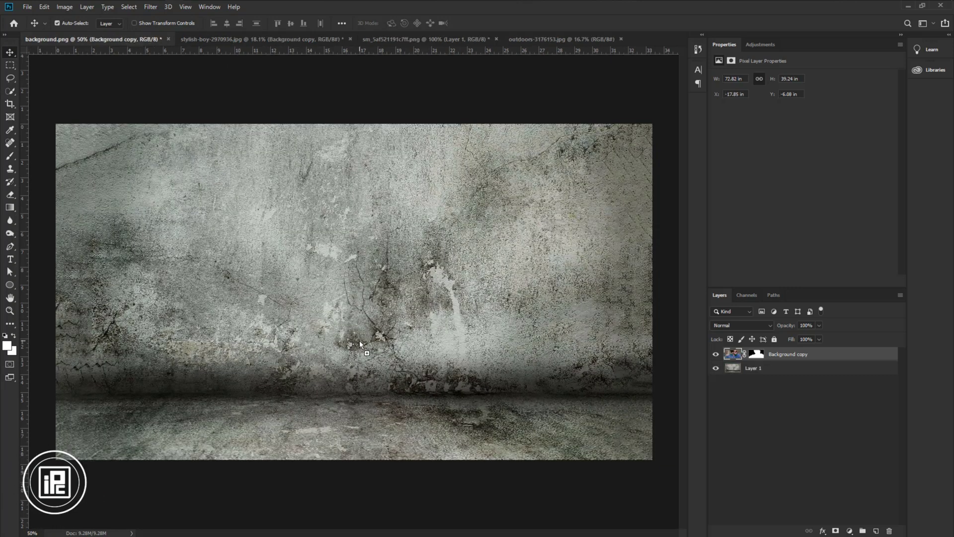
Step: Scale the cutout down to about 34.83 in wide by 19.3 in high and position it over the wall background
scroll(386, 361, down, 3)
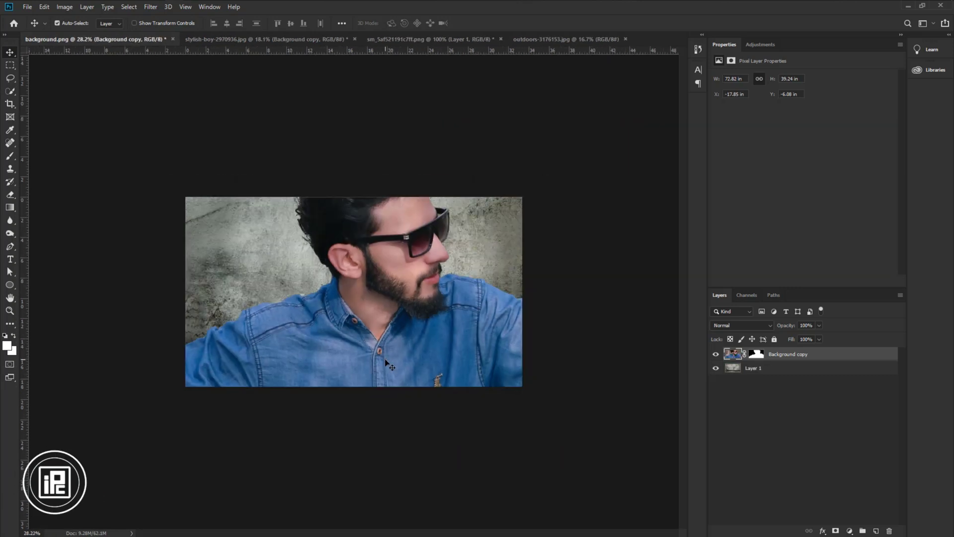
key(ctrl+t)
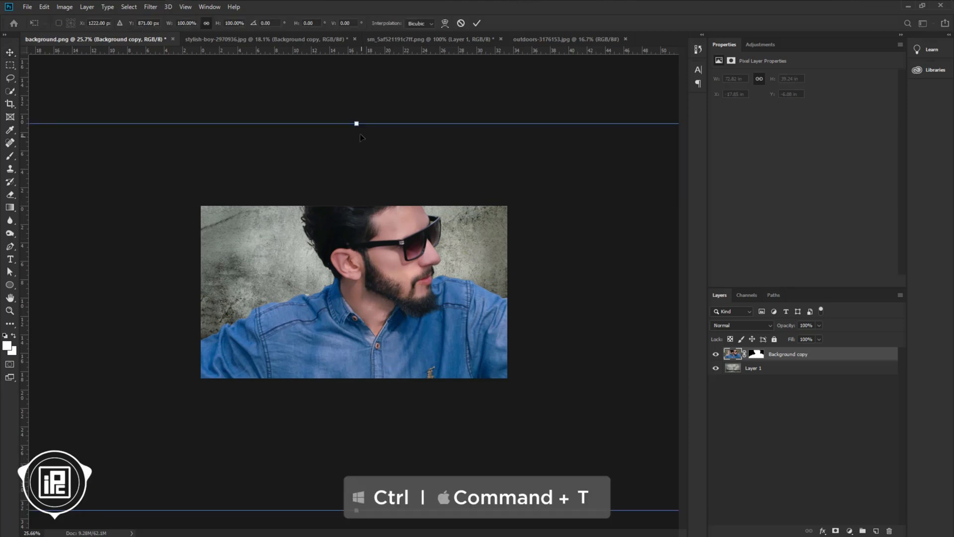
drag(356, 124, 356, 223)
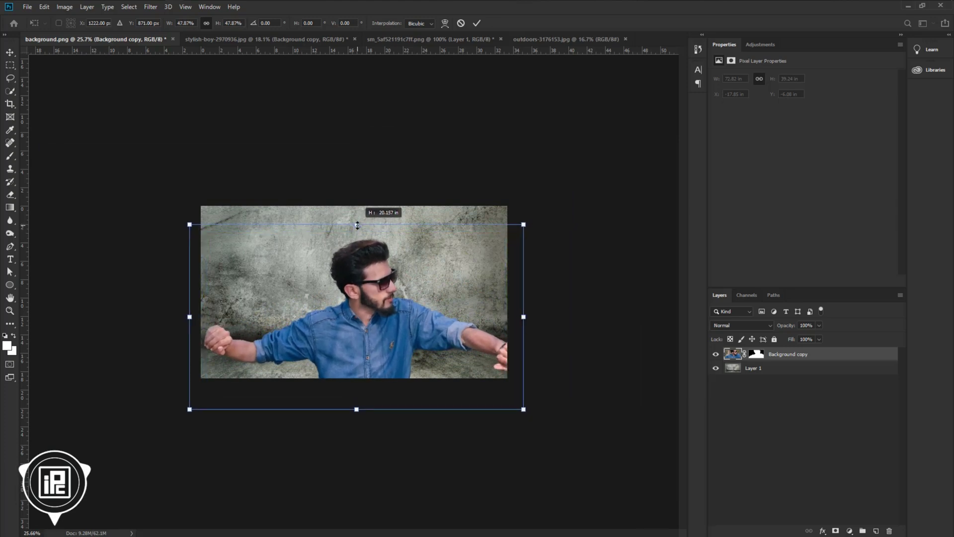
drag(366, 316, 363, 293)
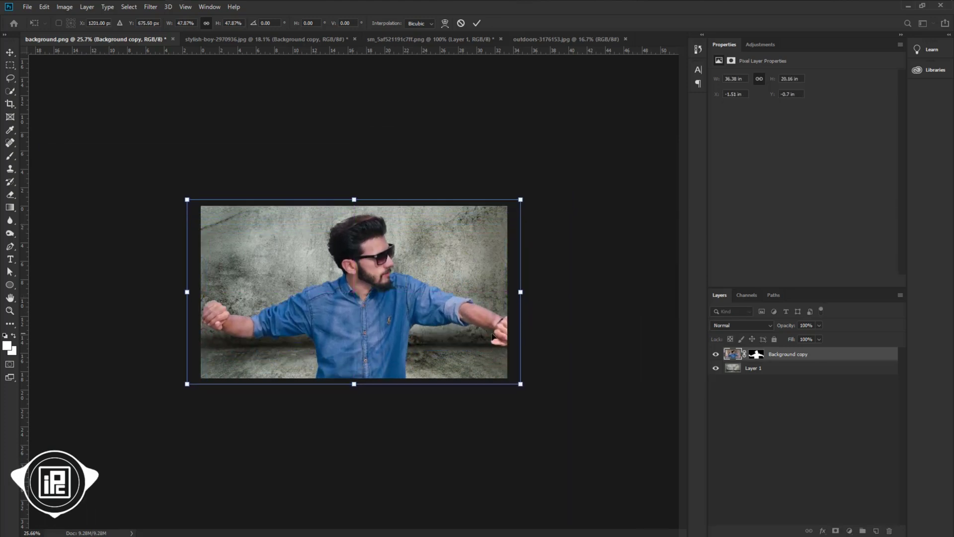
drag(521, 385, 507, 376)
drag(422, 299, 422, 291)
click(477, 22)
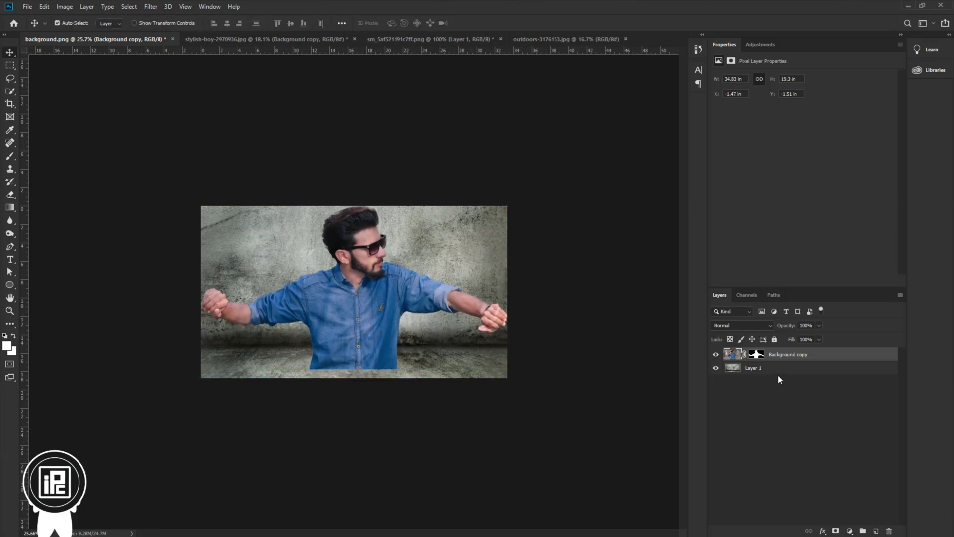
Step: Apply the cutout's layer mask permanently and convert the Background copy layer to a smart object
drag(756, 357, 890, 532)
click(431, 203)
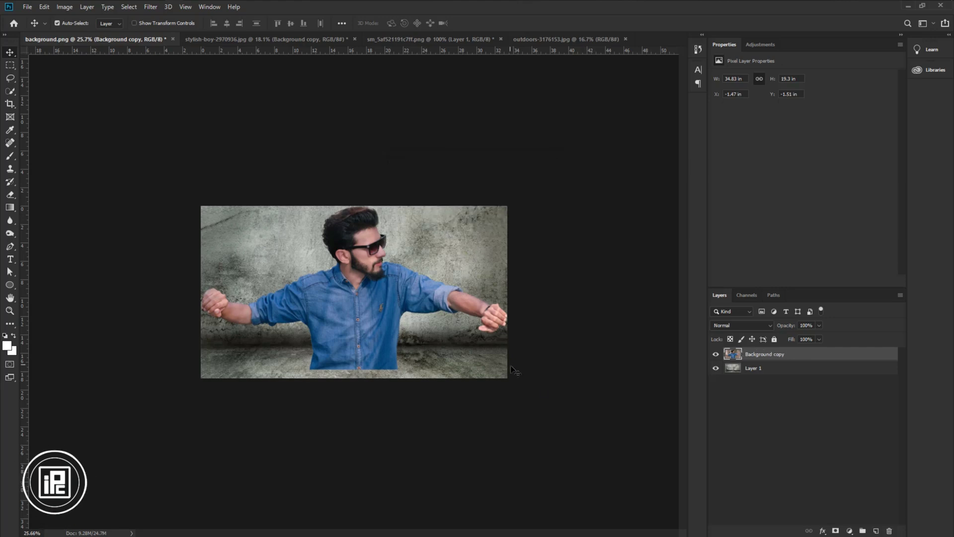
right_click(793, 359)
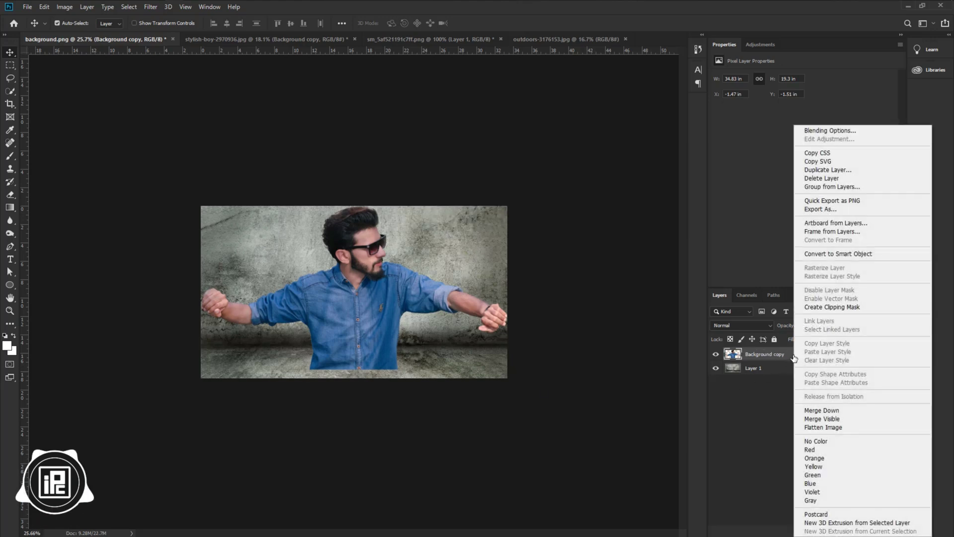
click(835, 253)
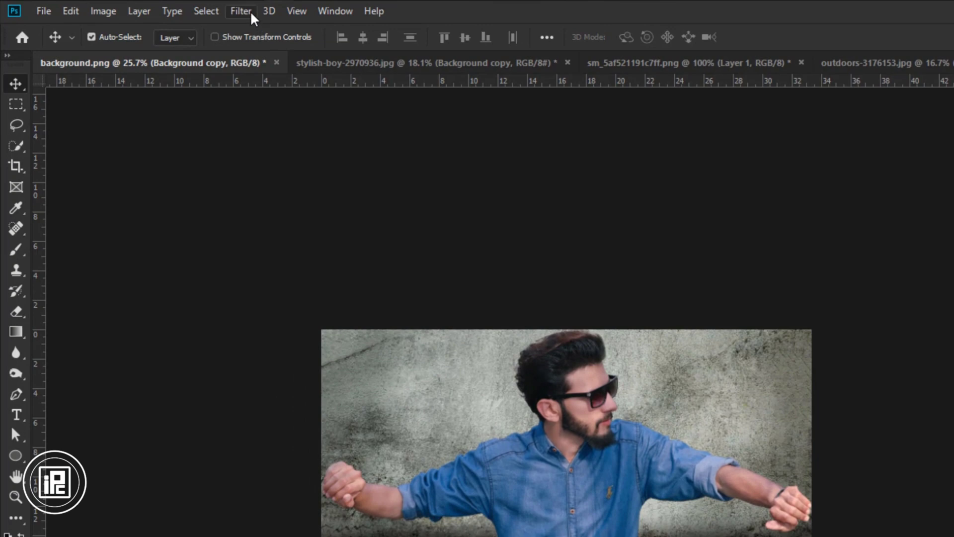
Step: Apply the Filter Gallery's Poster Edges filter to the man with edge thickness 4, edge intensity 5 and posterization 1
click(150, 7)
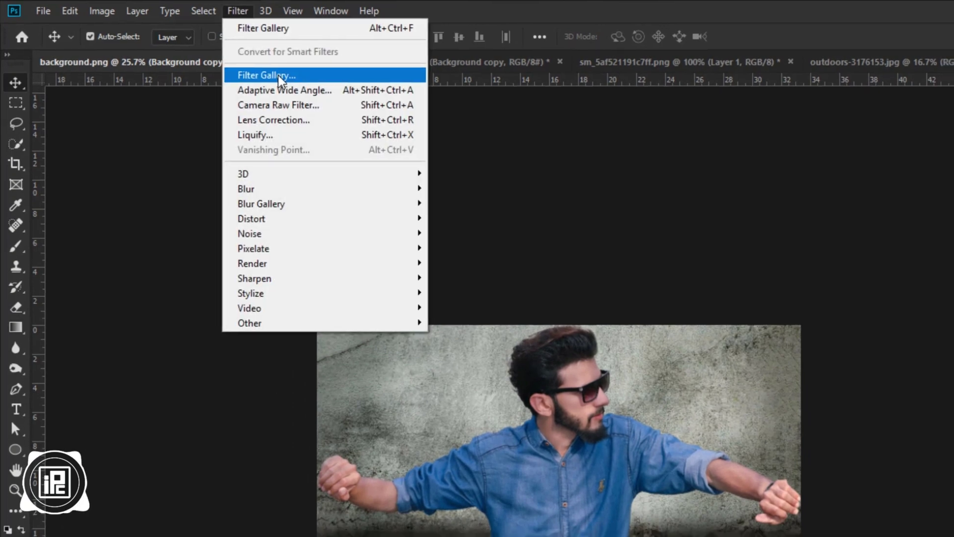
click(278, 76)
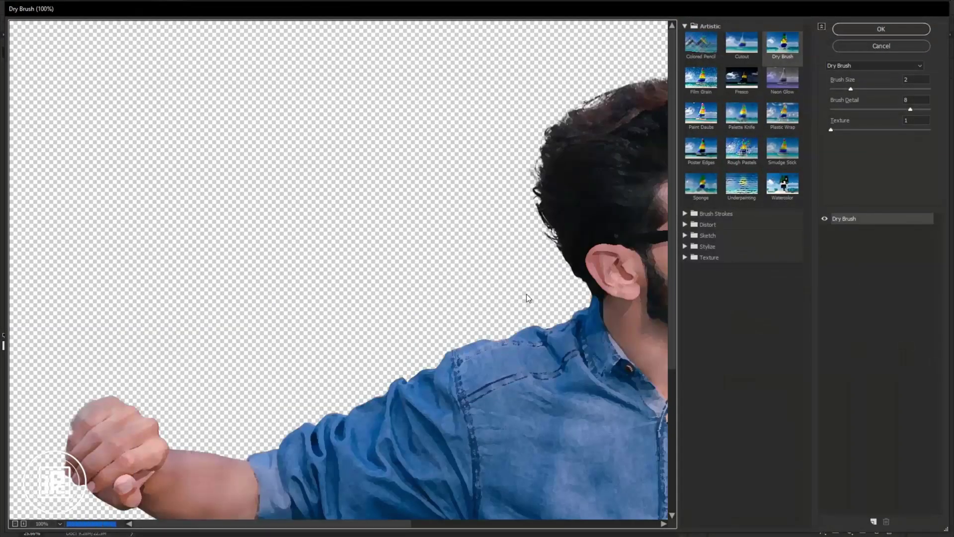
key(ctrl+minus)
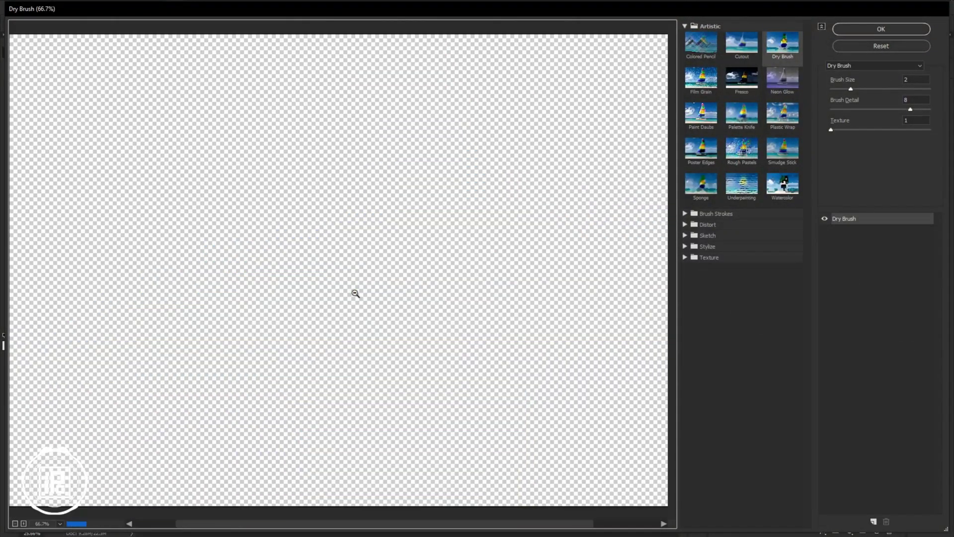
click(708, 160)
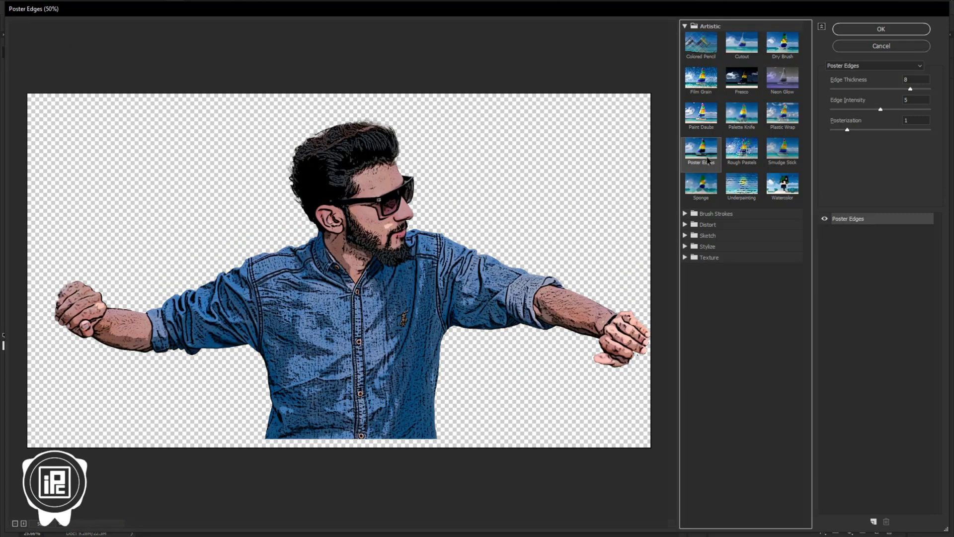
mouse_move(847, 131)
mouse_down()
mouse_move(867, 132)
mouse_move(848, 135)
mouse_up()
mouse_move(881, 110)
mouse_down()
mouse_move(856, 110)
mouse_move(881, 112)
mouse_move(865, 91)
mouse_move(877, 110)
mouse_up()
key(Up)
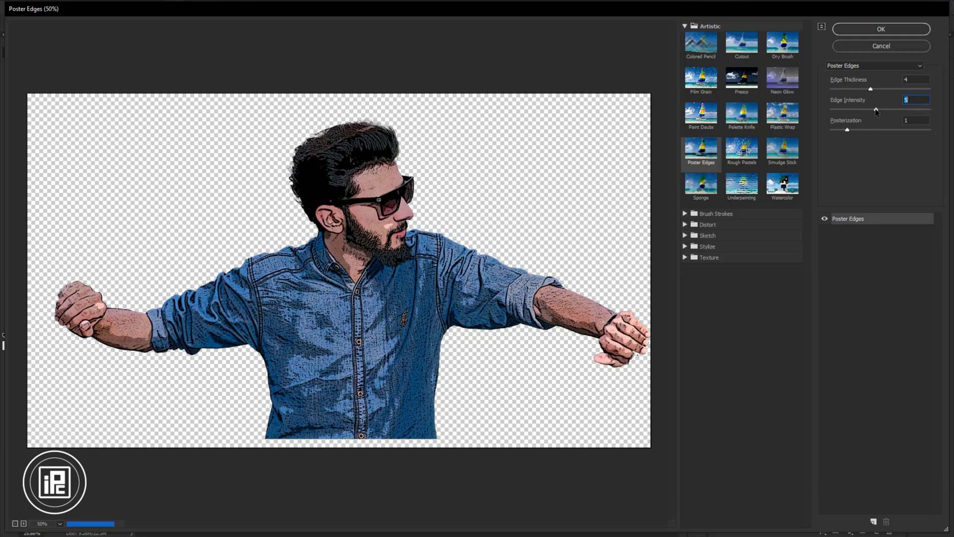
click(865, 30)
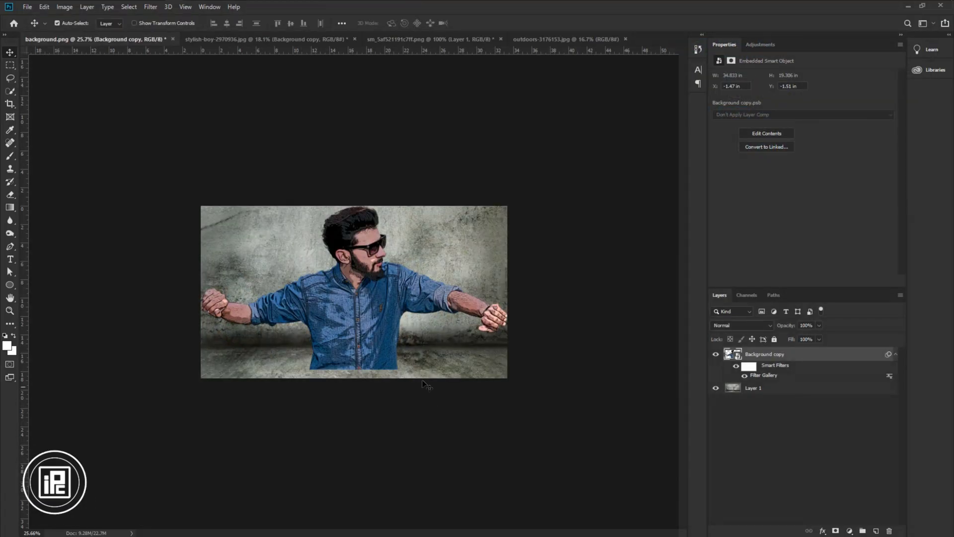
scroll(423, 378, up, 3)
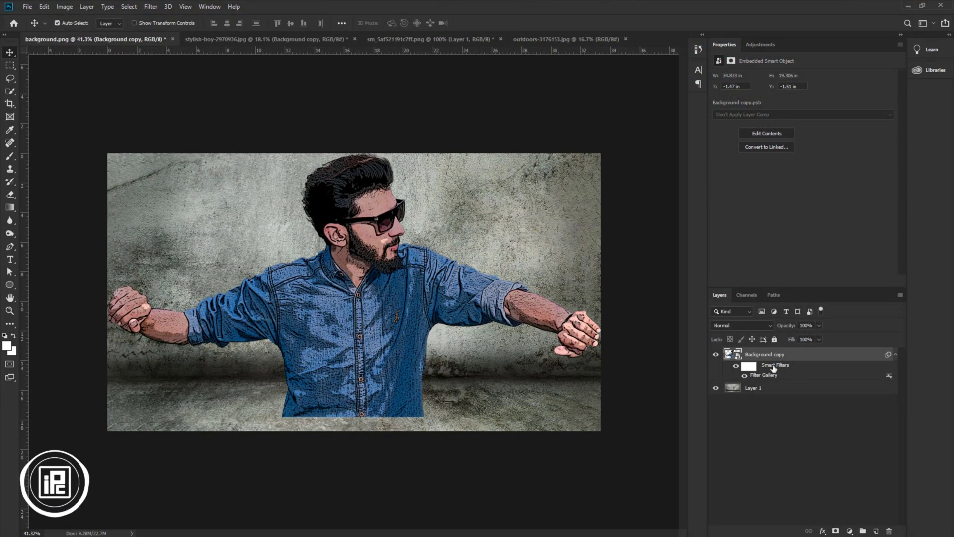
Step: Set the blend mode of the man's Background copy layer to Overlay and add a layer mask to it
click(743, 326)
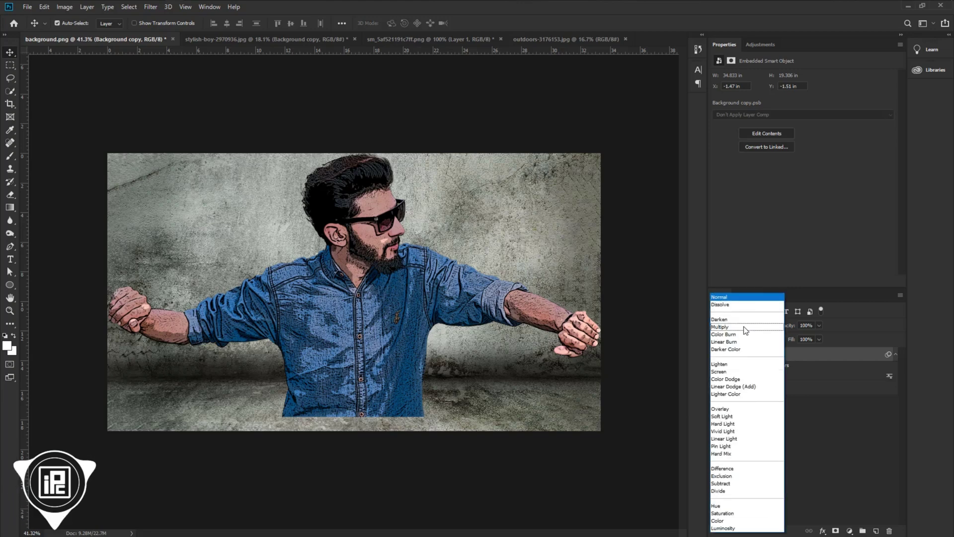
click(724, 409)
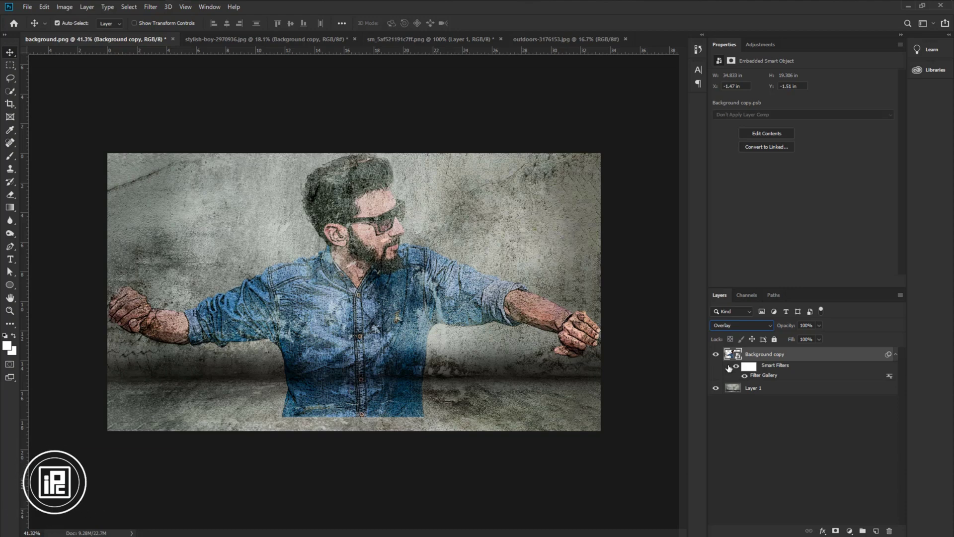
click(837, 532)
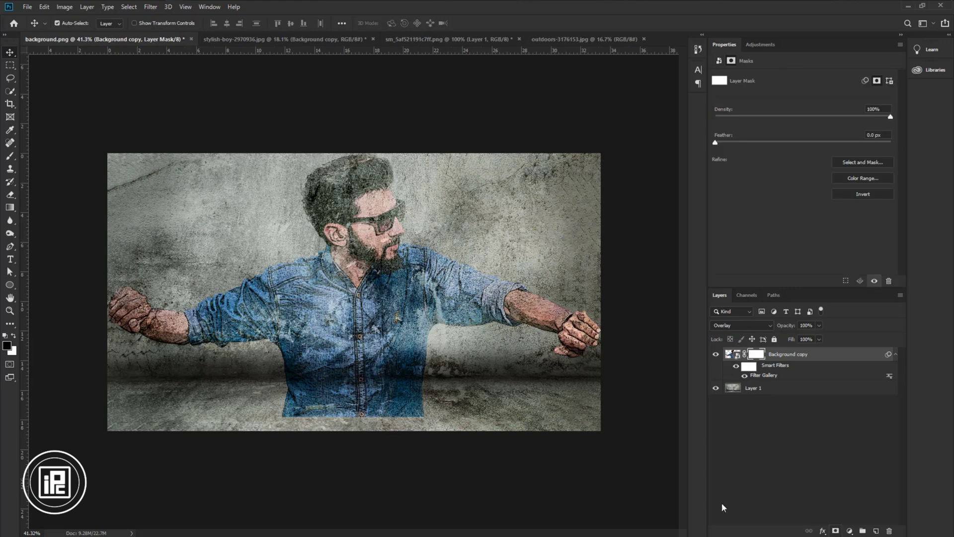
Step: Paint black on the layer mask to hide the man's torso below the wall's floor line, and lower the layer's fill to 80%
click(12, 158)
click(45, 156)
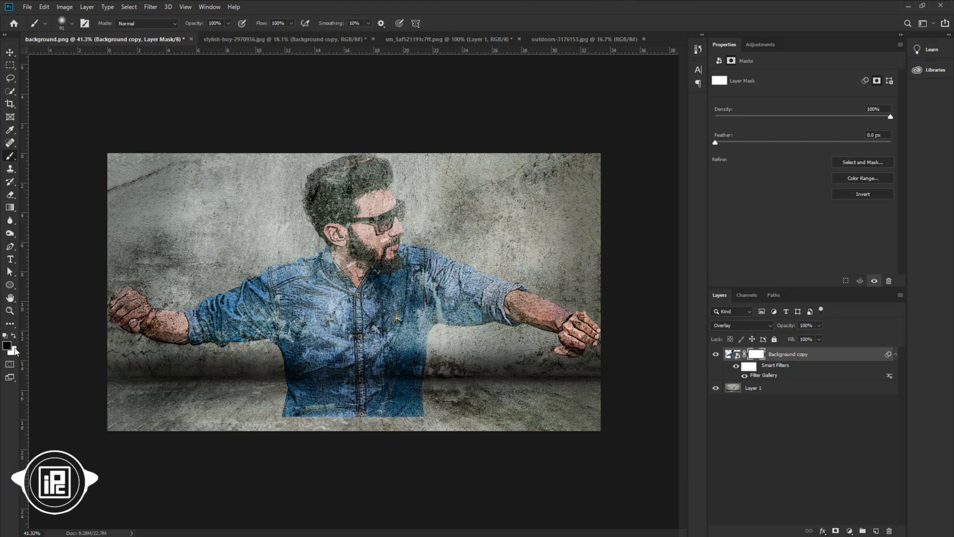
mouse_move(279, 414)
mouse_down()
mouse_move(444, 411)
mouse_move(280, 417)
mouse_move(295, 392)
mouse_move(423, 383)
mouse_up()
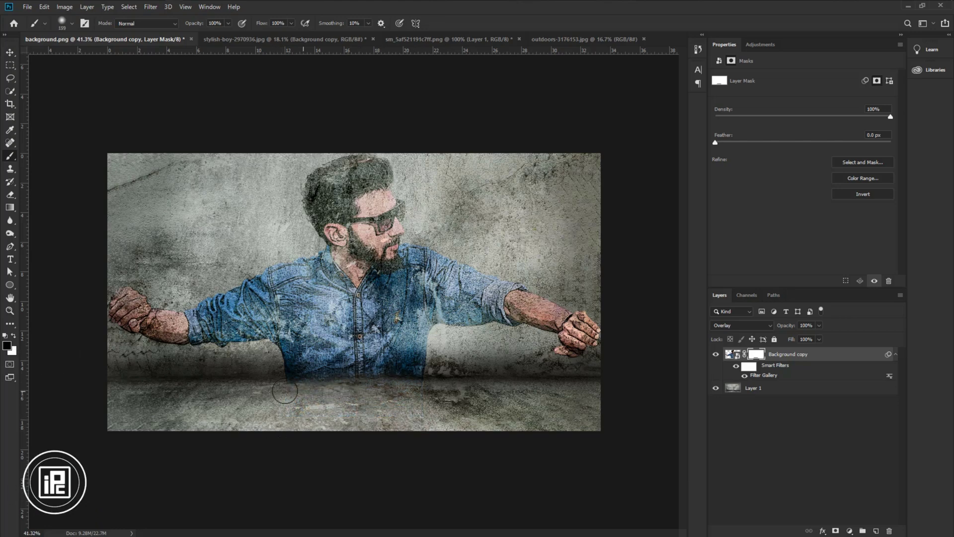
key(v)
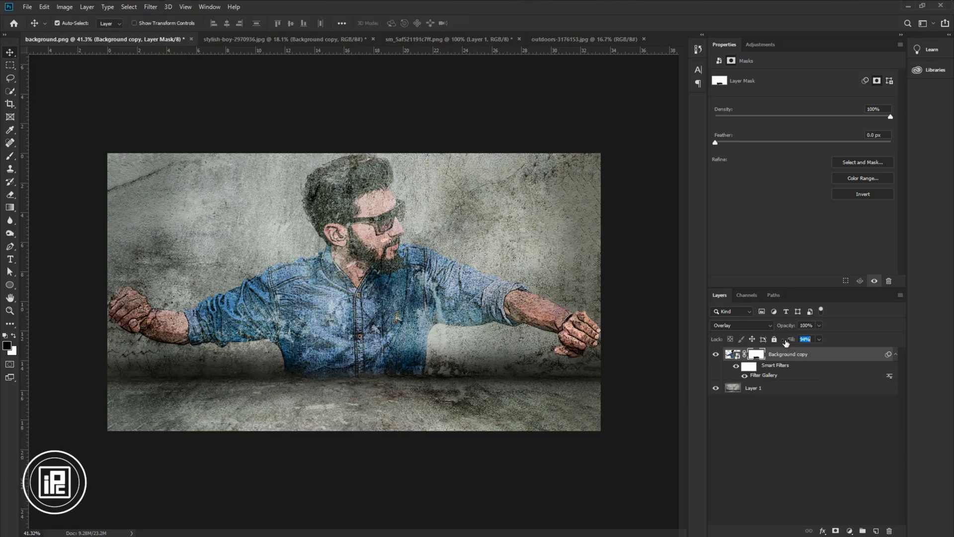
drag(784, 343, 780, 345)
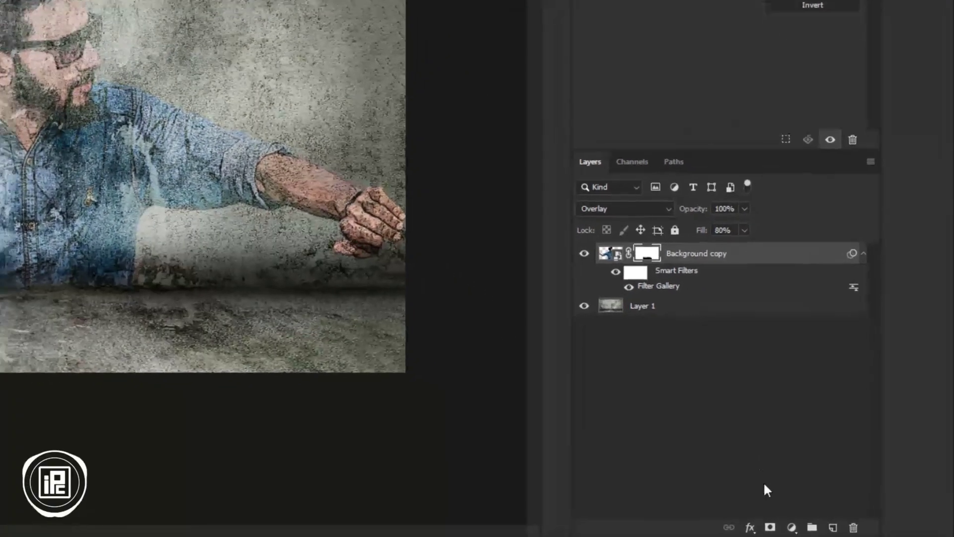
Step: Add a Hue/Saturation adjustment layer above the man with saturation set to -41
click(850, 531)
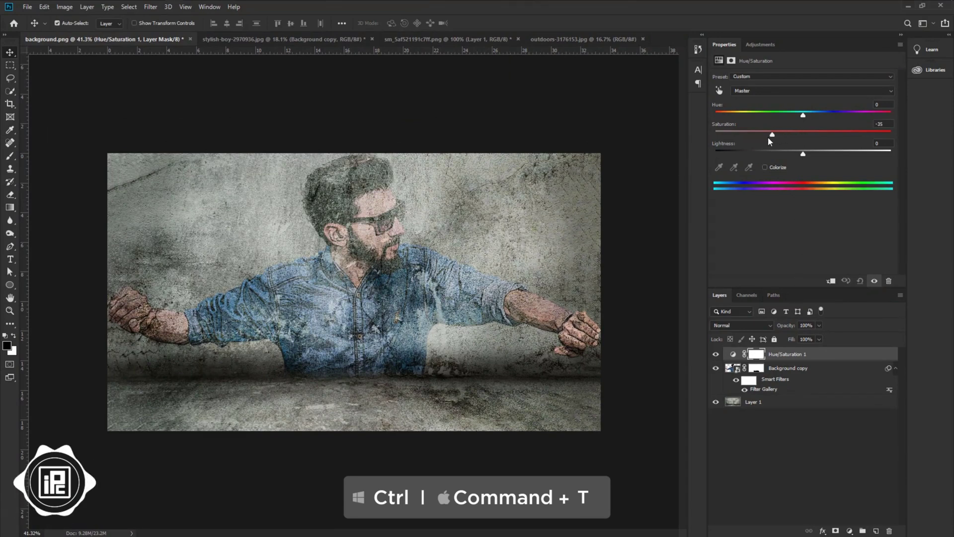
drag(768, 138, 764, 135)
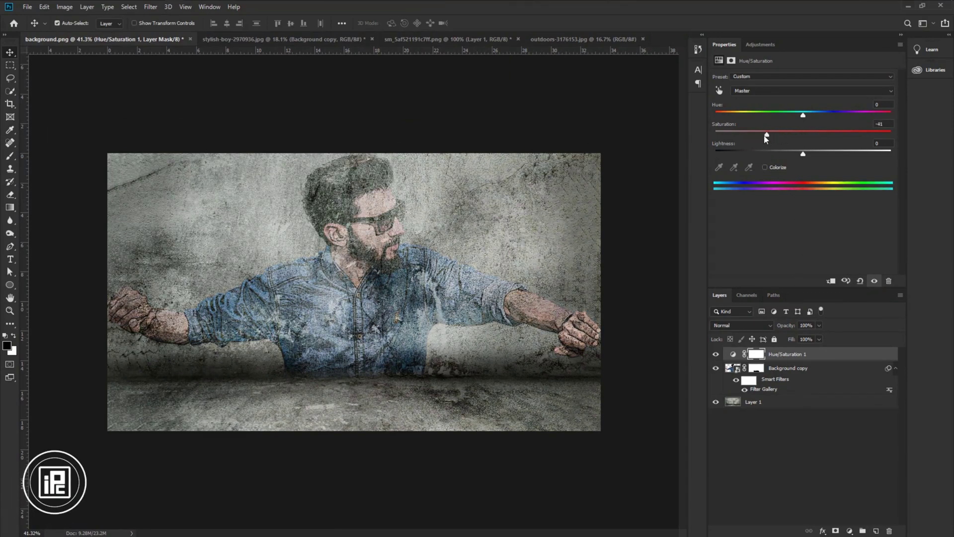
Step: Raise the Background copy layer's fill to 89% and compare the image with and without the Hue/Saturation adjustment
click(789, 372)
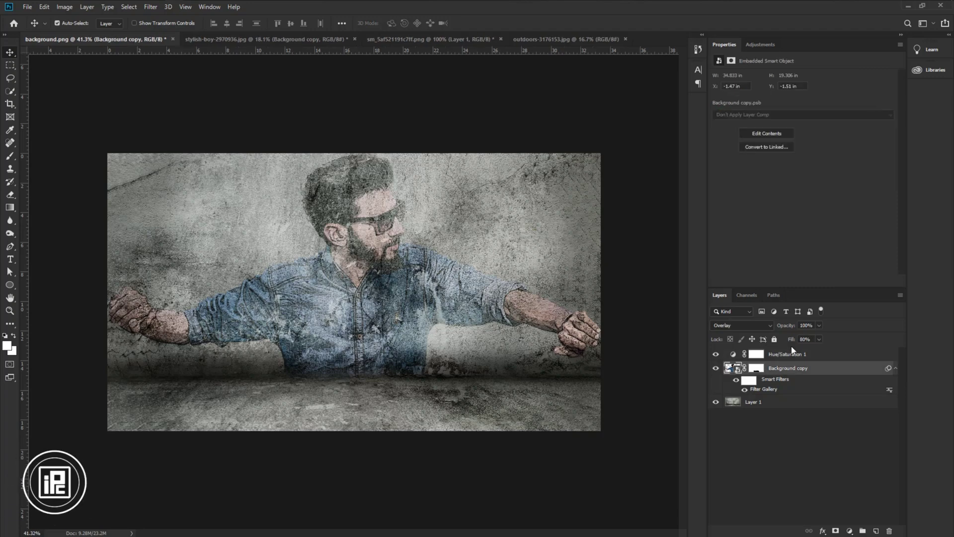
drag(789, 343, 796, 344)
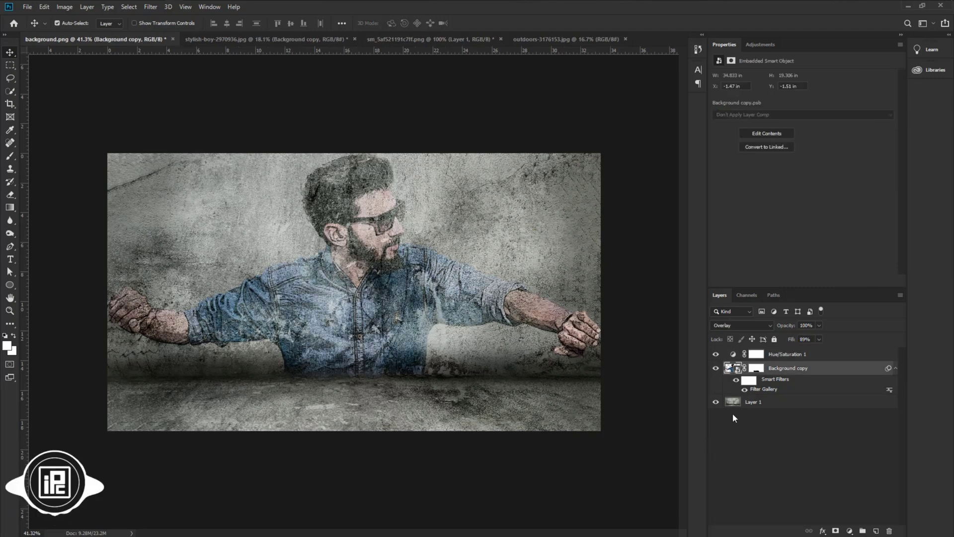
click(716, 354)
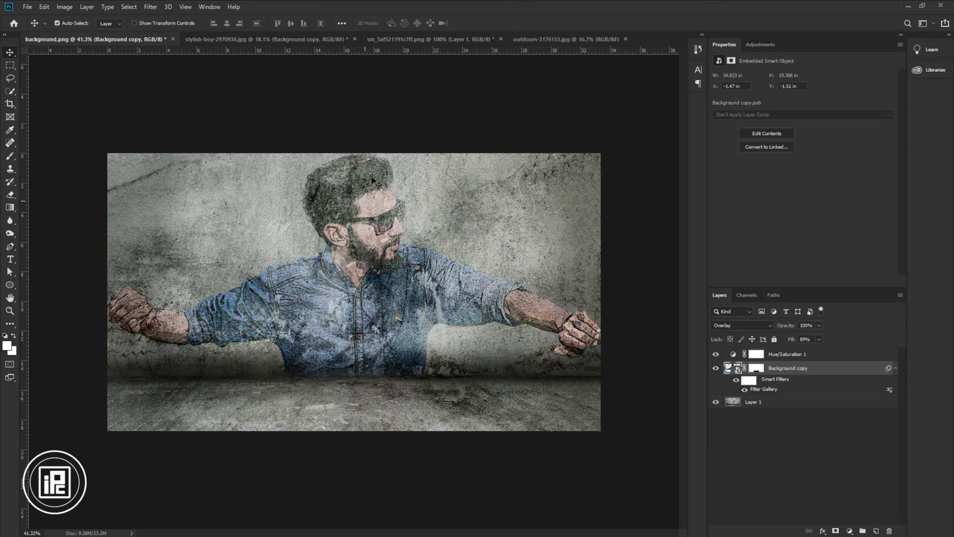
Step: Move the feathers layer from sm_5af521191c7ff.png into background.png and scale it to about 197% in the wall's upper-left corner
click(384, 42)
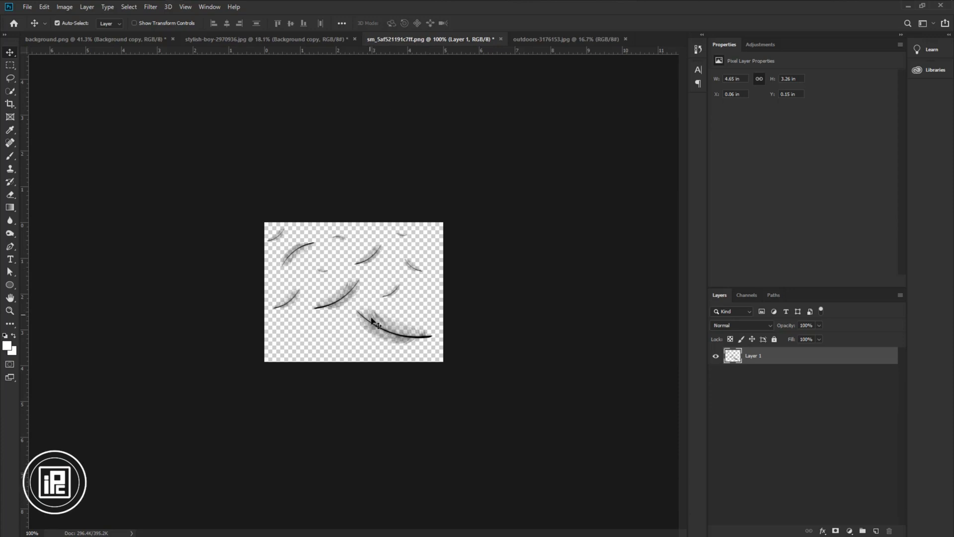
mouse_move(383, 331)
mouse_down()
mouse_move(294, 264)
mouse_move(133, 62)
mouse_move(130, 45)
mouse_move(206, 232)
mouse_move(202, 223)
mouse_up()
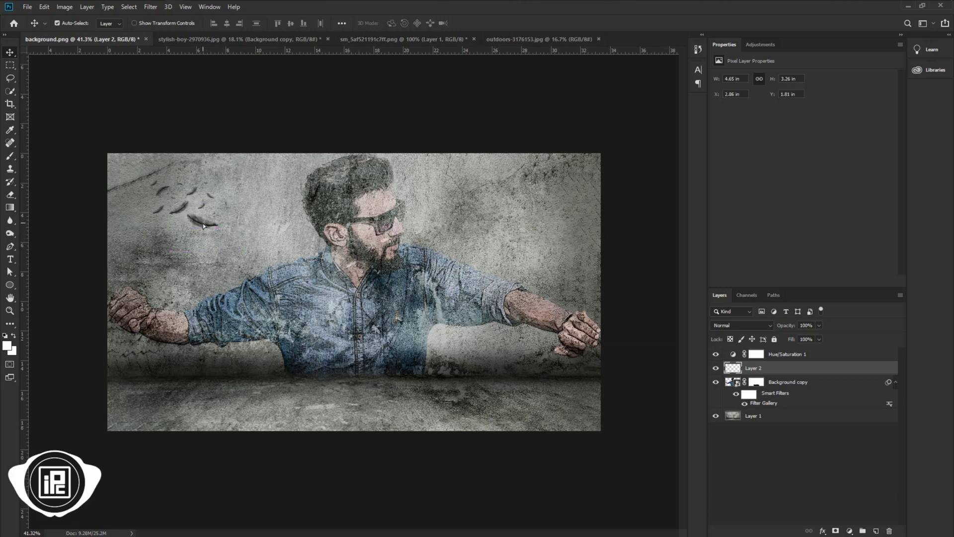
key(ctrl+t)
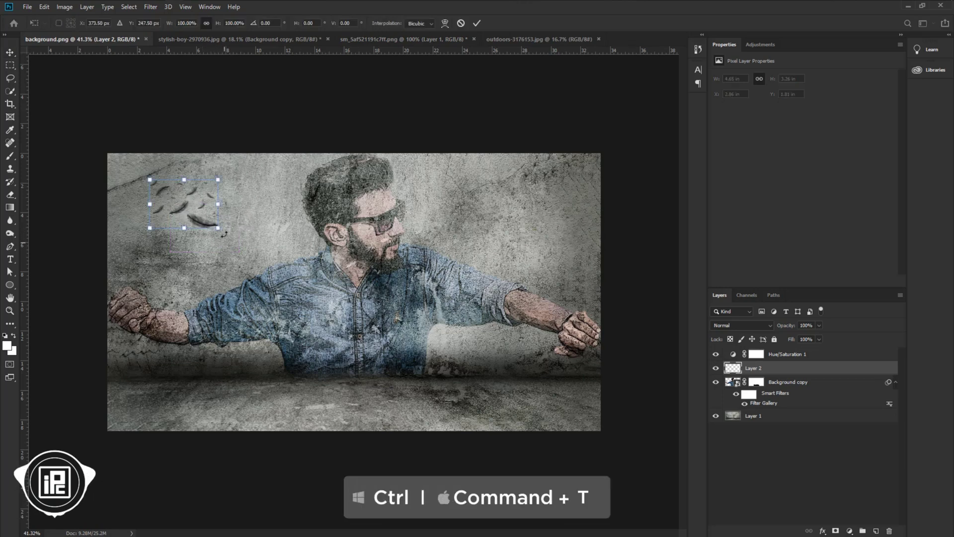
drag(219, 230, 236, 244)
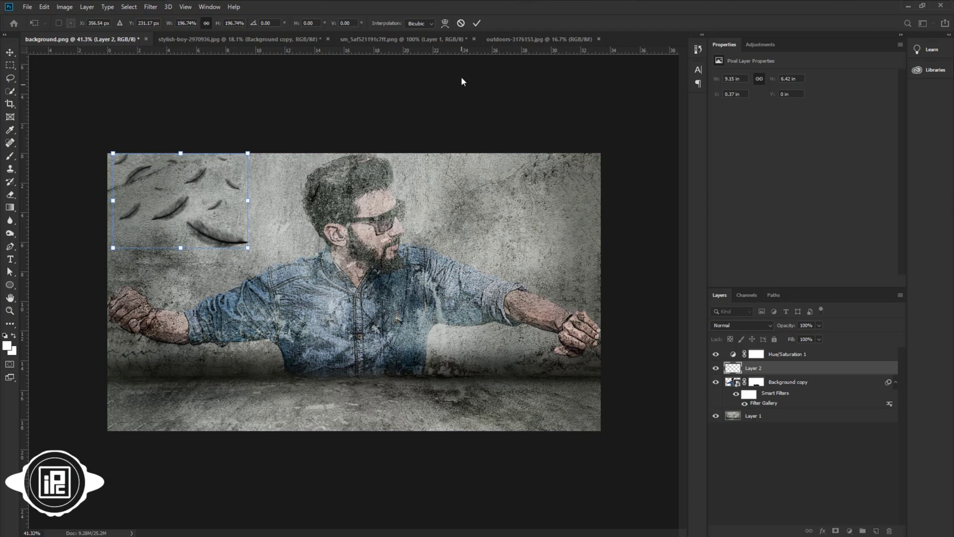
click(476, 24)
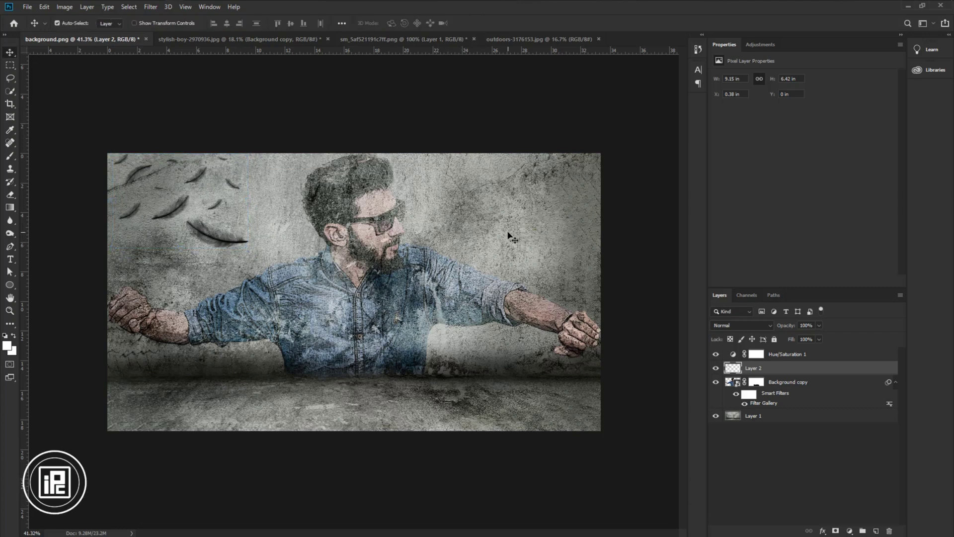
Step: Set the feathers layer's blend mode to Overlay
click(719, 326)
click(725, 410)
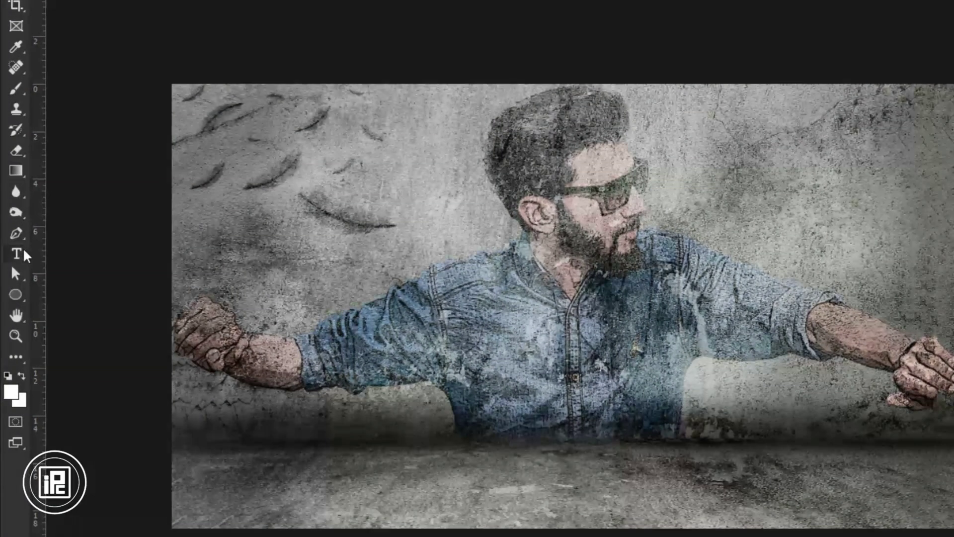
Step: Add the white horizontal text "Life is all about style" at 60 pt on the wall below the feathers
right_click(22, 248)
click(82, 258)
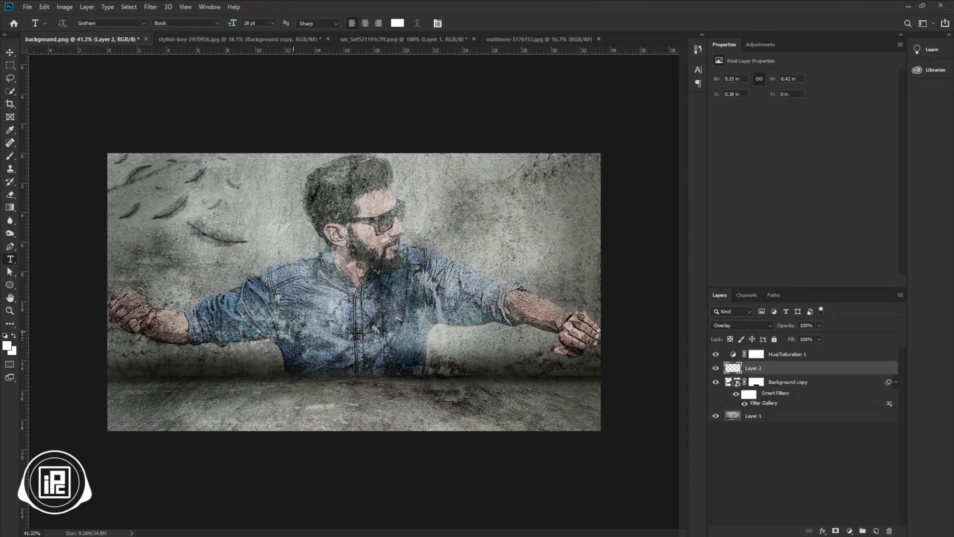
click(135, 254)
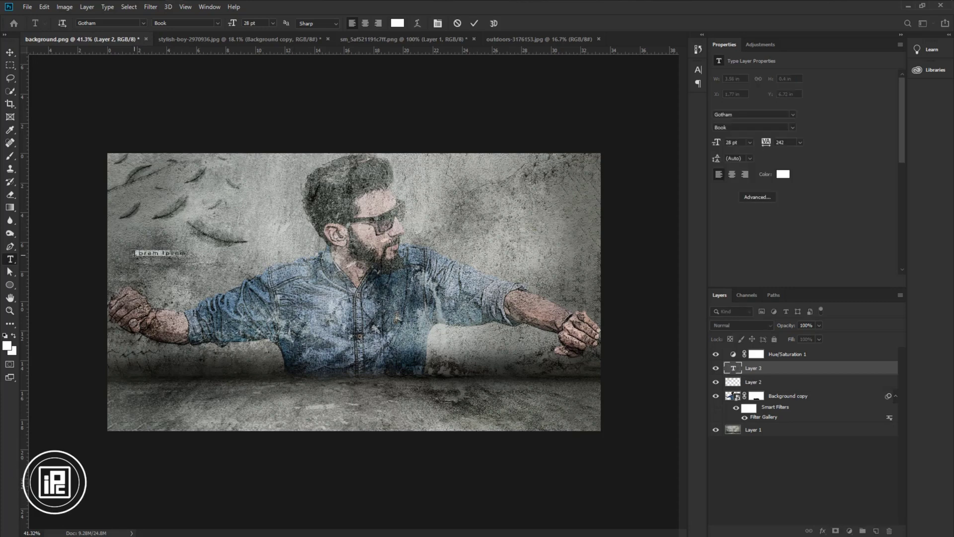
click(272, 23)
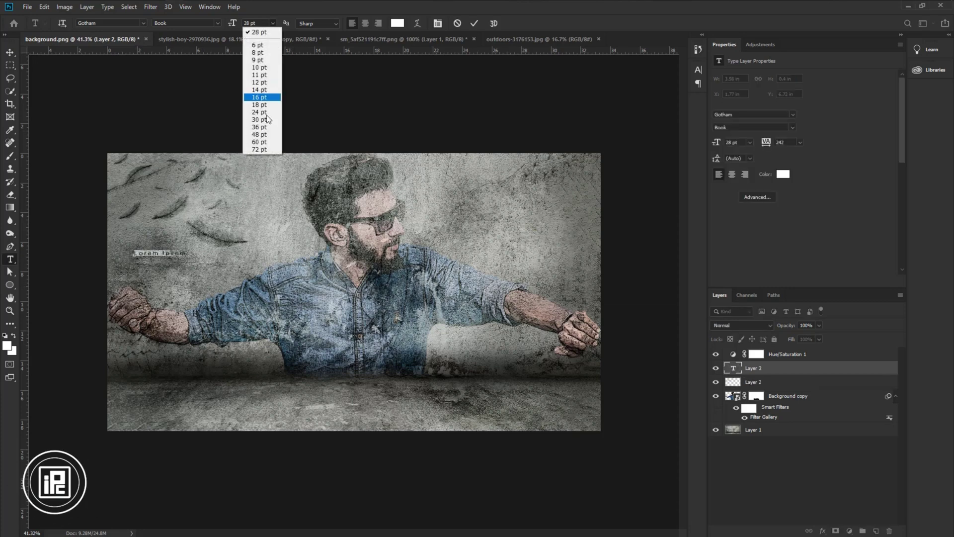
click(261, 143)
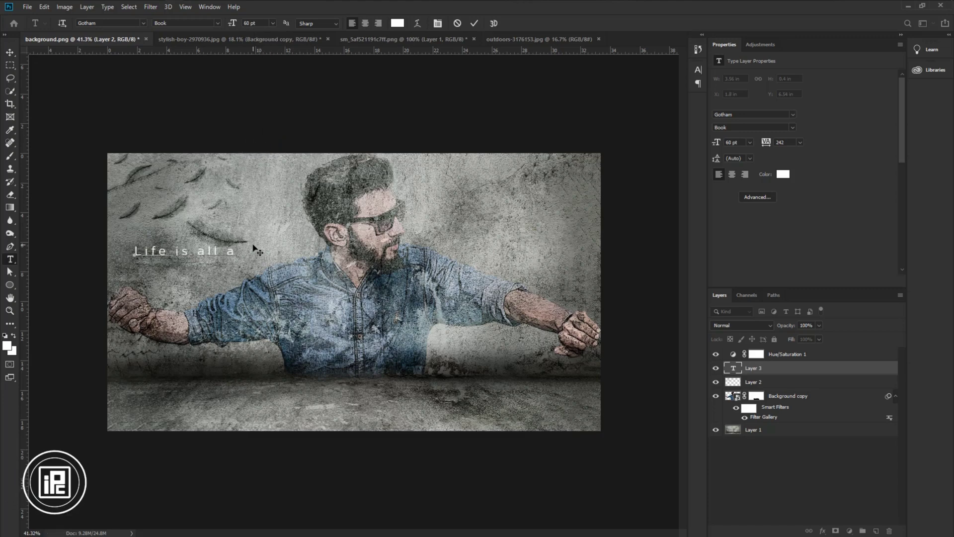
click(239, 151)
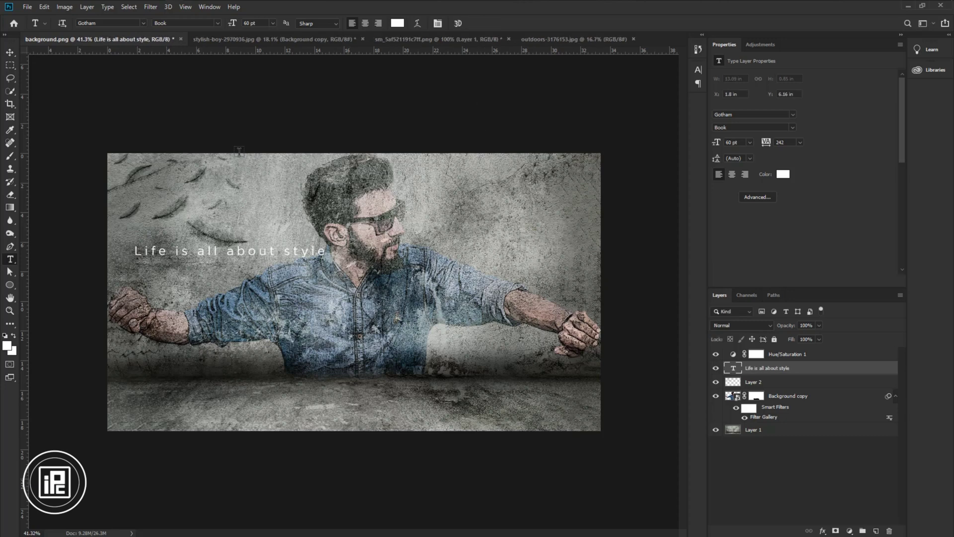
click(14, 52)
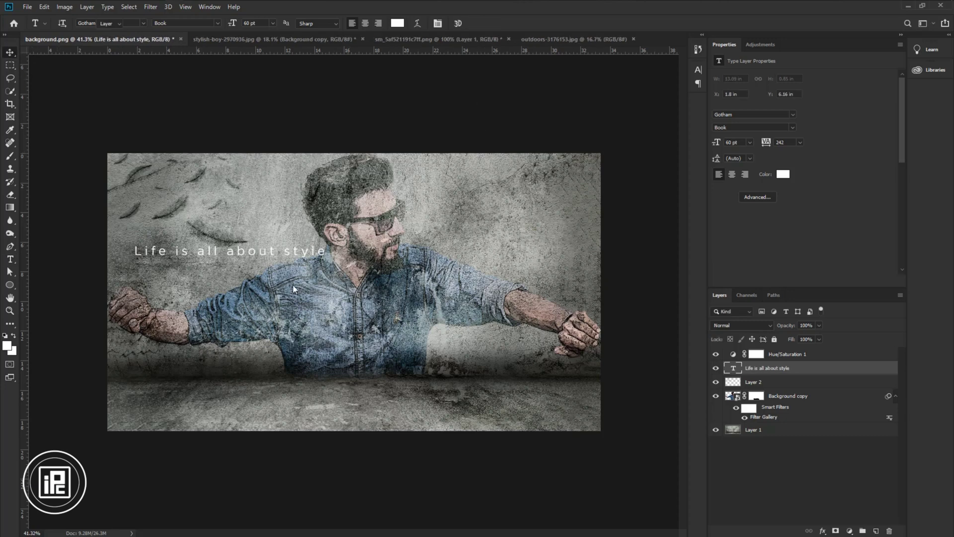
Step: Change the text layer's font to Mistral in the character settings
click(700, 71)
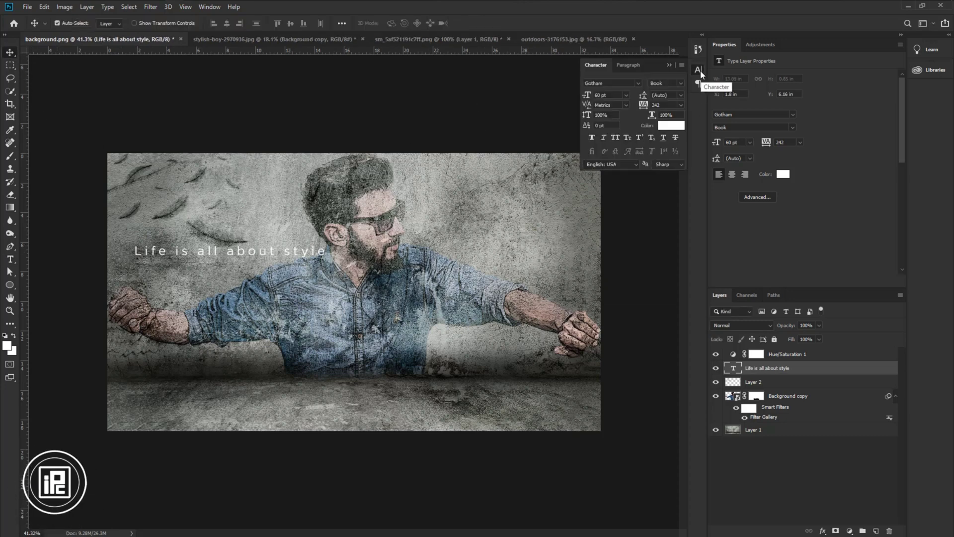
click(700, 71)
click(213, 10)
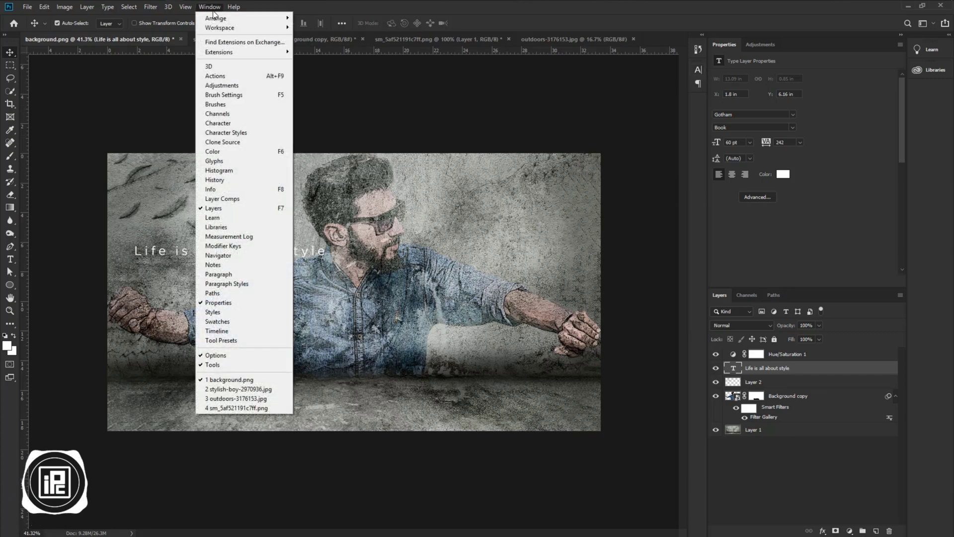
click(219, 123)
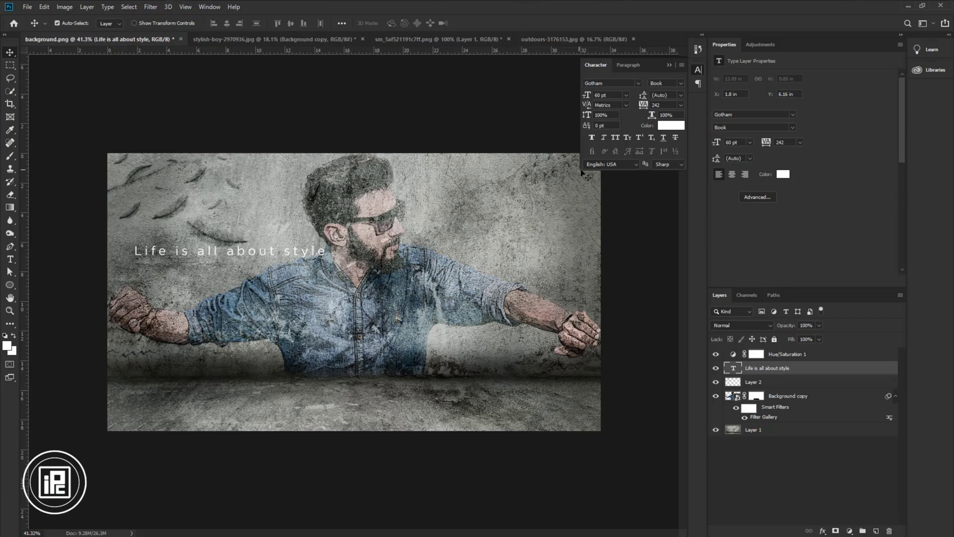
click(638, 84)
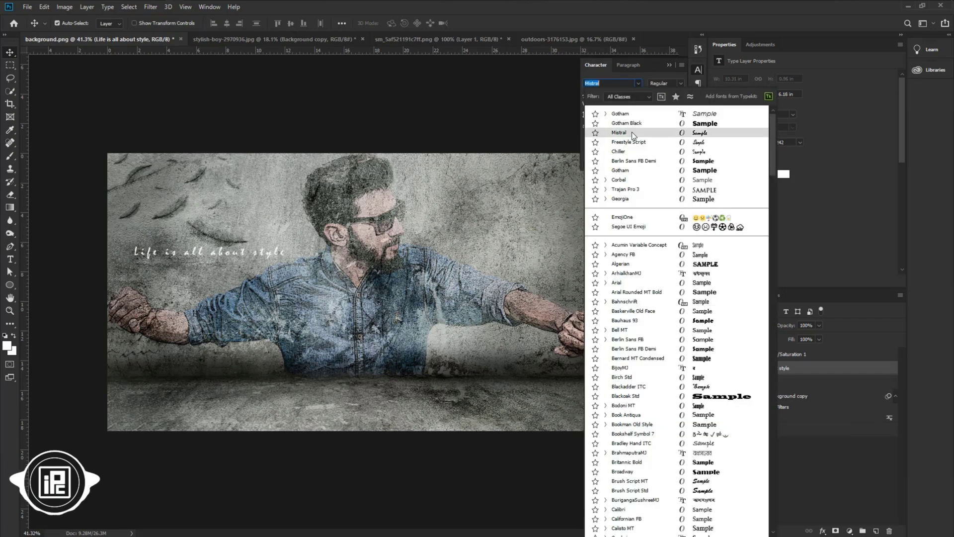
click(631, 134)
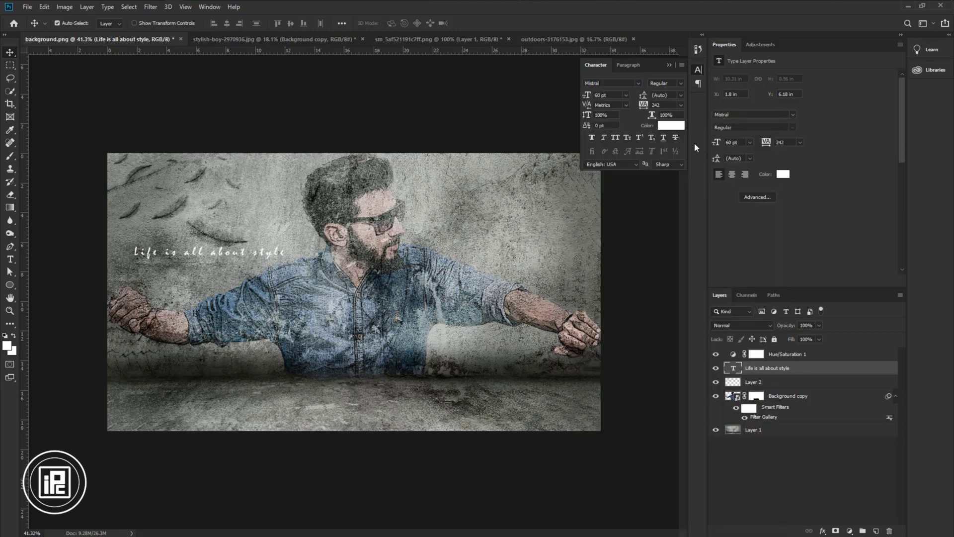
Step: Set the text color to black (000000)
click(671, 126)
text(000000)
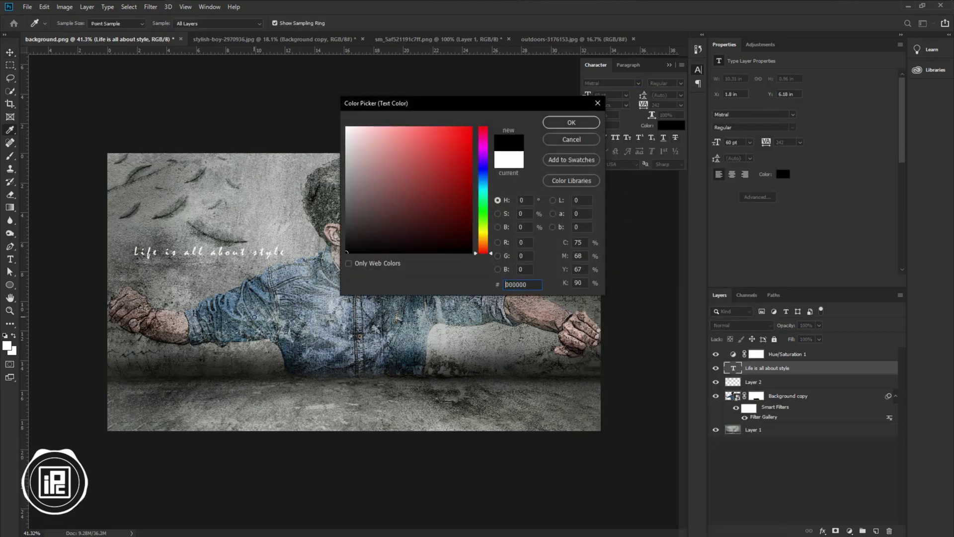
click(572, 126)
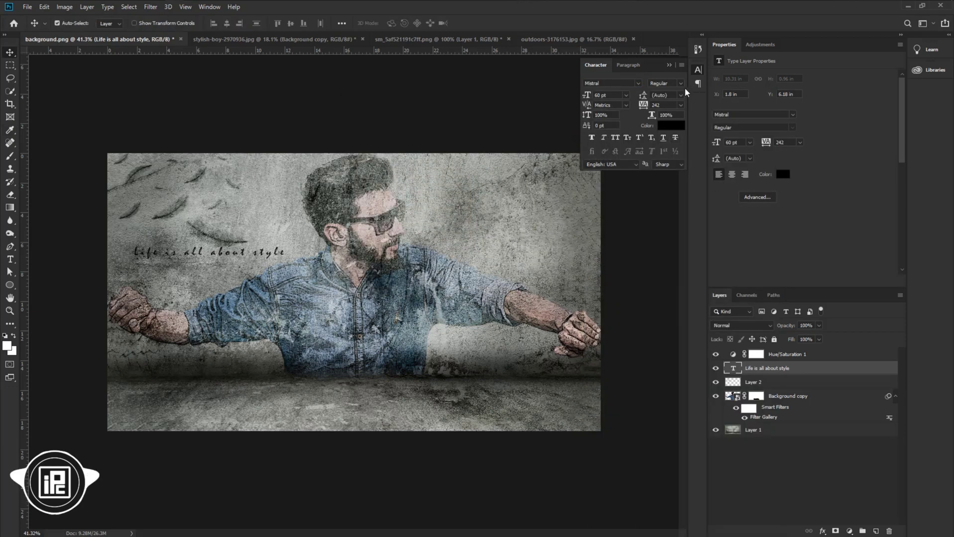
Step: Set the text's tracking to 0 and its size to 109 pt, and position it below the feathers, above the man's outstretched arm
drag(594, 101, 616, 108)
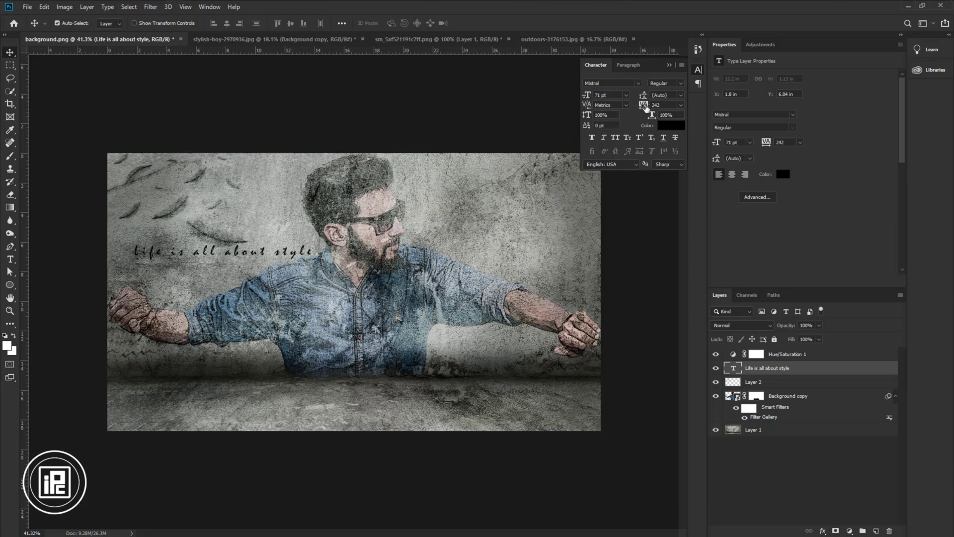
click(681, 105)
click(667, 164)
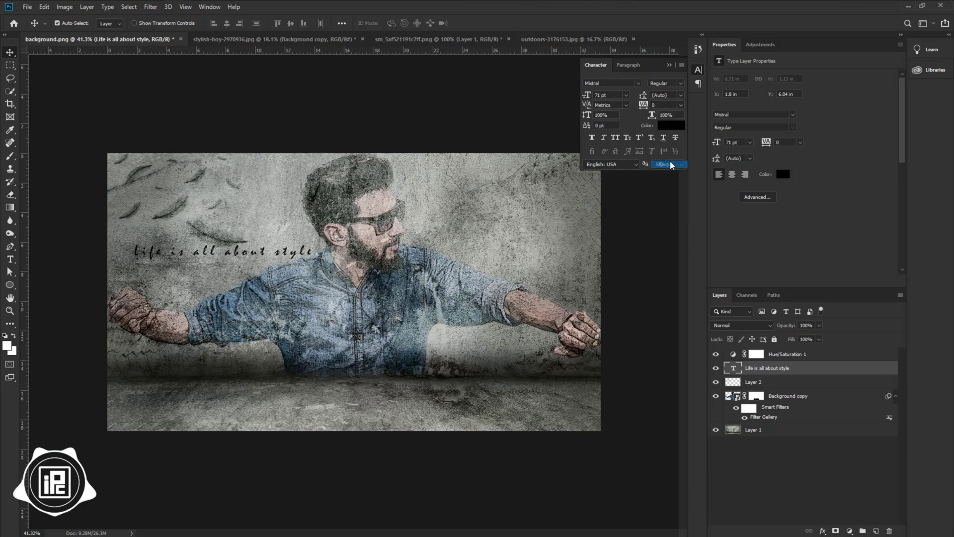
drag(589, 98, 613, 95)
drag(234, 244, 211, 245)
drag(586, 97, 579, 97)
drag(200, 258, 207, 257)
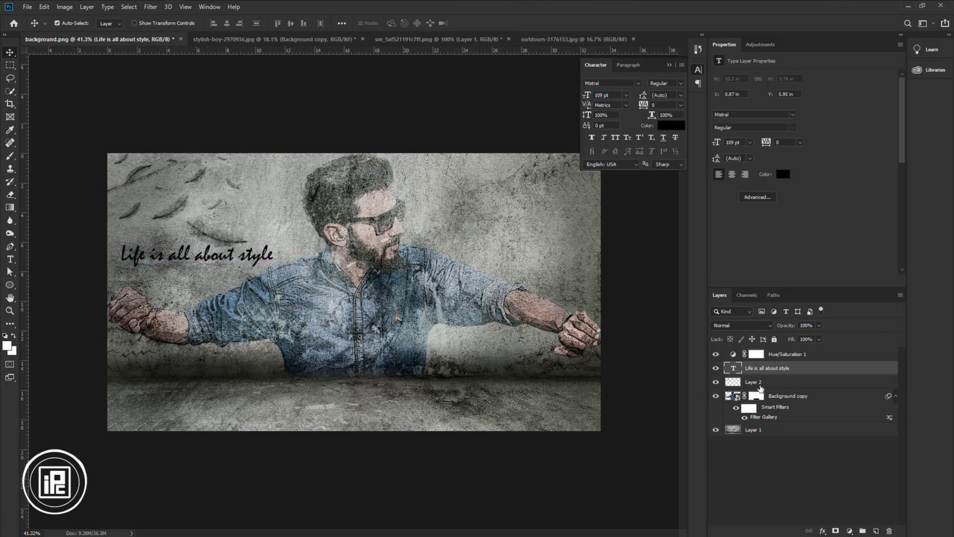
Step: Convert the slogan text to a smart object, blend it in Overlay mode with reduced fill, and collapse the character settings
right_click(797, 372)
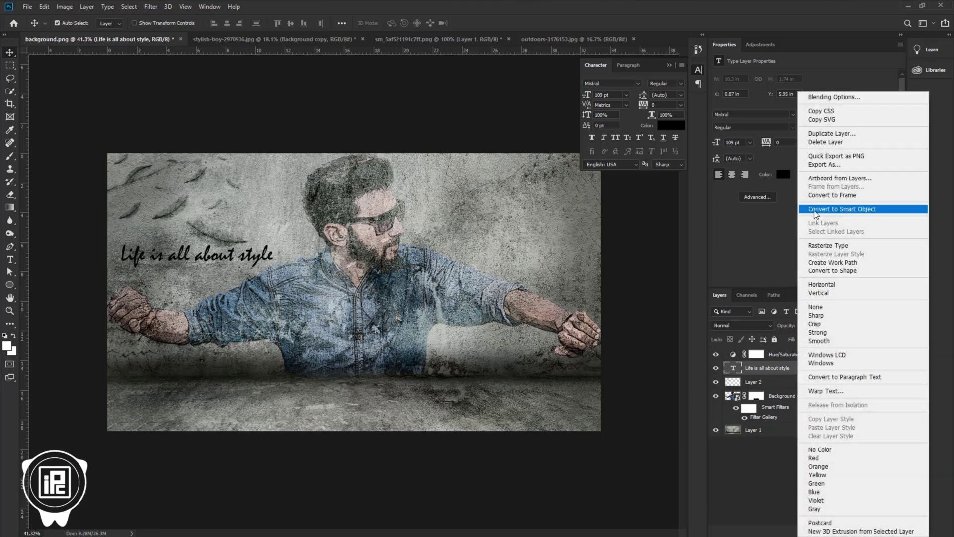
click(815, 211)
click(734, 326)
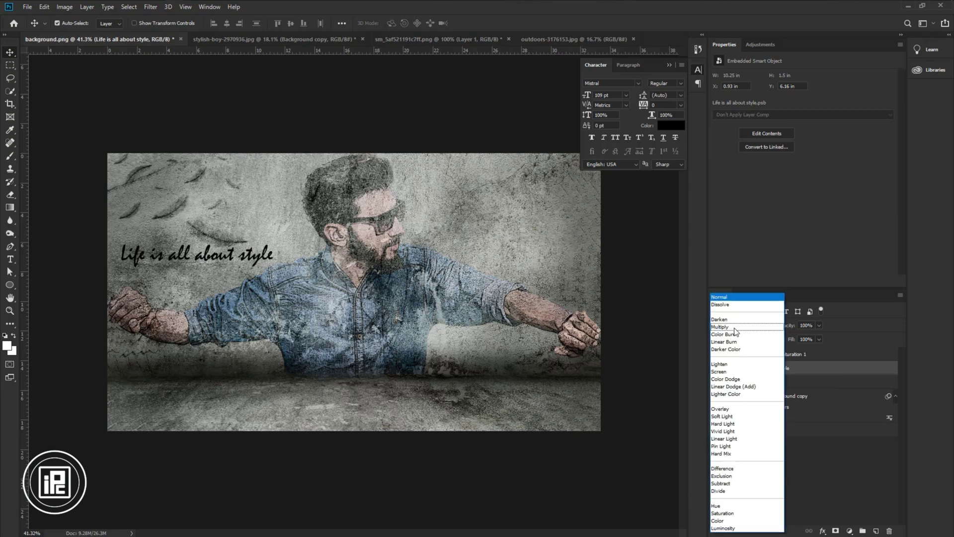
click(723, 409)
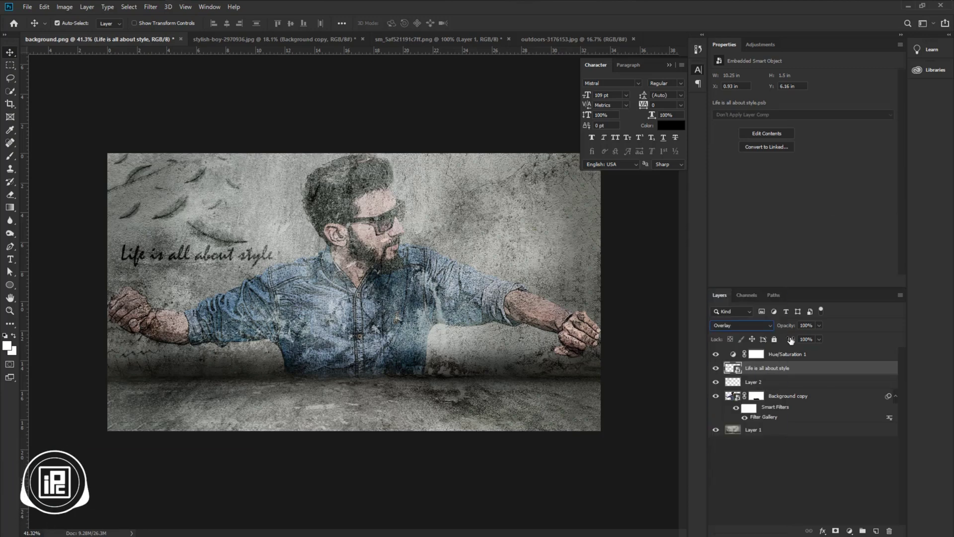
drag(791, 340, 775, 348)
click(265, 342)
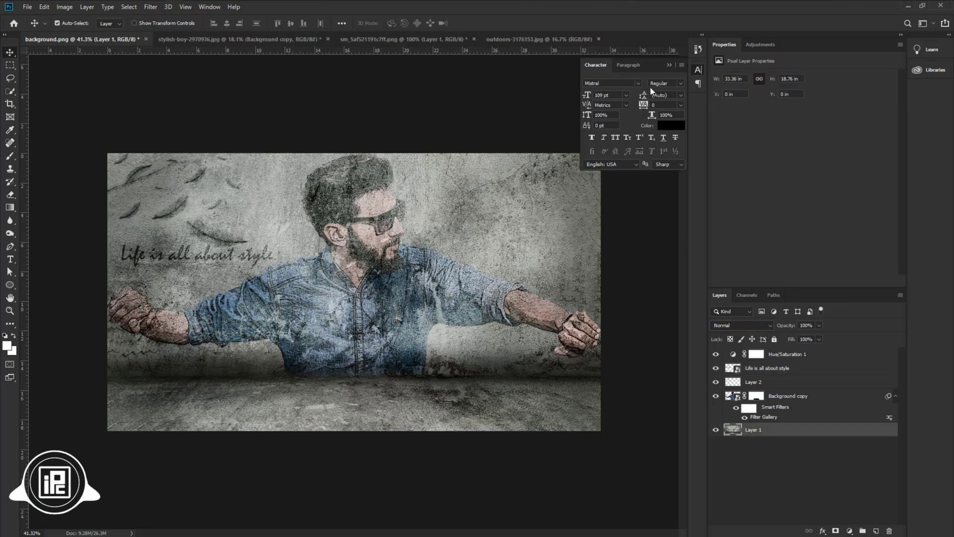
click(669, 64)
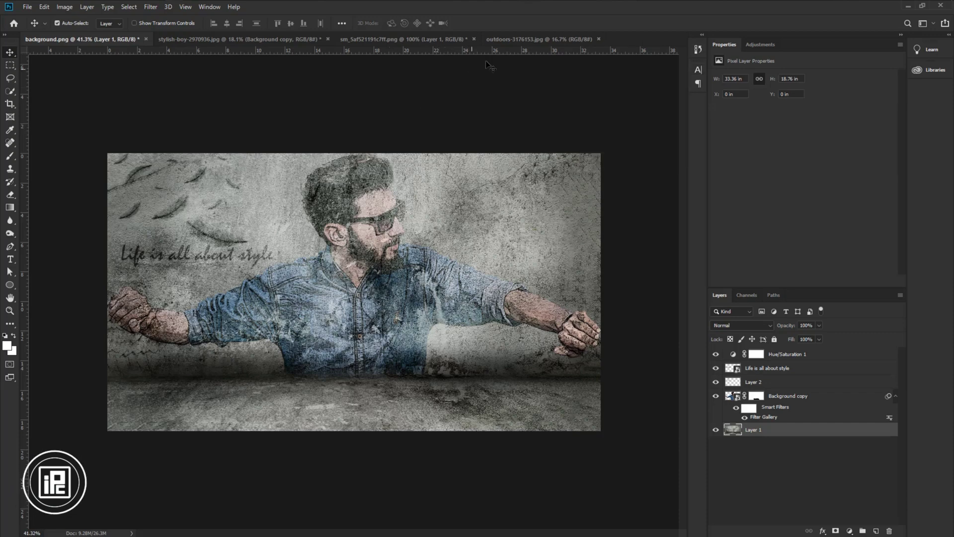
Step: Switch to the outdoors-3176153.jpg document and select the walking man with the Quick Selection tool
click(508, 39)
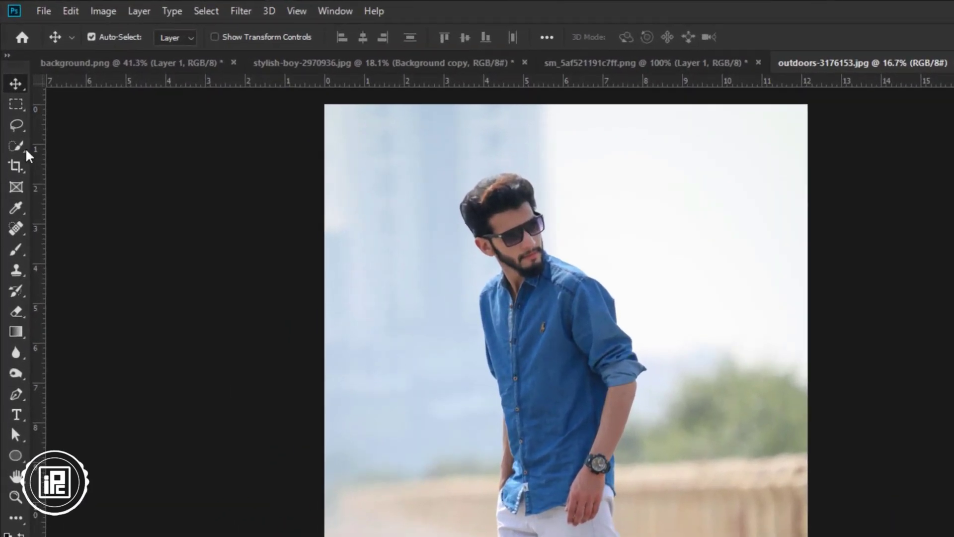
click(19, 148)
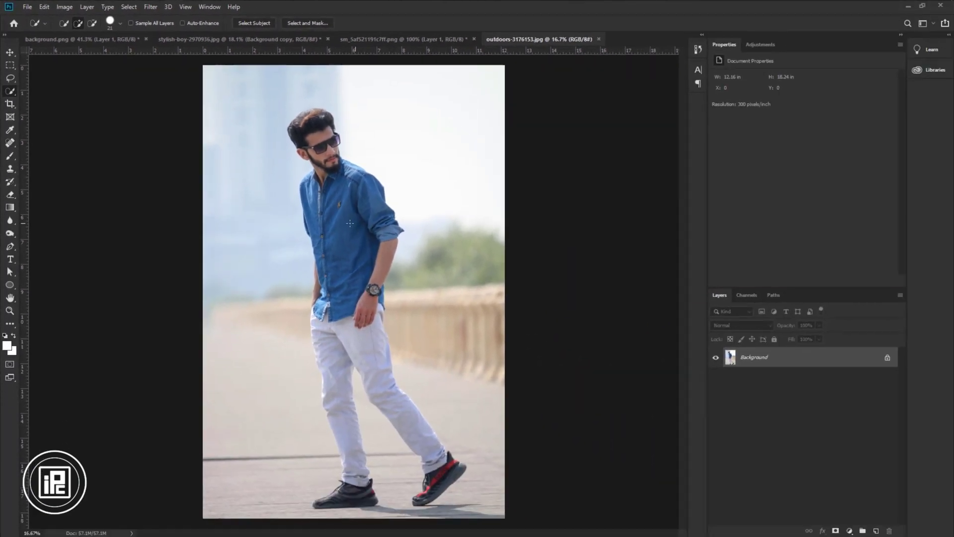
alt+right_click(334, 220)
mouse_move(326, 193)
mouse_down()
mouse_move(315, 133)
mouse_move(339, 281)
mouse_move(327, 390)
mouse_move(347, 500)
mouse_move(353, 470)
mouse_move(403, 422)
mouse_move(375, 367)
mouse_move(452, 469)
mouse_move(398, 234)
mouse_move(382, 278)
mouse_move(319, 119)
mouse_move(334, 152)
mouse_up()
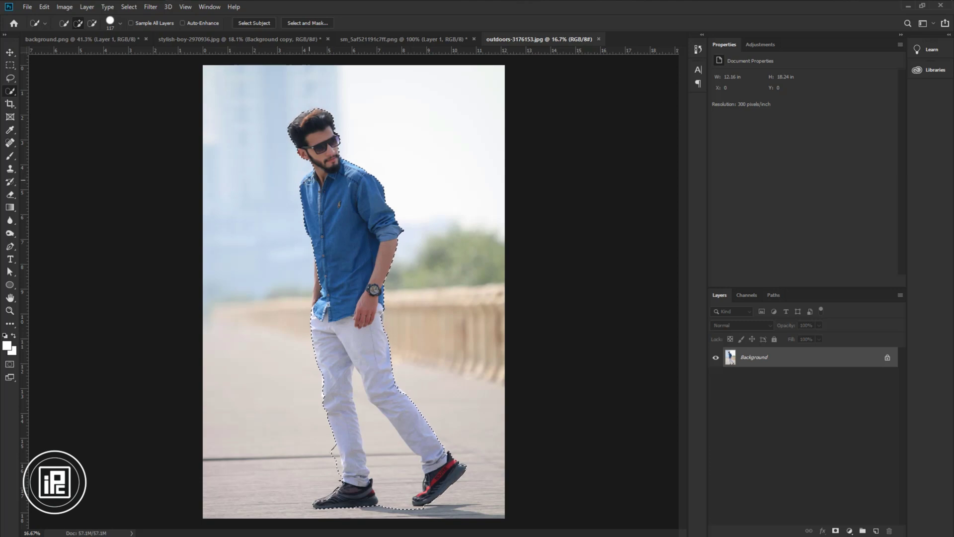
Step: Clean up the selection around the trousers and shoes, removing the ground shadow and the gap between the legs
scroll(367, 479, up, 2)
scroll(367, 479, up, 3)
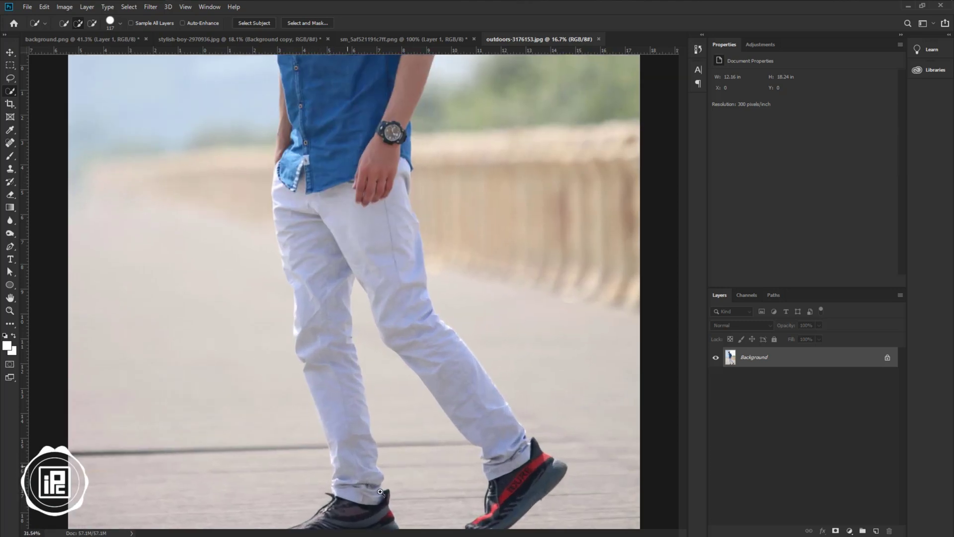
drag(361, 438, 358, 361)
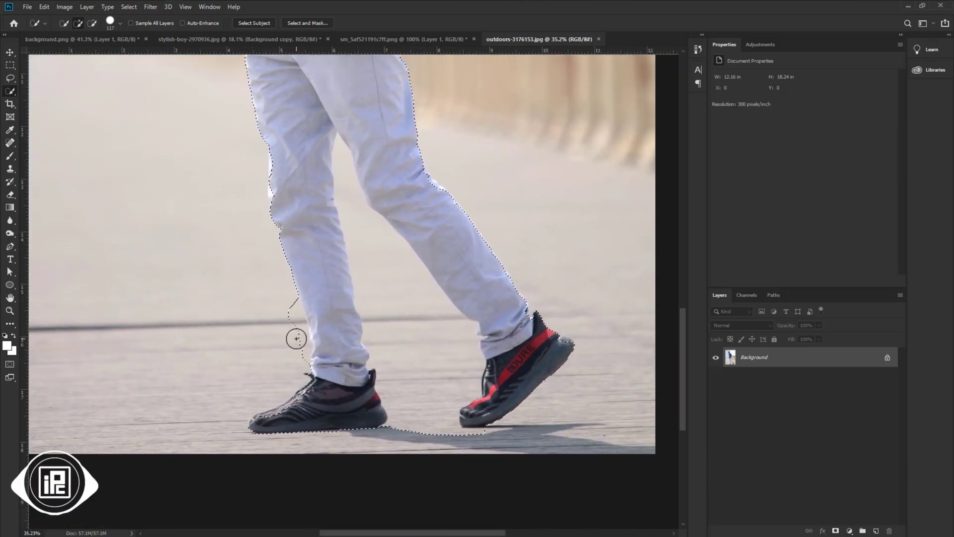
scroll(295, 338, up, 3)
drag(287, 322, 281, 323)
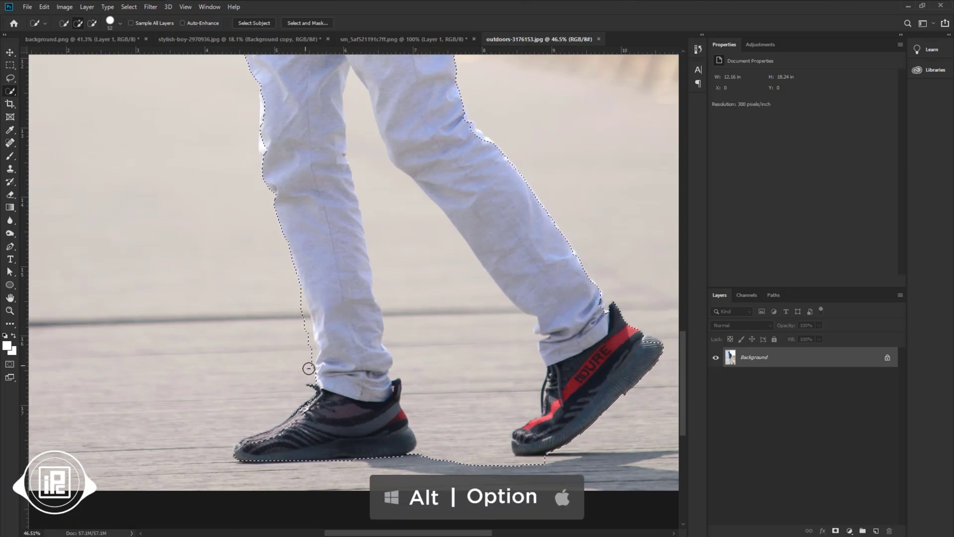
alt+drag(306, 335, 302, 313)
drag(302, 408, 271, 439)
alt+click(497, 458)
drag(645, 352, 461, 396)
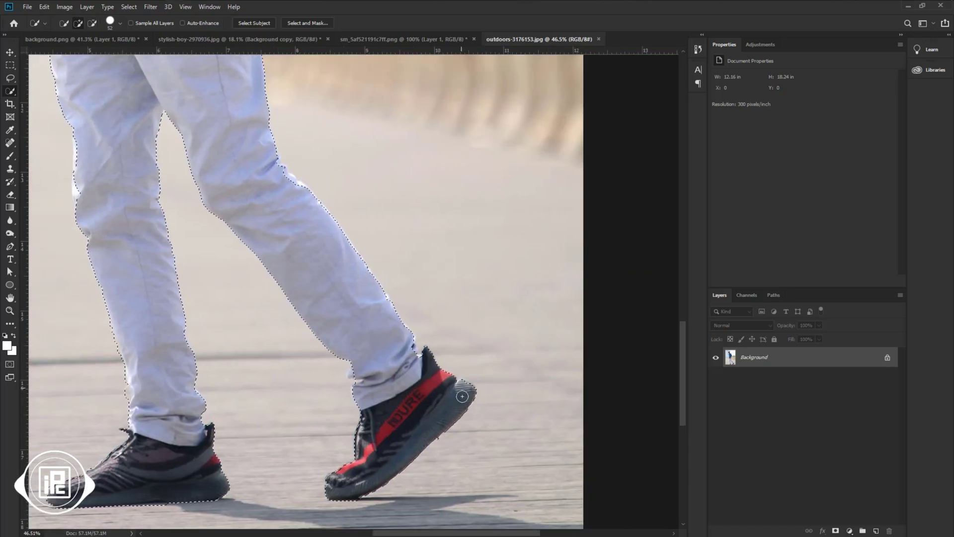
Step: Examine the selection outline along the man's shirt, arms, face, hair and trousers for missed areas
drag(299, 157, 299, 252)
drag(262, 174, 262, 251)
scroll(262, 251, up, 10)
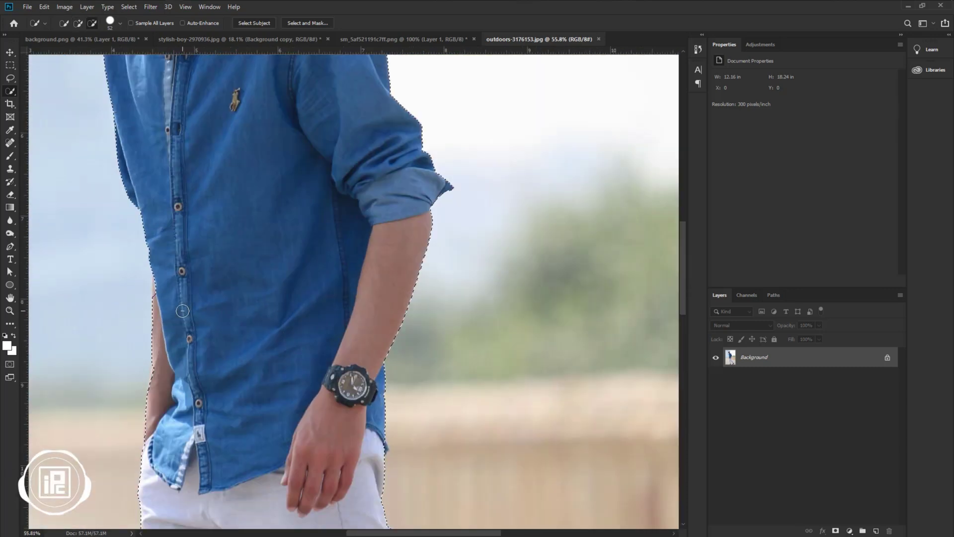
scroll(256, 142, up, 4)
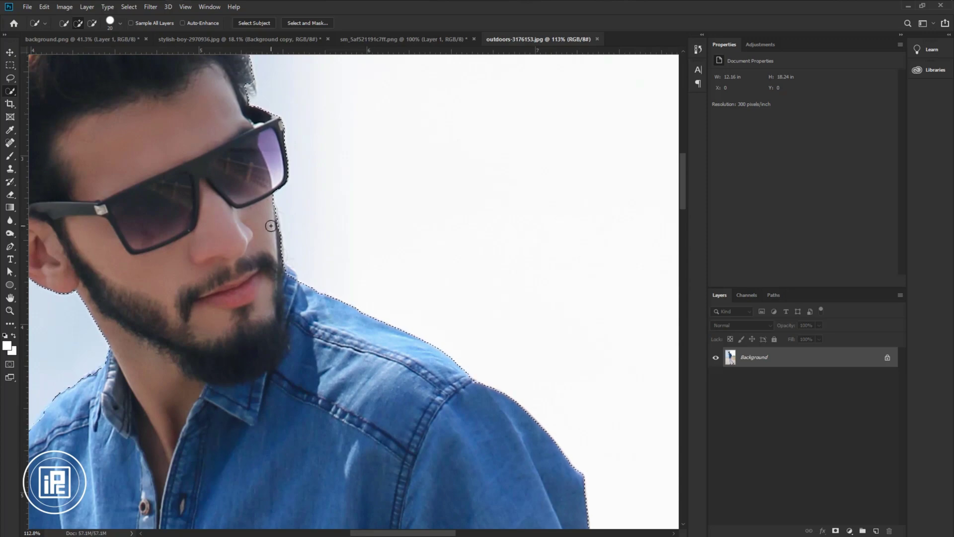
scroll(270, 221, up, 6)
scroll(409, 254, down, 10)
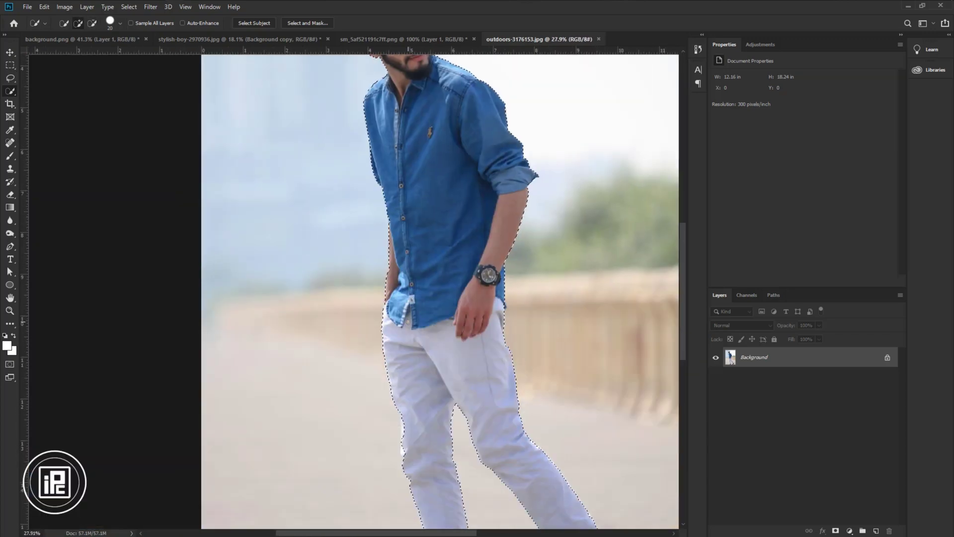
scroll(388, 398, up, 8)
scroll(355, 447, down, 3)
scroll(358, 382, down, 6)
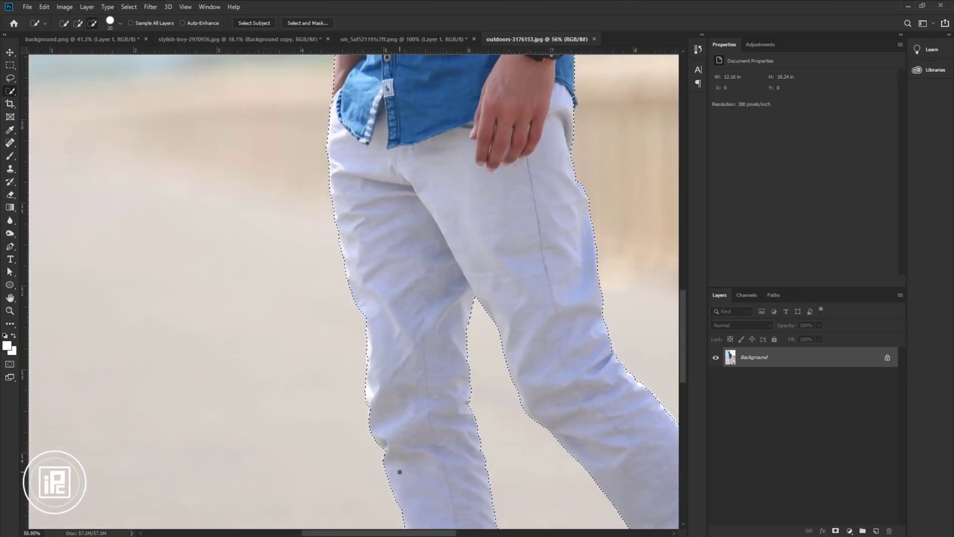
scroll(384, 466, up, 1)
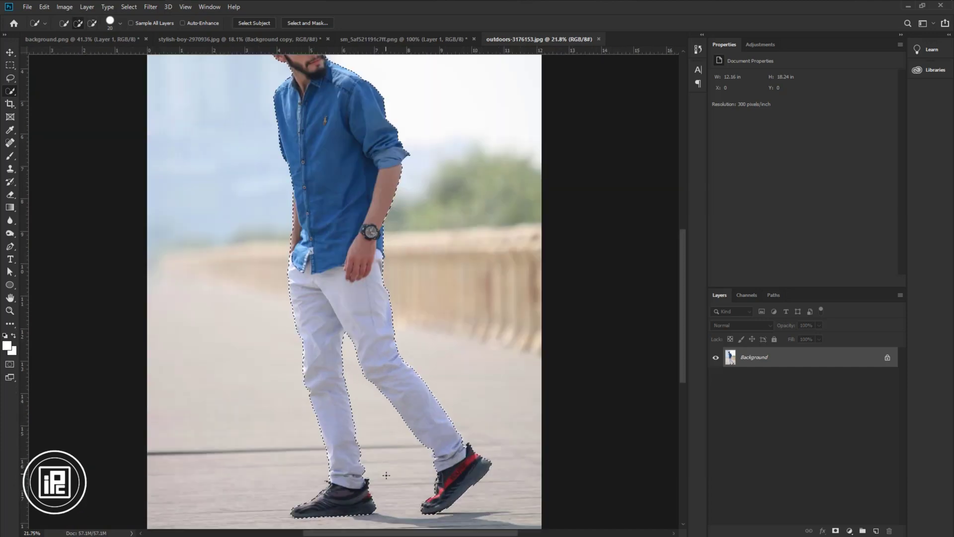
scroll(388, 481, up, 1)
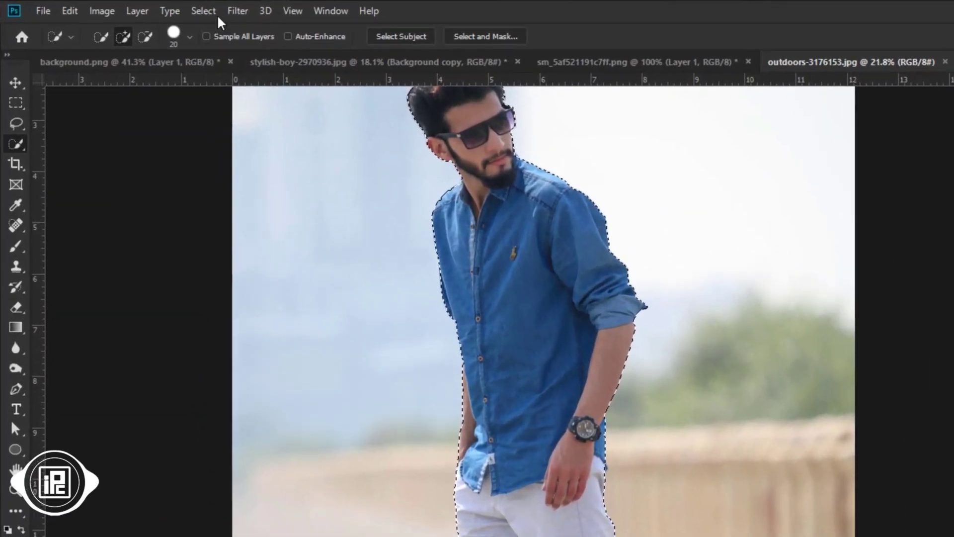
Step: Start Refine Edge on the selection and brush over the outline of the man's hair
click(216, 15)
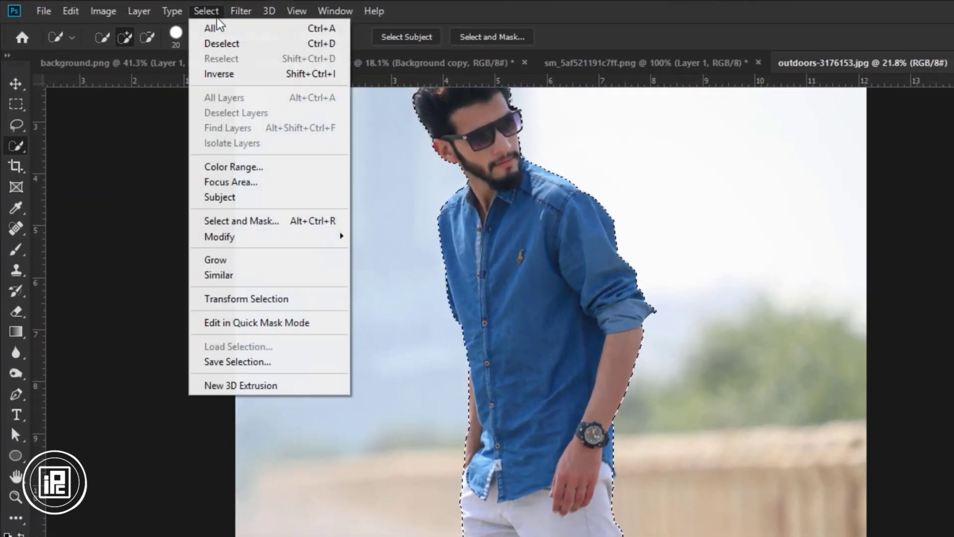
shift+click(260, 220)
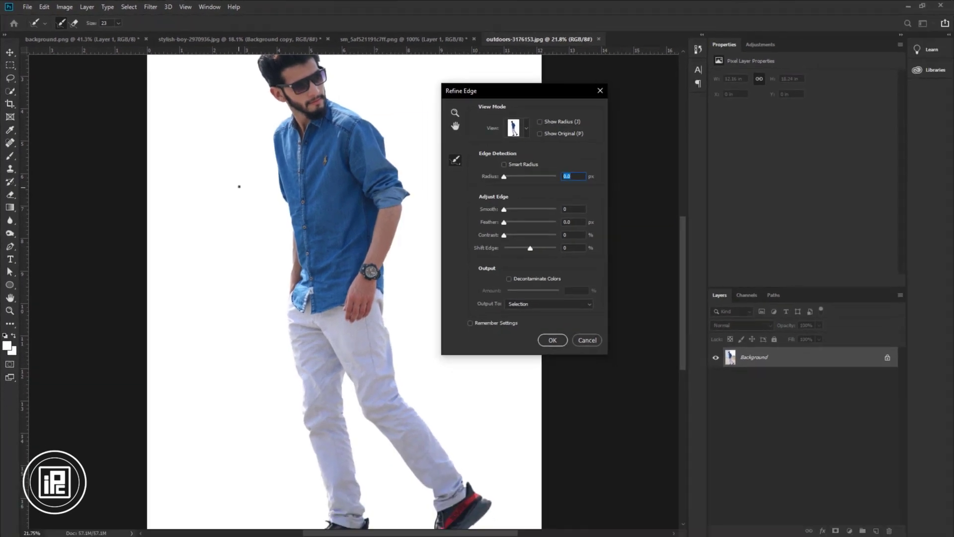
drag(342, 162, 369, 319)
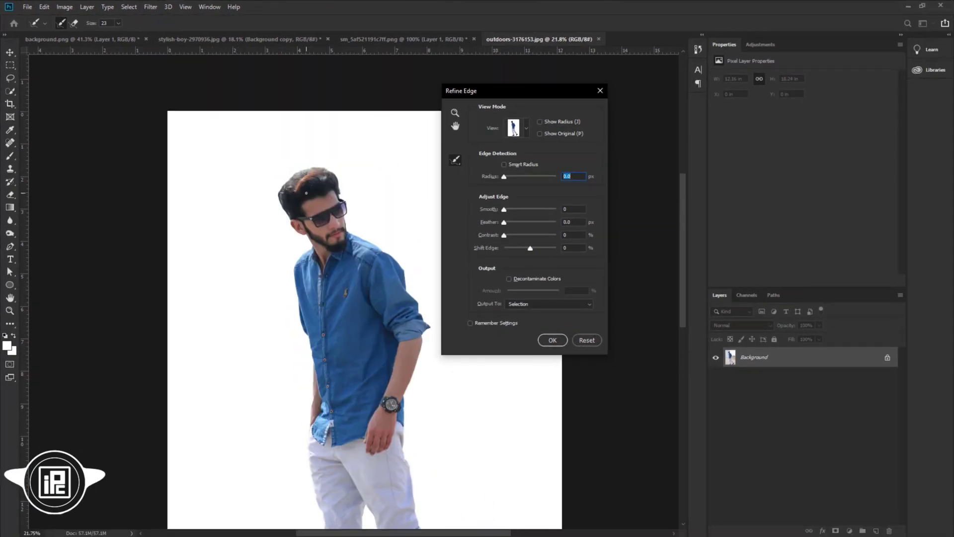
scroll(306, 195, up, 10)
alt+right_click(301, 132)
drag(323, 128, 249, 260)
drag(367, 132, 408, 228)
drag(363, 302, 164, 211)
Step: Brush with the refine radius tool along the remaining outline of the face, shirt, arms, trousers and shoes
alt+right_click(211, 198)
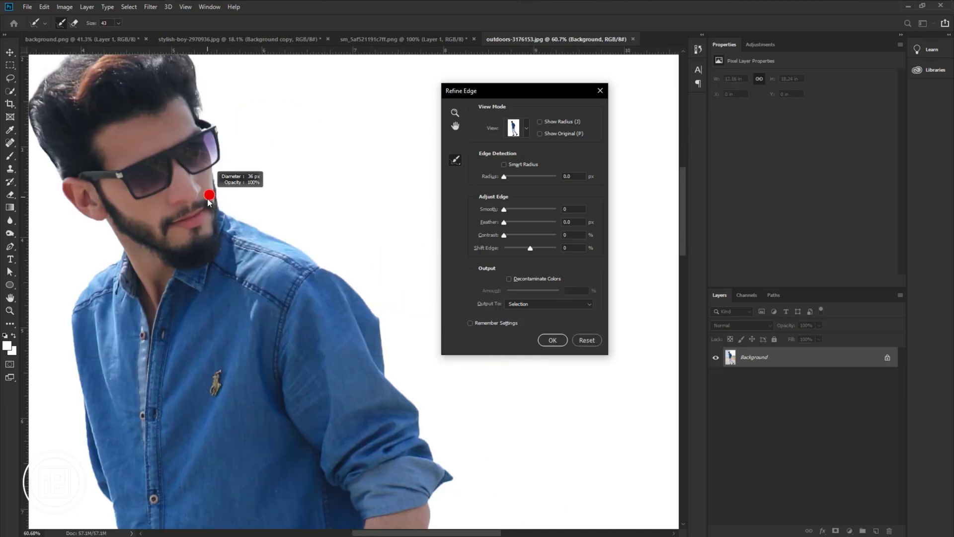
mouse_move(425, 435)
mouse_down()
mouse_move(333, 244)
mouse_move(301, 457)
mouse_up()
mouse_move(300, 472)
mouse_down()
mouse_move(361, 200)
mouse_move(373, 410)
mouse_move(261, 152)
mouse_up()
drag(274, 128, 333, 345)
mouse_move(333, 345)
mouse_down()
mouse_move(194, 200)
mouse_move(171, 115)
mouse_up()
mouse_move(162, 113)
mouse_down()
mouse_move(288, 289)
mouse_move(383, 380)
mouse_move(372, 196)
mouse_up()
mouse_move(377, 197)
mouse_down()
mouse_move(370, 223)
mouse_move(201, 347)
mouse_move(224, 185)
mouse_move(332, 371)
mouse_move(217, 228)
mouse_up()
drag(216, 228, 346, 378)
mouse_move(214, 195)
mouse_down()
mouse_move(213, 296)
mouse_move(230, 365)
mouse_up()
mouse_move(230, 365)
mouse_down()
mouse_move(185, 136)
mouse_move(248, 417)
mouse_up()
drag(251, 420, 269, 229)
mouse_move(270, 244)
mouse_down()
mouse_move(144, 262)
mouse_move(108, 203)
mouse_up()
drag(318, 380, 312, 420)
mouse_move(283, 441)
mouse_down()
mouse_move(282, 355)
mouse_move(230, 188)
mouse_move(356, 439)
mouse_up()
drag(316, 420, 302, 311)
scroll(302, 311, up, 10)
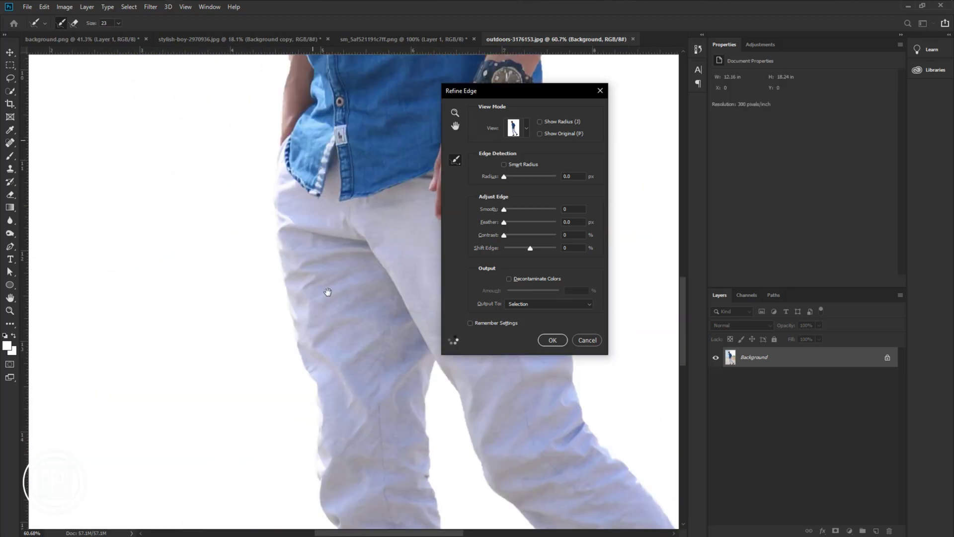
scroll(318, 325, left, 1)
scroll(311, 333, up, 10)
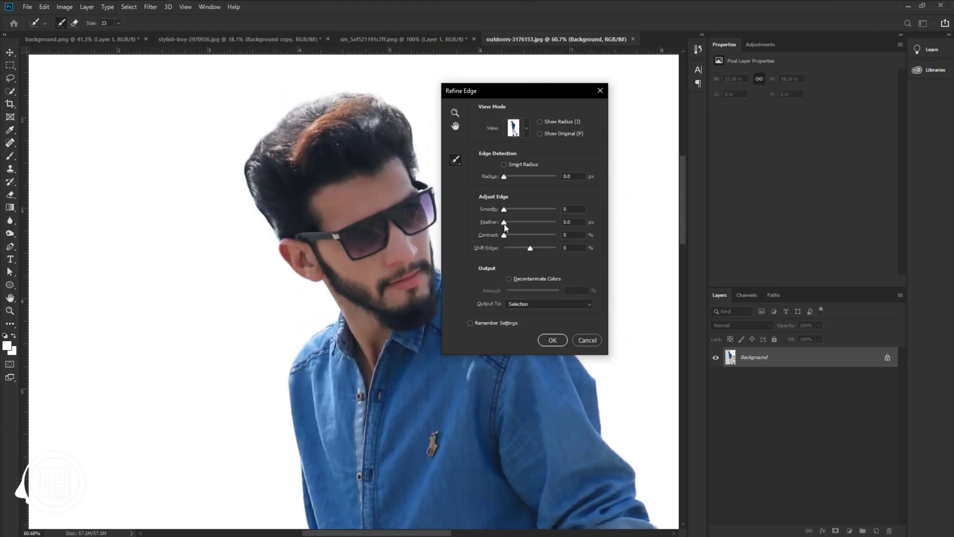
Step: Feather the refined edge slightly and output the cut-out as a new layer with a layer mask
drag(515, 226, 518, 228)
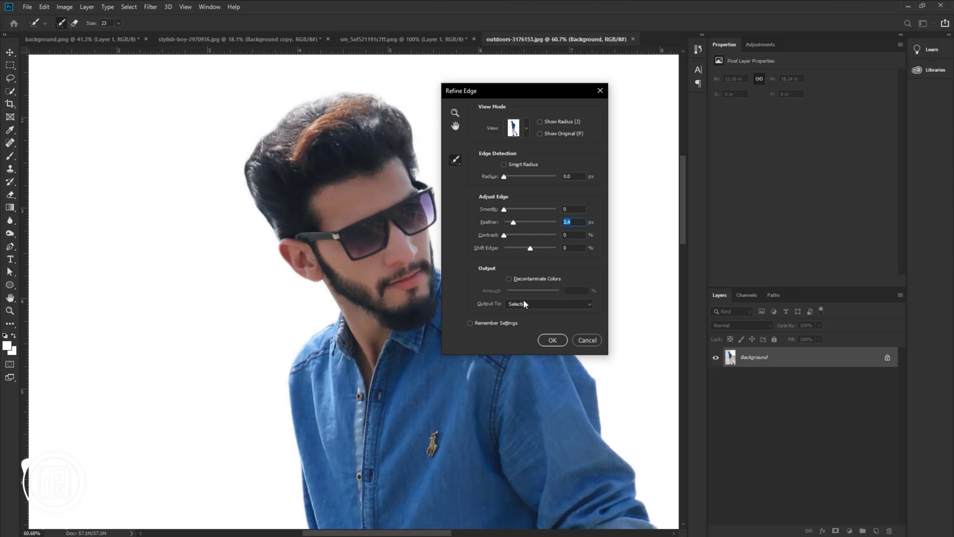
click(524, 304)
click(527, 335)
click(552, 340)
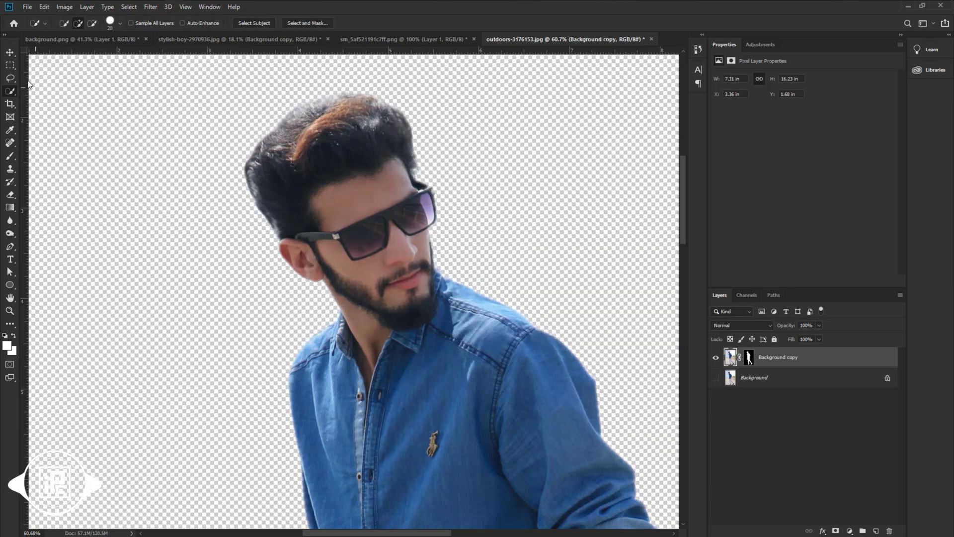
Step: Move the masked cut-out man into the background.png document as the topmost layer
key(v)
scroll(405, 336, down, 5)
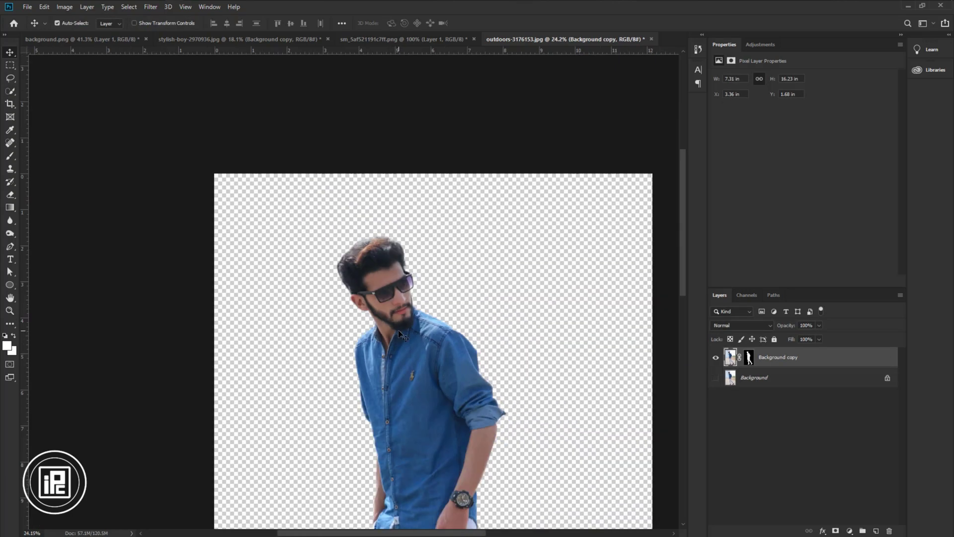
drag(349, 262, 434, 362)
drag(815, 434, 773, 349)
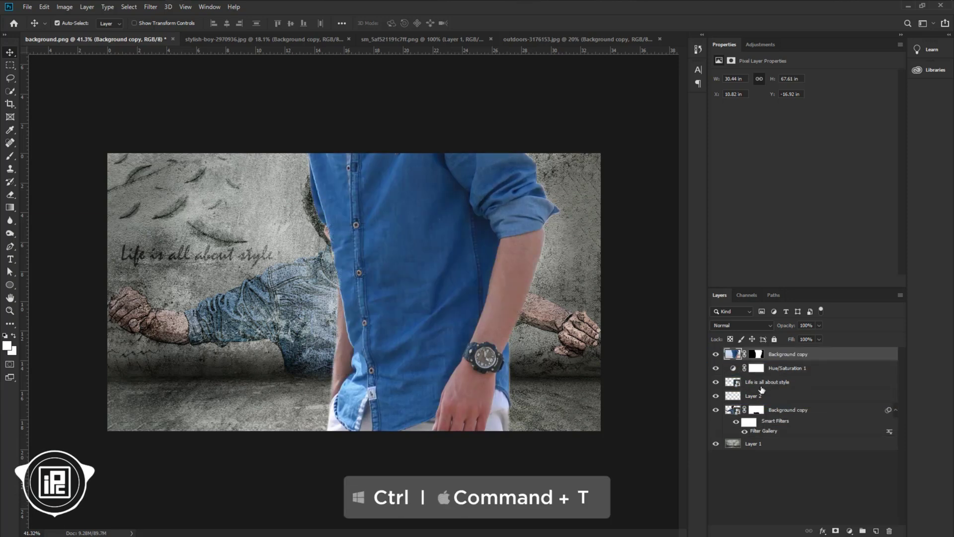
Step: Scale the walking man to 23.27% and stand him on the floor in front of the poster's outstretched right-hand arm
key(ctrl+t)
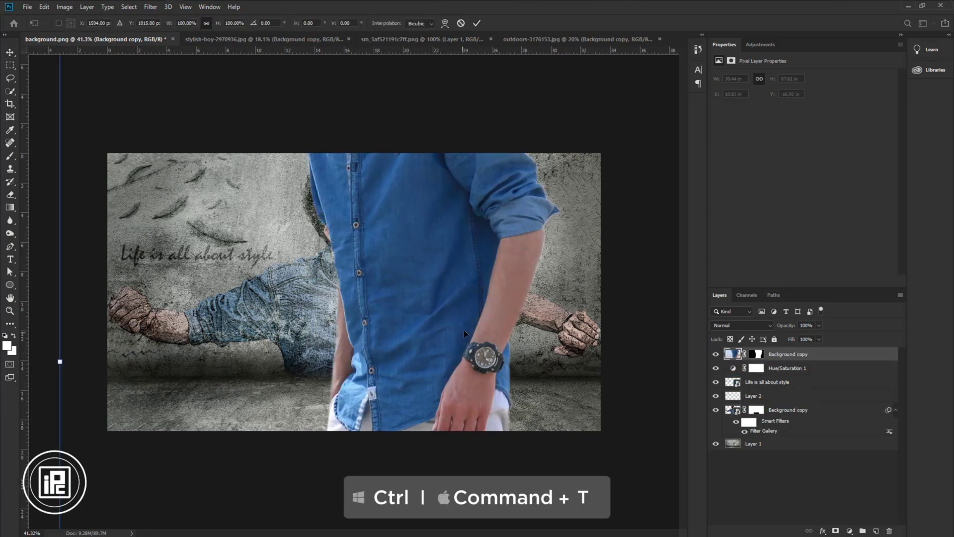
drag(60, 361, 319, 361)
drag(426, 381, 454, 276)
drag(468, 86, 464, 169)
drag(442, 252, 514, 255)
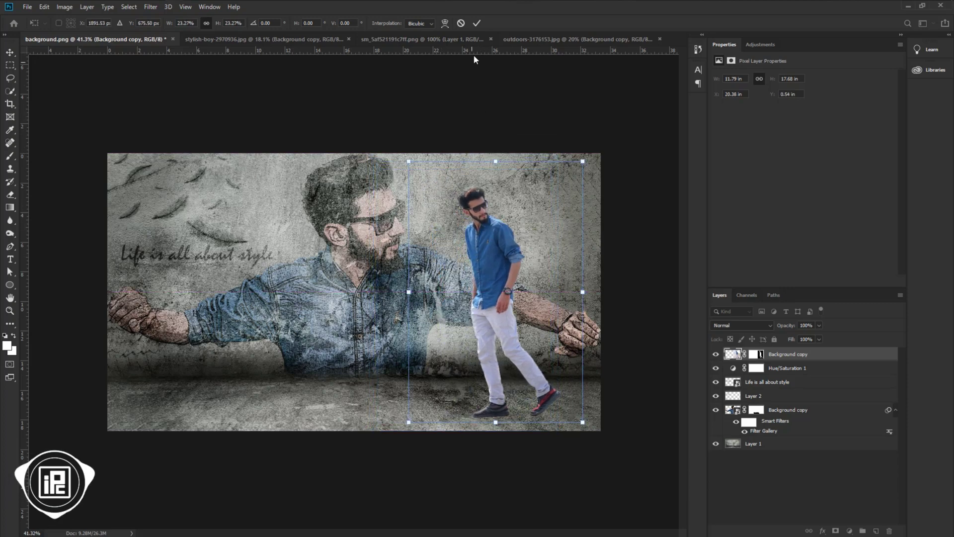
click(476, 24)
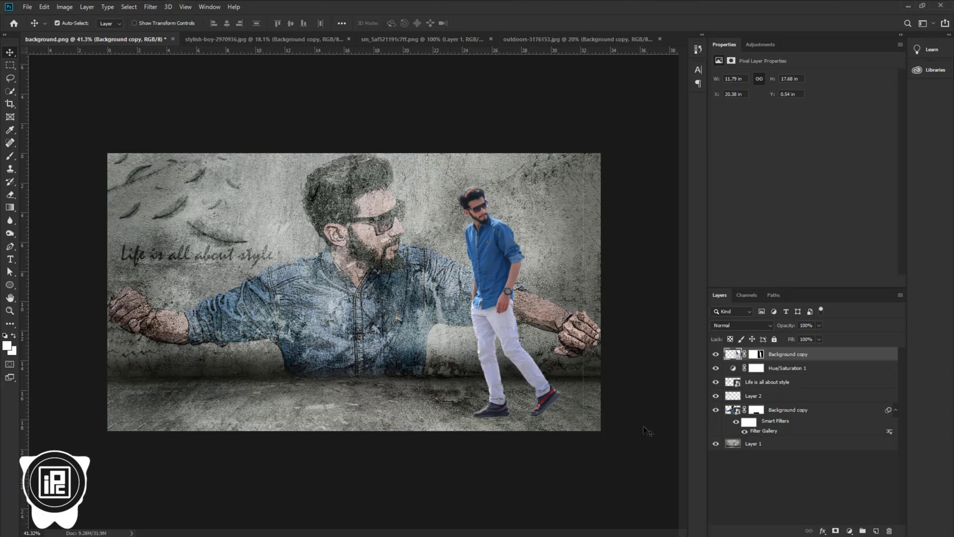
Step: Paint black on the walking man's layer mask to erase the leftover vertical edge line beside him
click(11, 159)
key(d)
click(757, 354)
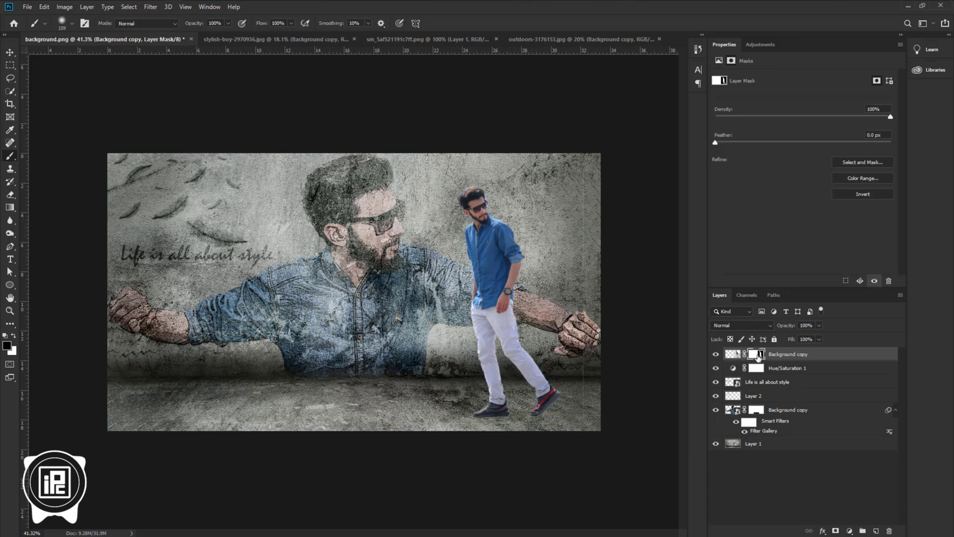
drag(580, 172, 585, 435)
Step: Apply the layer mask permanently to the walking man's layer and duplicate that layer
click(10, 53)
drag(756, 355, 890, 533)
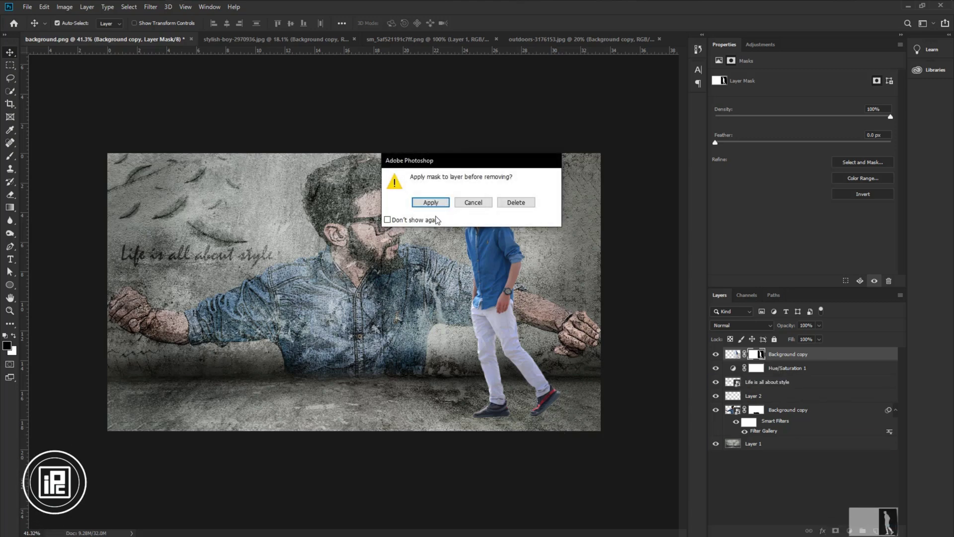
click(431, 202)
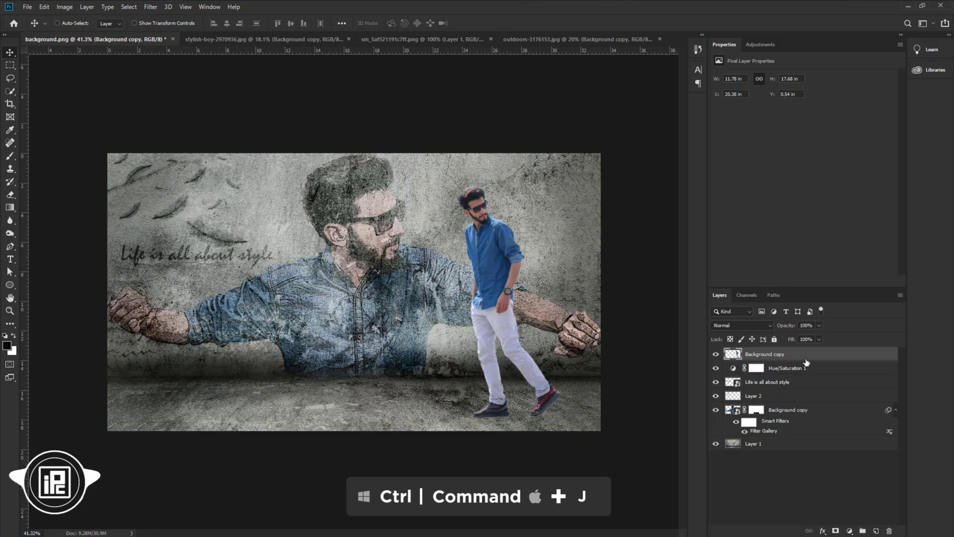
key(ctrl+j)
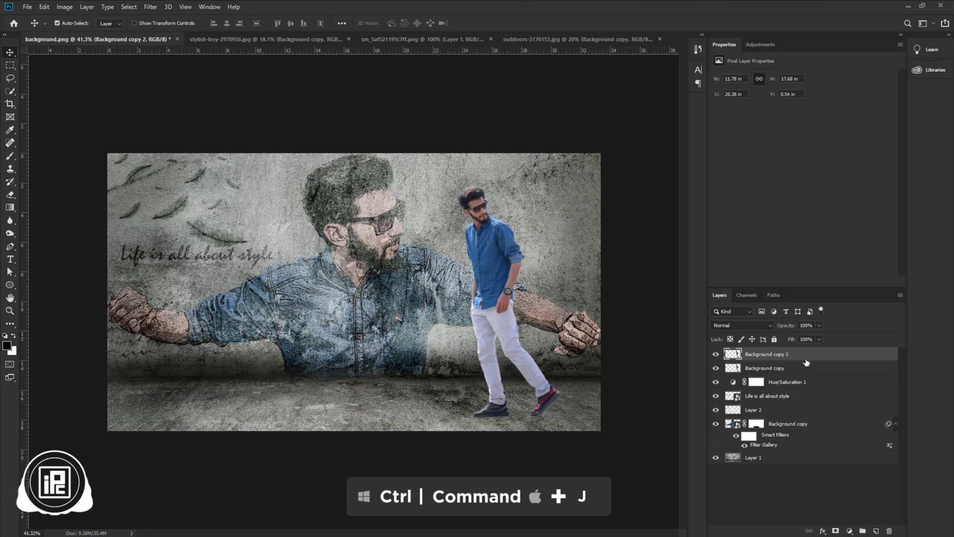
Step: Fill the lower copy of the walking man with solid black inside his outline and show the upper copy above it
click(738, 366)
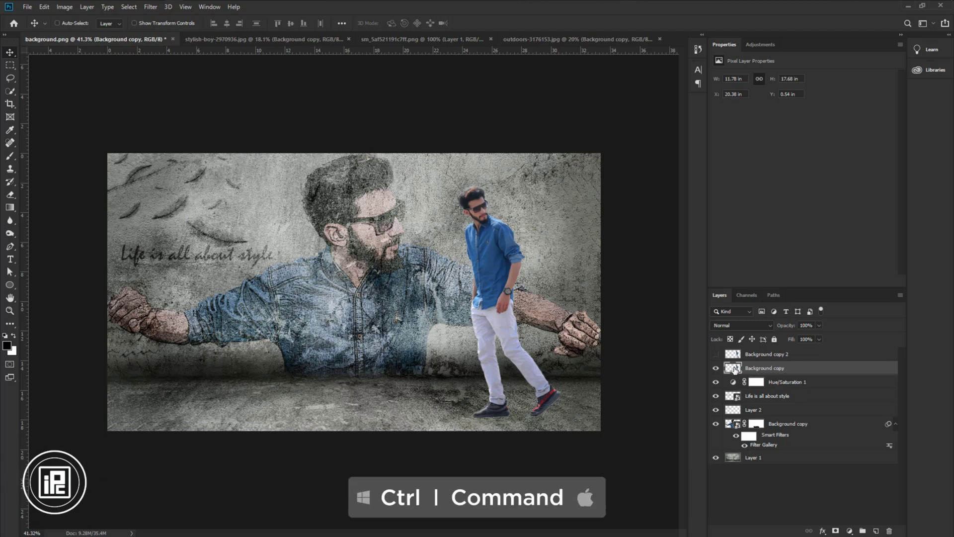
ctrl+click(737, 369)
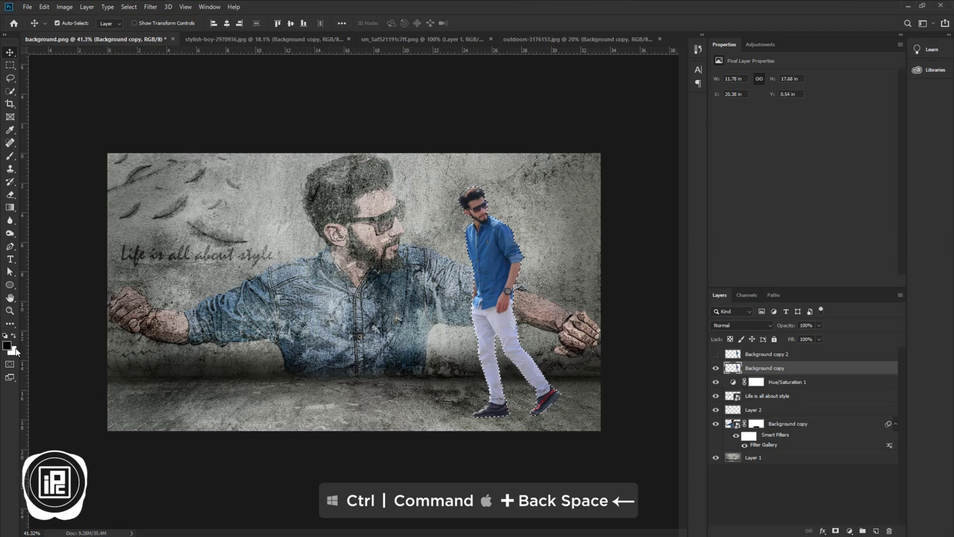
key(alt+BackSpace)
key(ctrl+d)
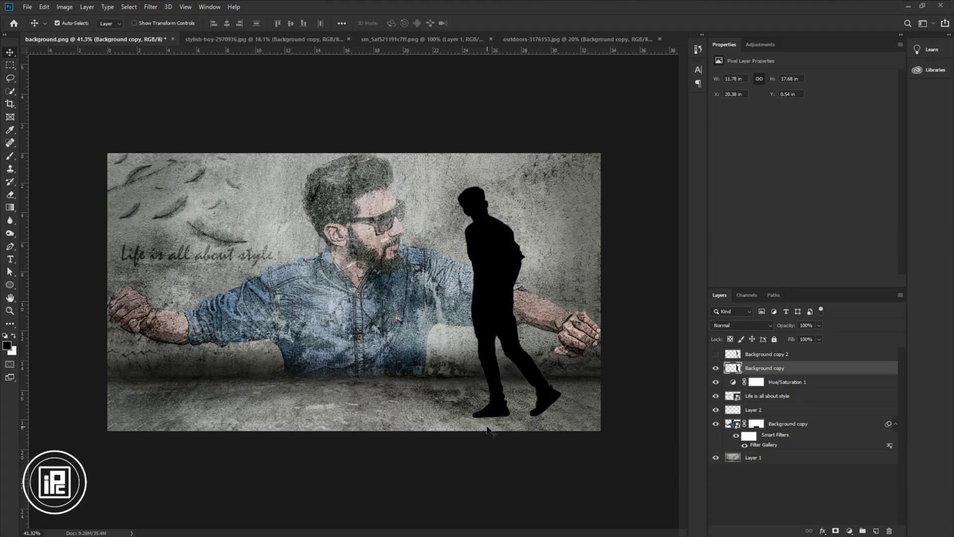
click(716, 355)
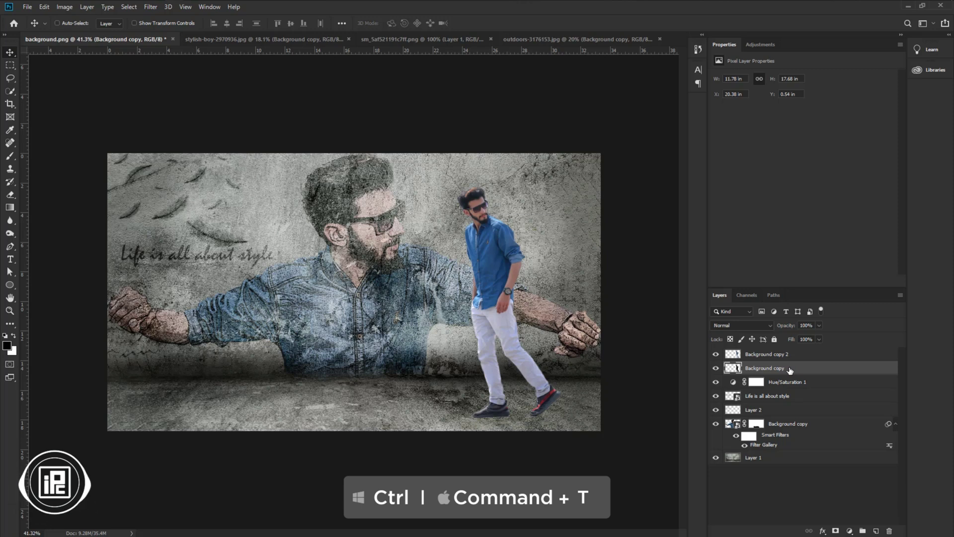
Step: Transform the black silhouette into a leaning wall shadow at 81.39% height and -28.44° horizontal skew, warping its upper part slightly closer to the man
key(ctrl+t)
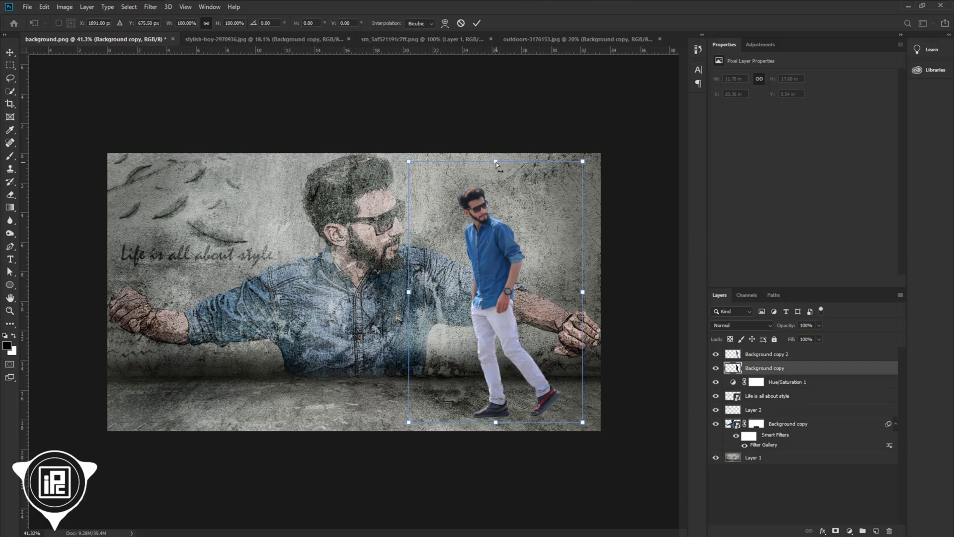
drag(502, 166, 611, 210)
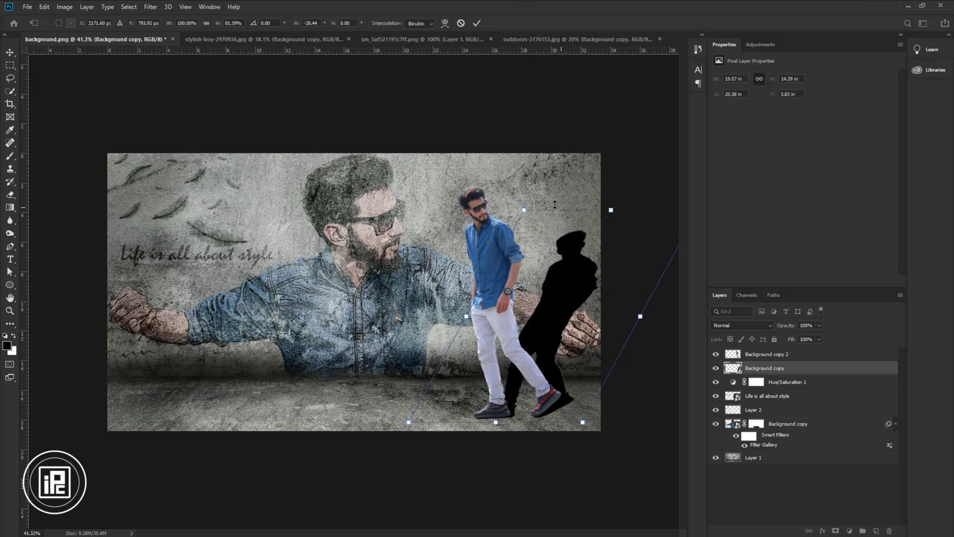
click(445, 23)
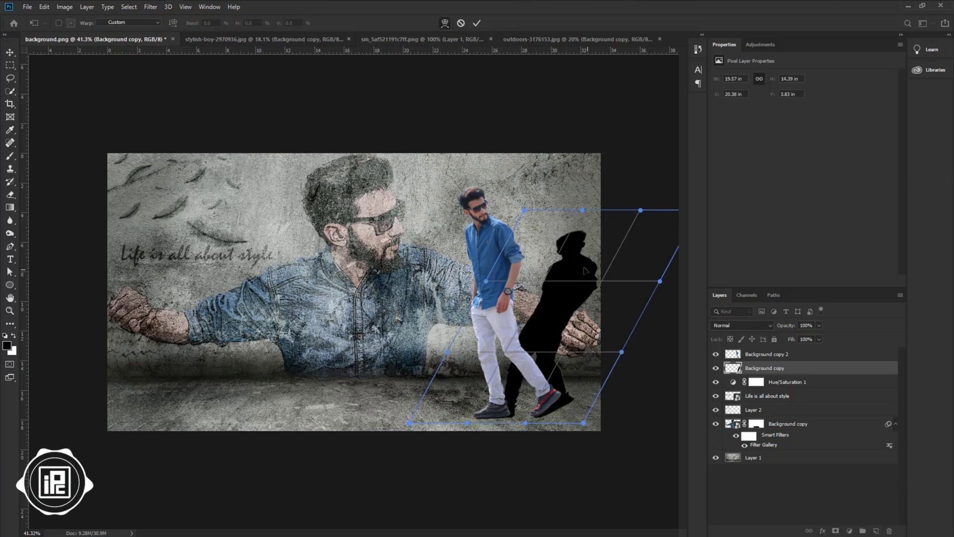
drag(525, 210, 501, 189)
drag(583, 209, 537, 193)
drag(547, 325, 534, 338)
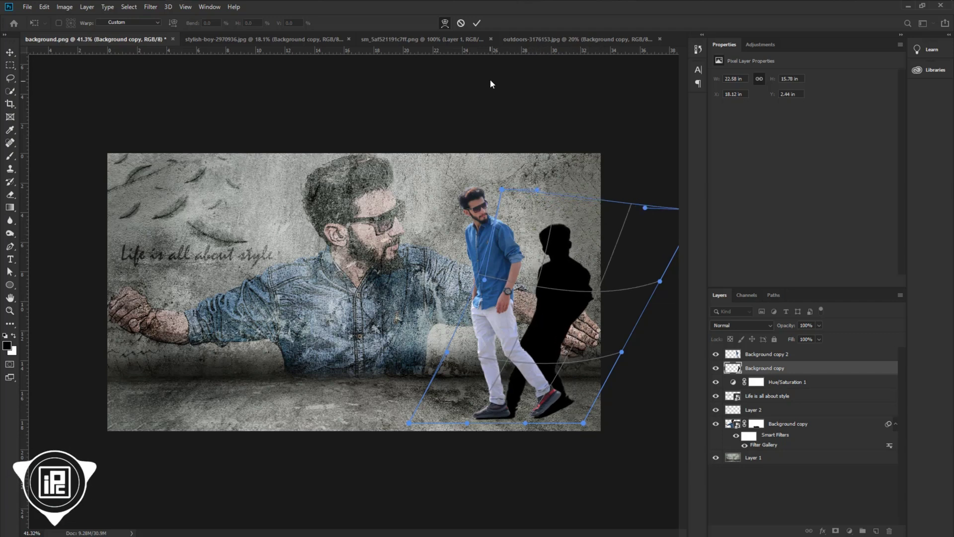
click(477, 23)
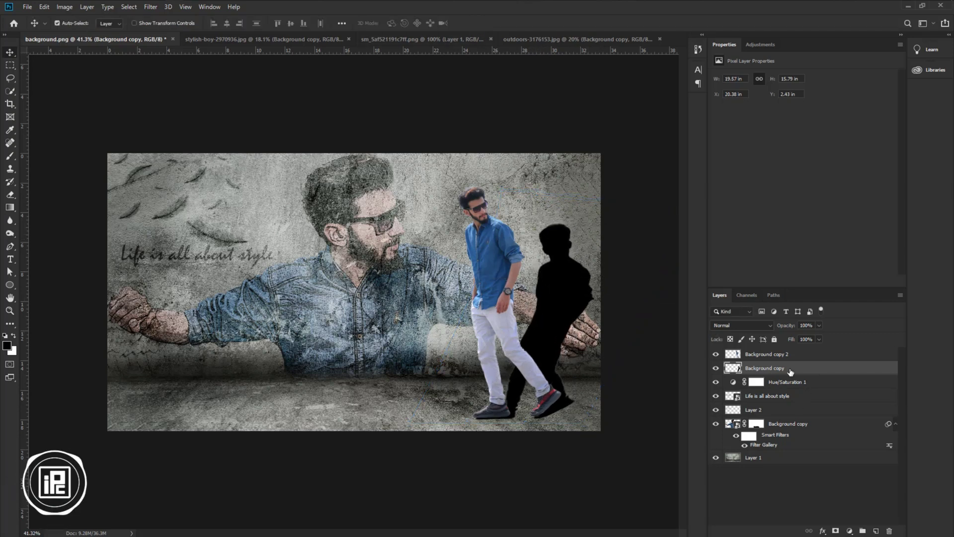
Step: Soften the silhouette shadow with Soft Light blending, a 13.9-pixel Gaussian Blur and 72% fill
click(739, 326)
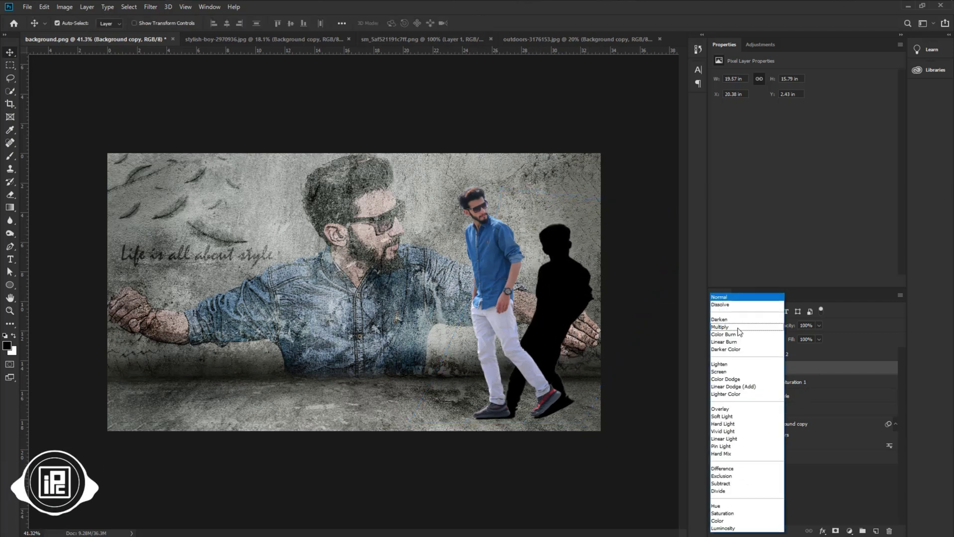
click(725, 416)
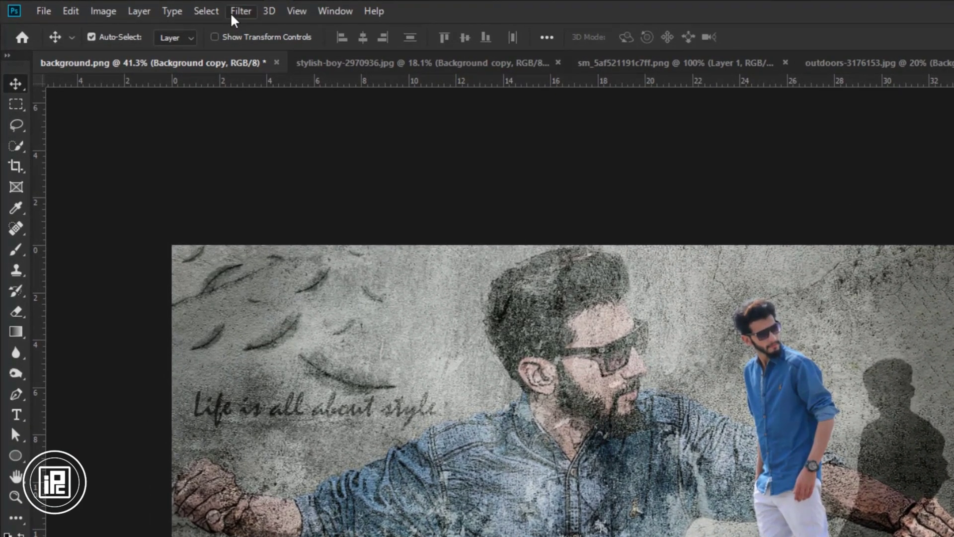
click(151, 7)
mouse_move(320, 194)
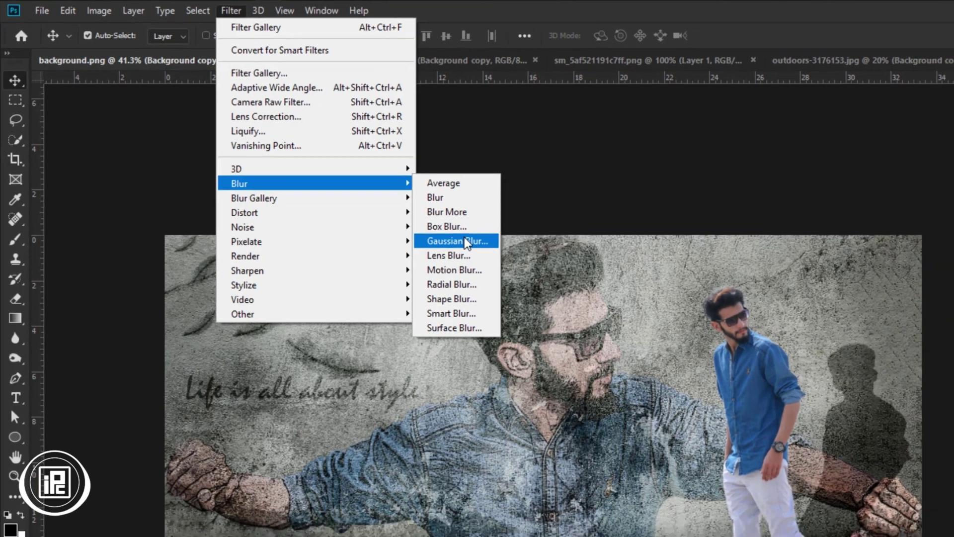
click(480, 239)
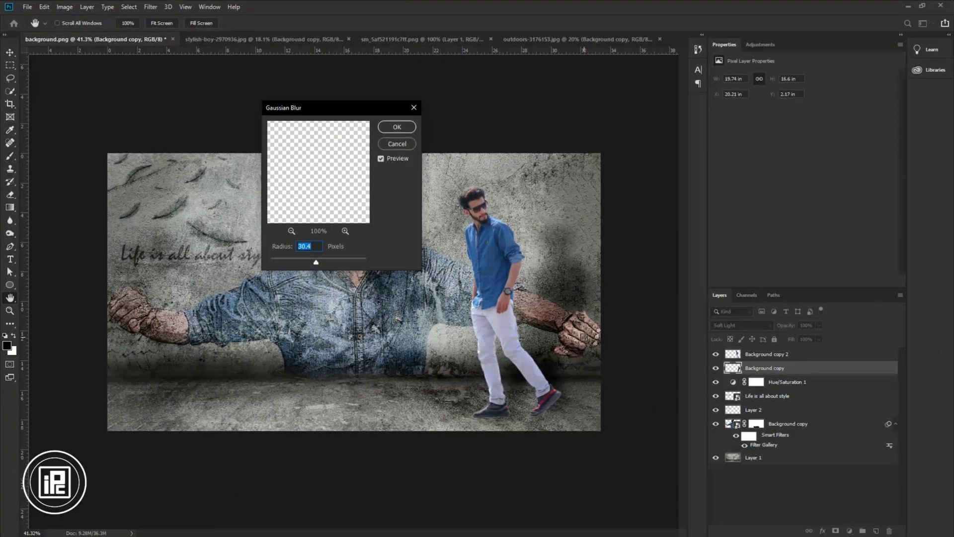
drag(343, 284, 336, 285)
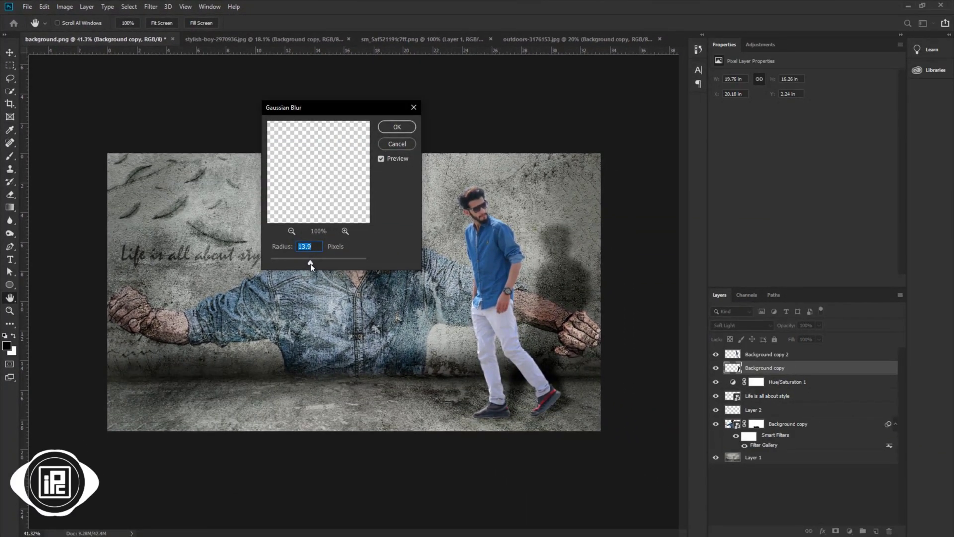
click(393, 127)
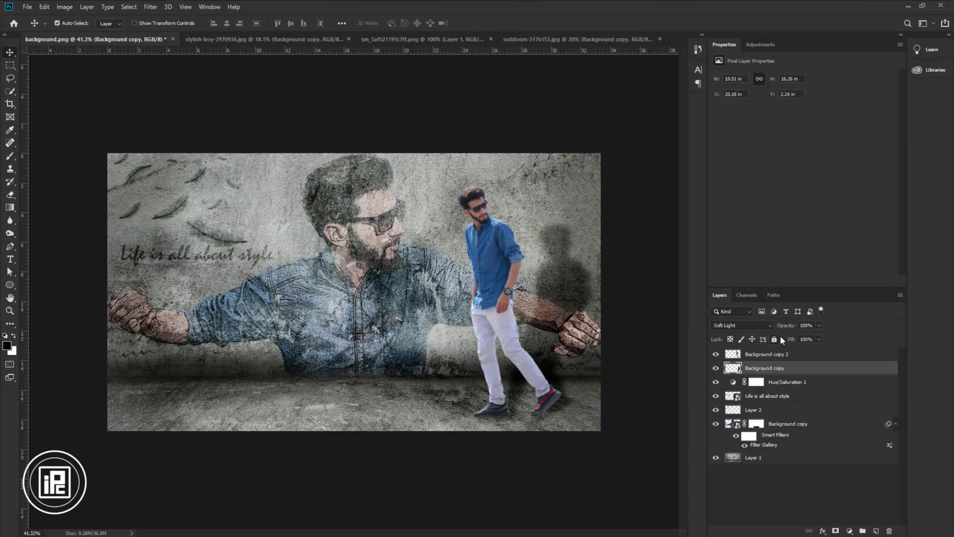
drag(792, 341, 785, 343)
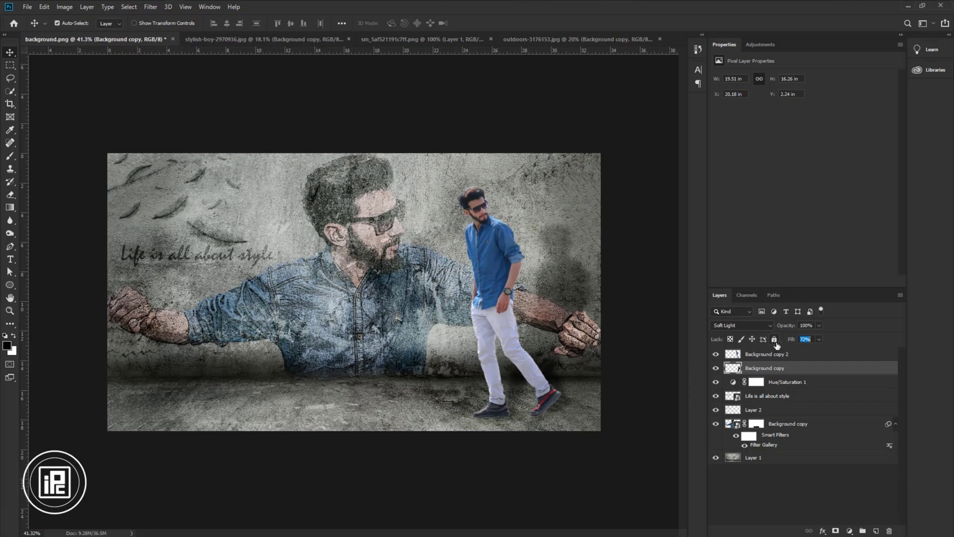
Step: Add a new layer directly beneath the walking man and brush small black contact shadows under both of his shoes
scroll(435, 325, up, 9)
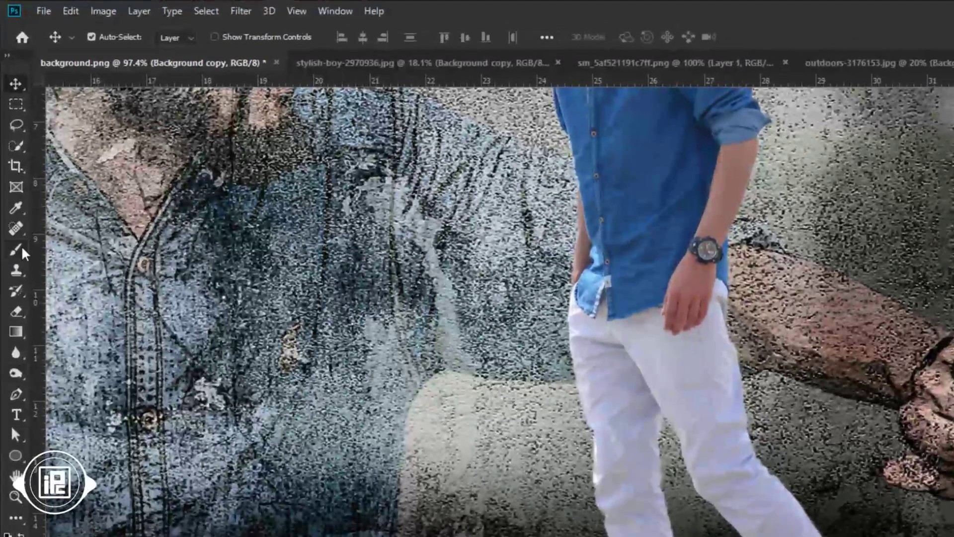
click(21, 250)
click(65, 253)
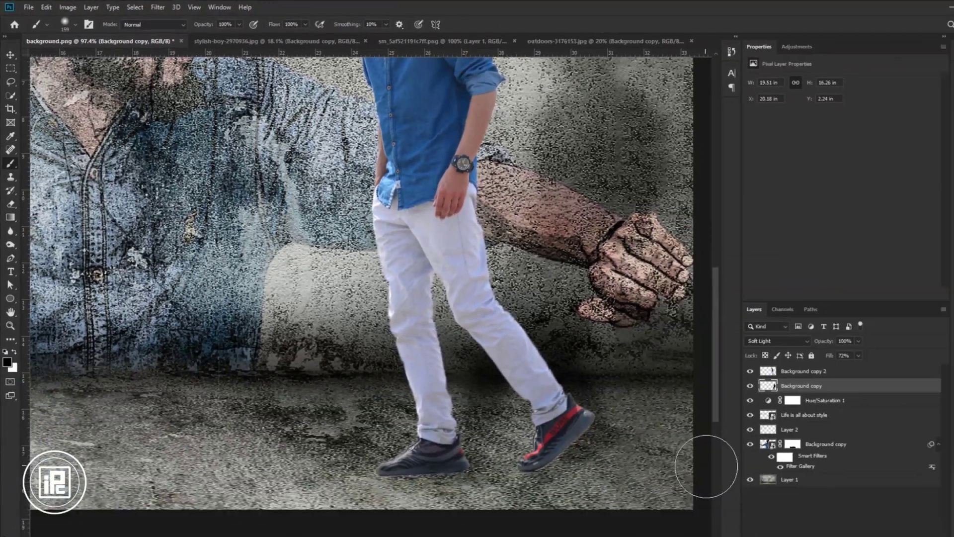
click(876, 531)
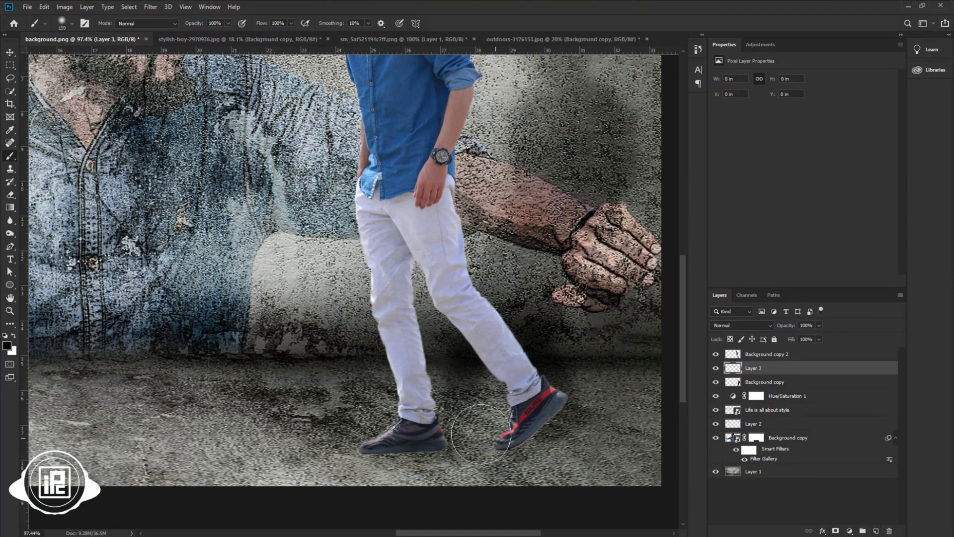
drag(465, 429, 434, 427)
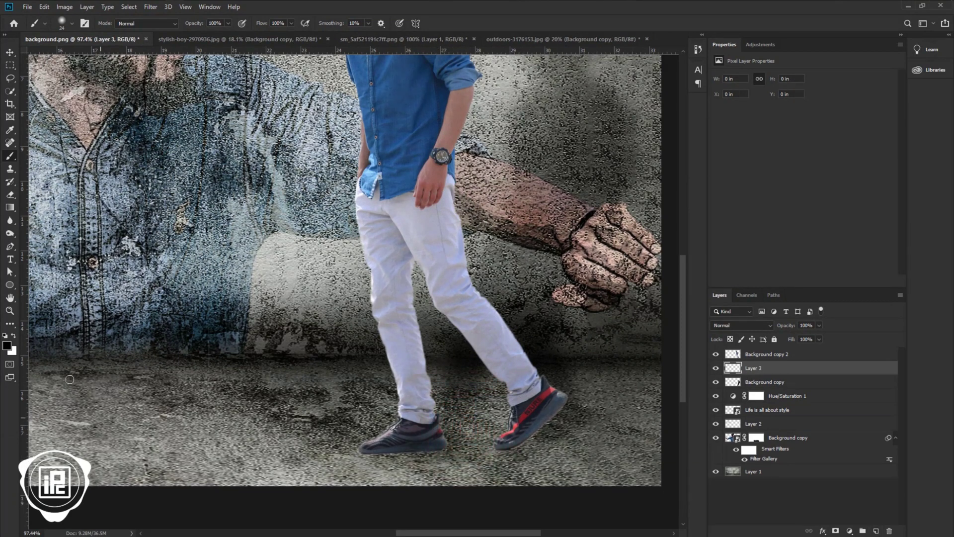
drag(355, 454, 450, 450)
mouse_move(515, 453)
mouse_down()
mouse_move(490, 445)
mouse_move(521, 448)
mouse_up()
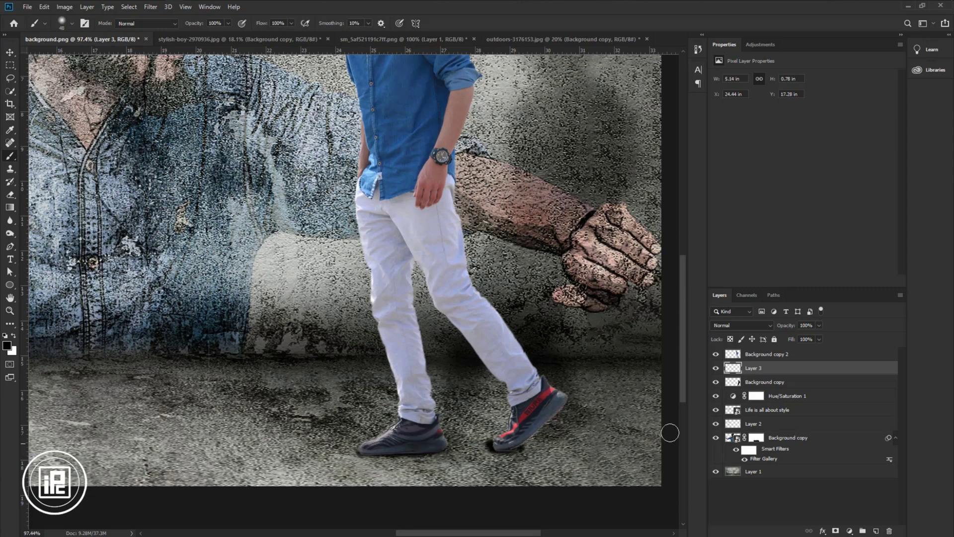
Step: Set the contact-shadow layer's blend mode to Soft Light and paint more black around and beneath both shoes
click(745, 325)
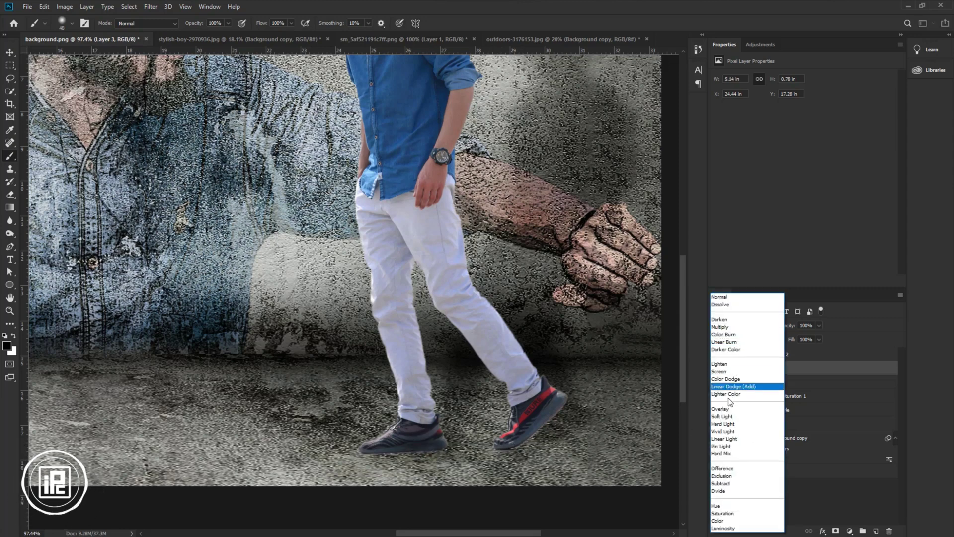
click(751, 417)
mouse_move(386, 463)
mouse_down()
mouse_move(368, 460)
mouse_move(370, 451)
mouse_up()
drag(495, 444, 536, 434)
mouse_move(445, 430)
mouse_down()
mouse_move(457, 413)
mouse_move(438, 416)
mouse_up()
drag(546, 431, 531, 444)
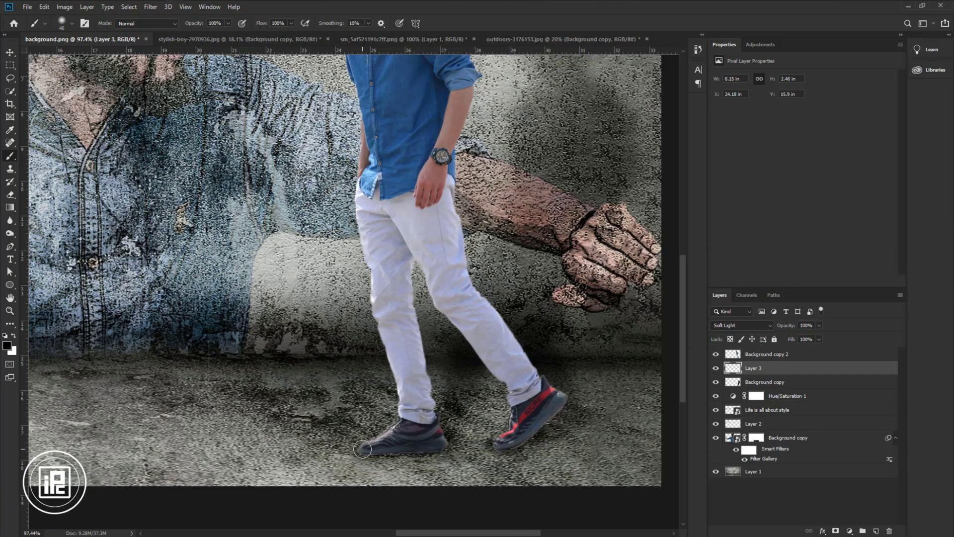
key(ctrl+0)
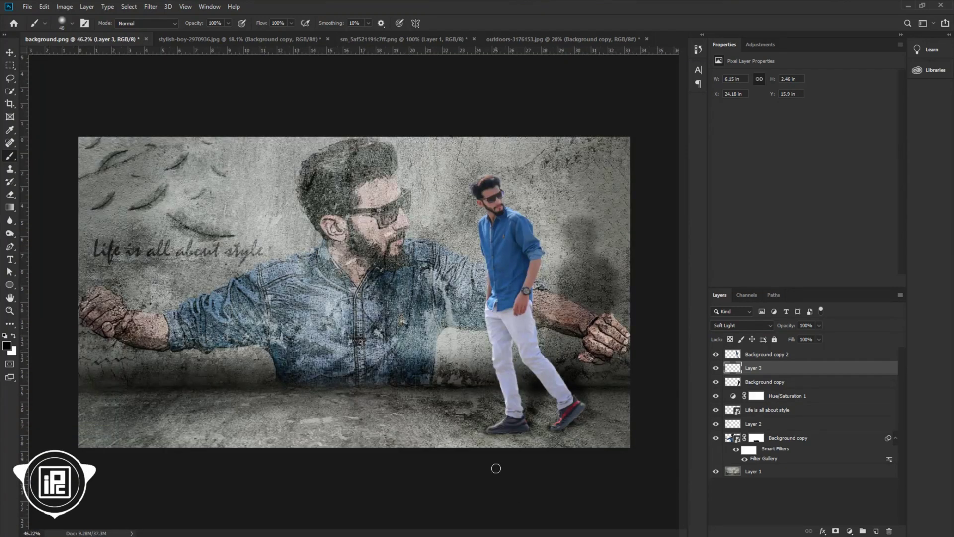
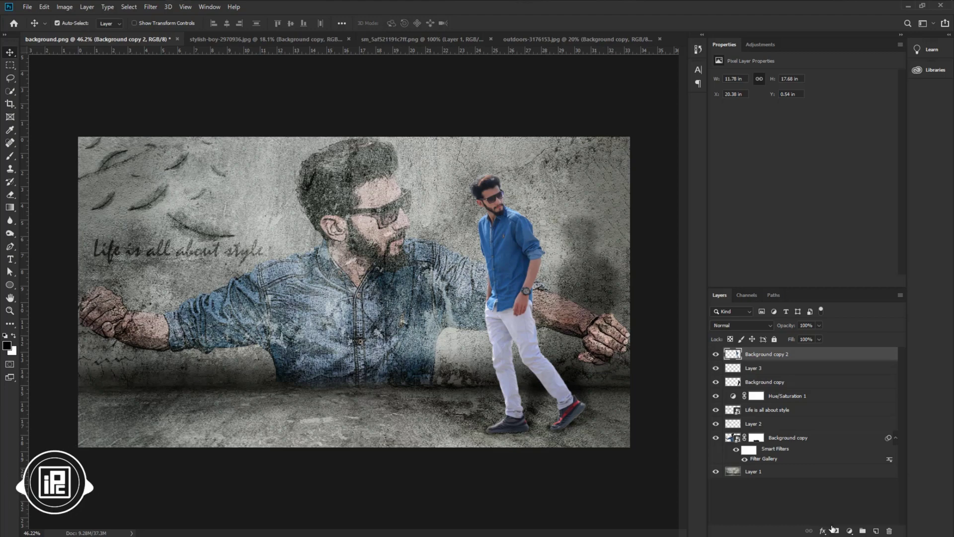
Step: Add a Curves adjustment layer above the walking man and clip it to his layer
click(849, 531)
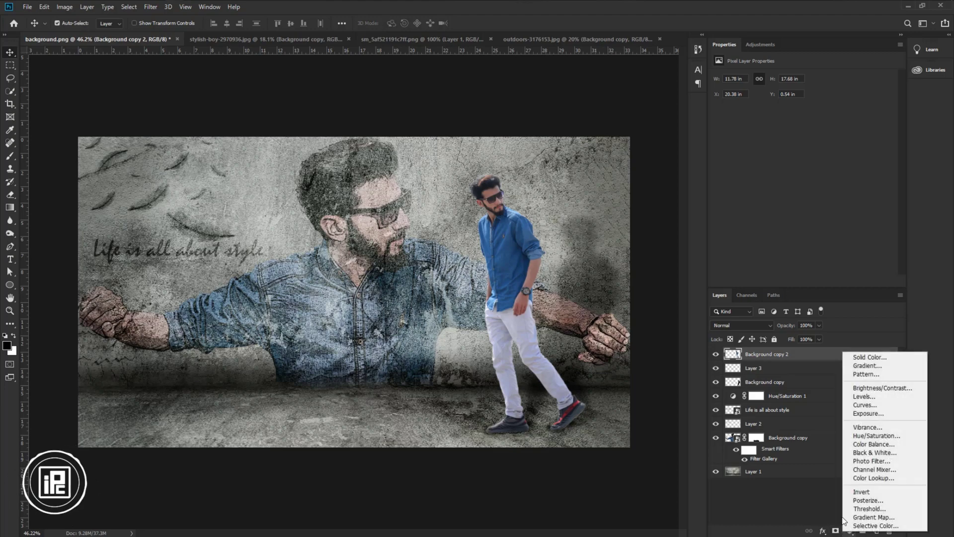
click(869, 403)
right_click(799, 354)
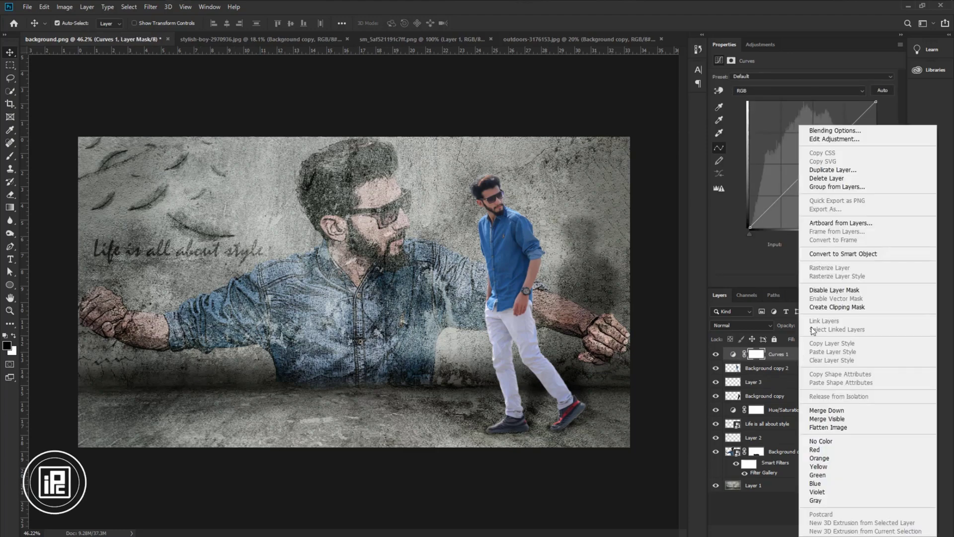
click(837, 306)
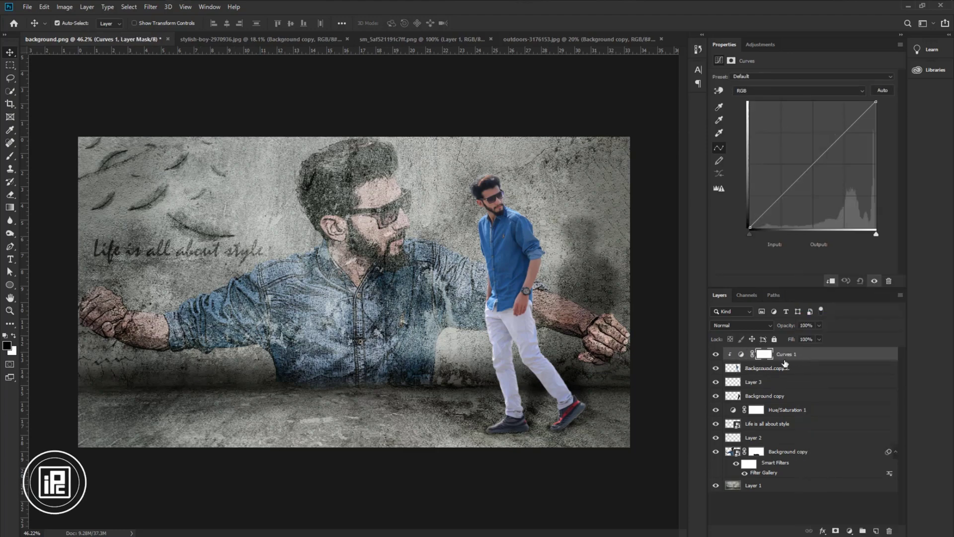
Step: Sample the Curves black point from the poster man's dark hair and the white point from the pale wall above the slogan's end
click(721, 108)
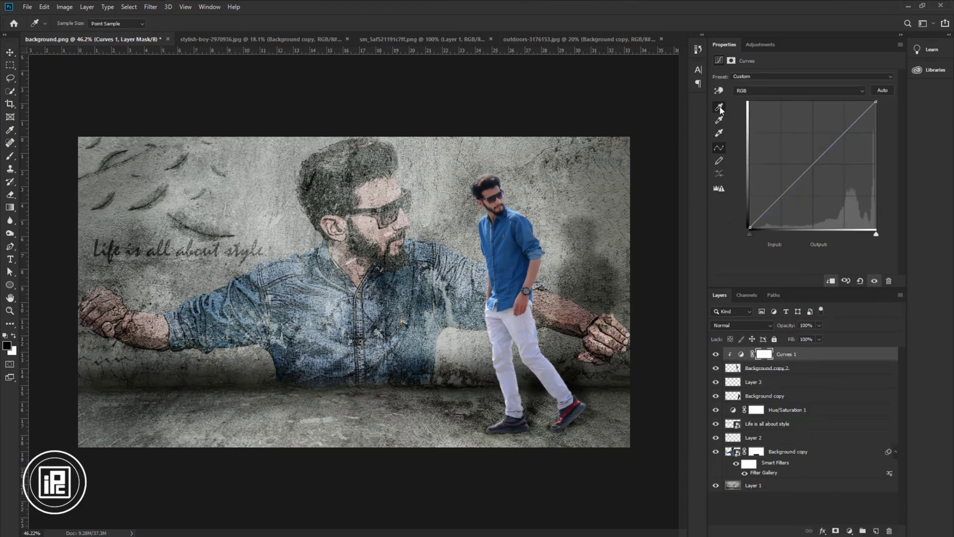
click(318, 183)
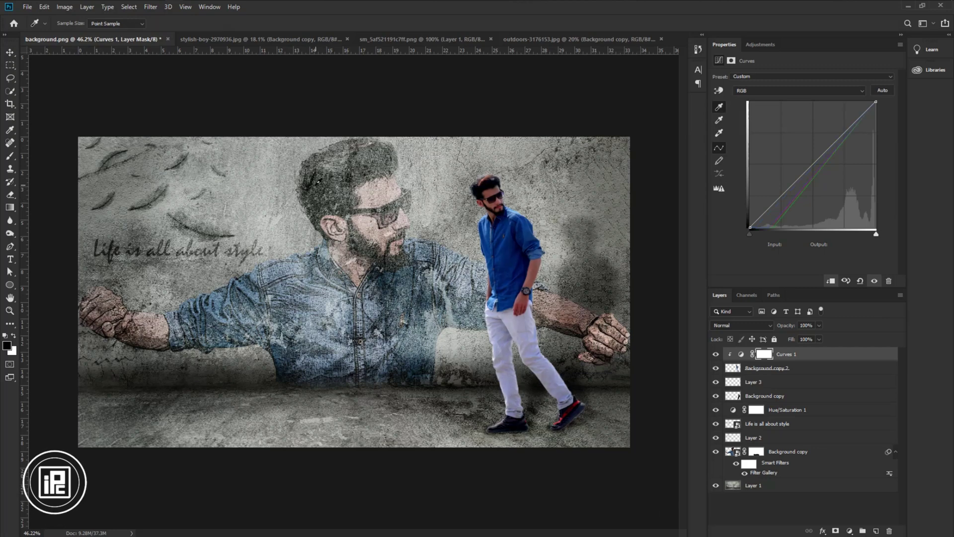
click(718, 120)
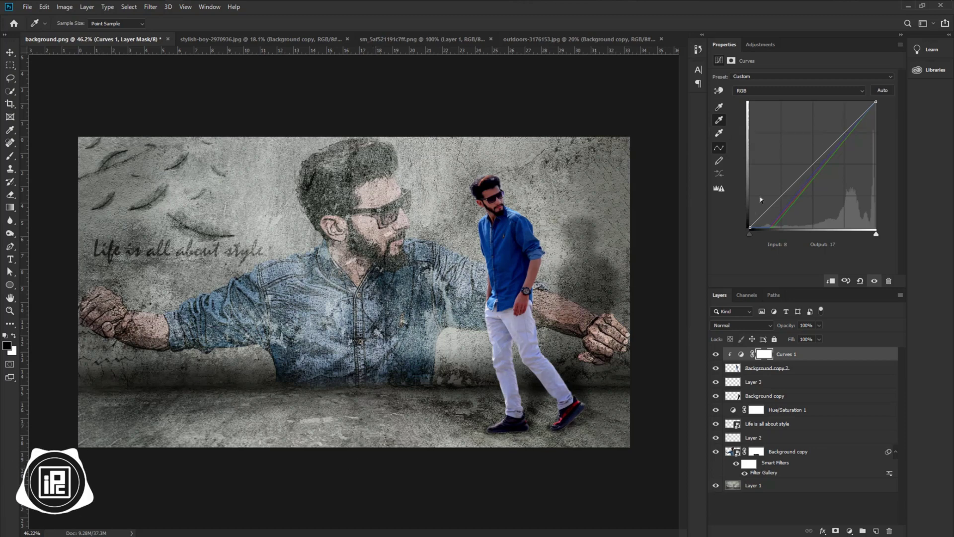
click(719, 134)
click(264, 219)
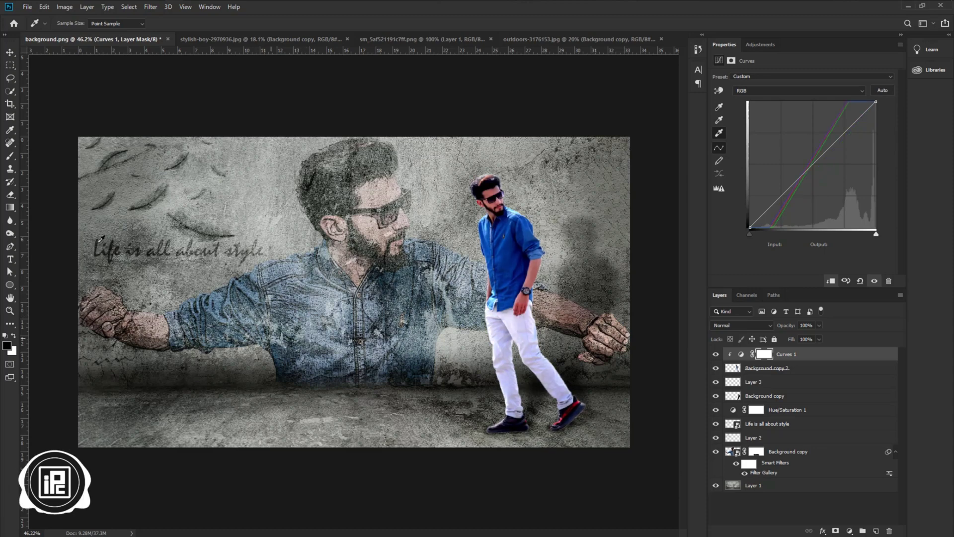
click(12, 55)
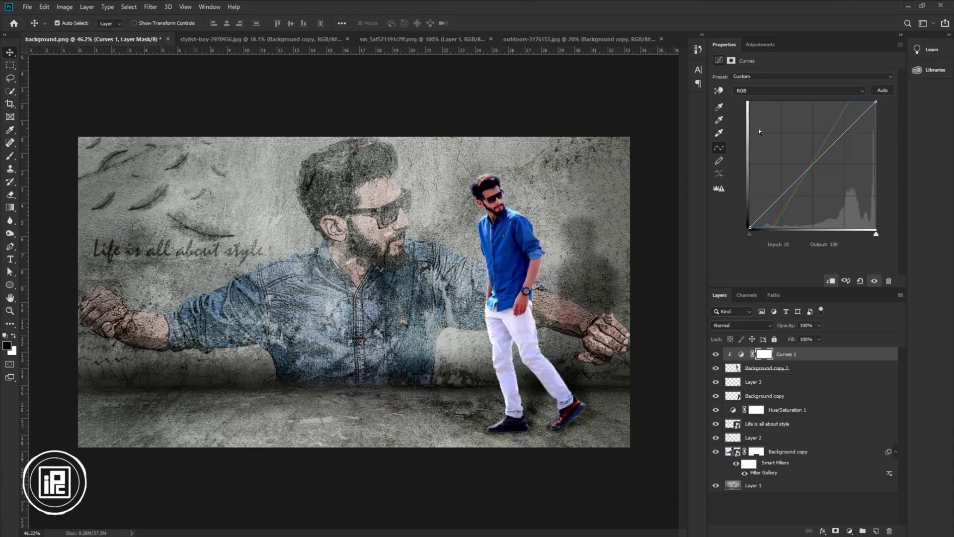
Step: Set the white point of the Curves Red channel to input 219
click(757, 91)
click(760, 101)
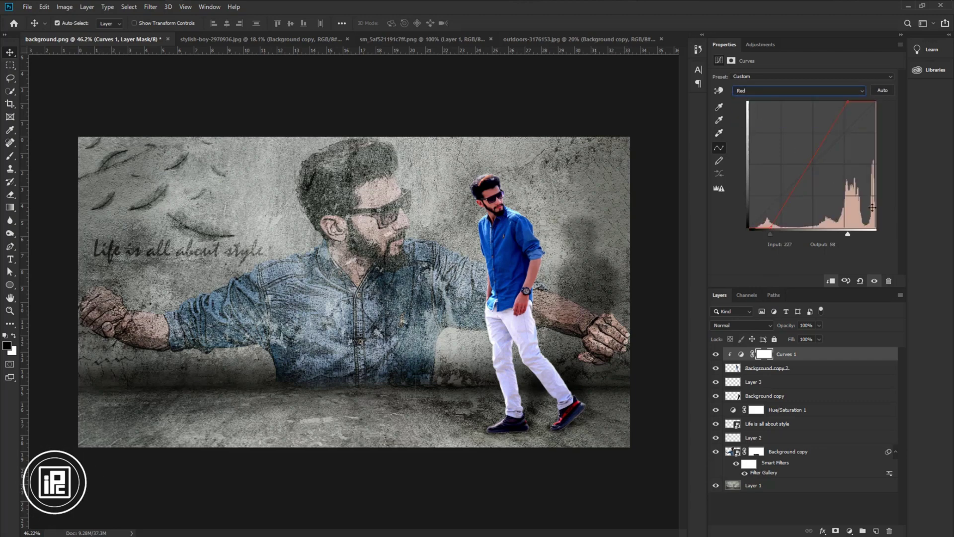
drag(848, 234, 859, 235)
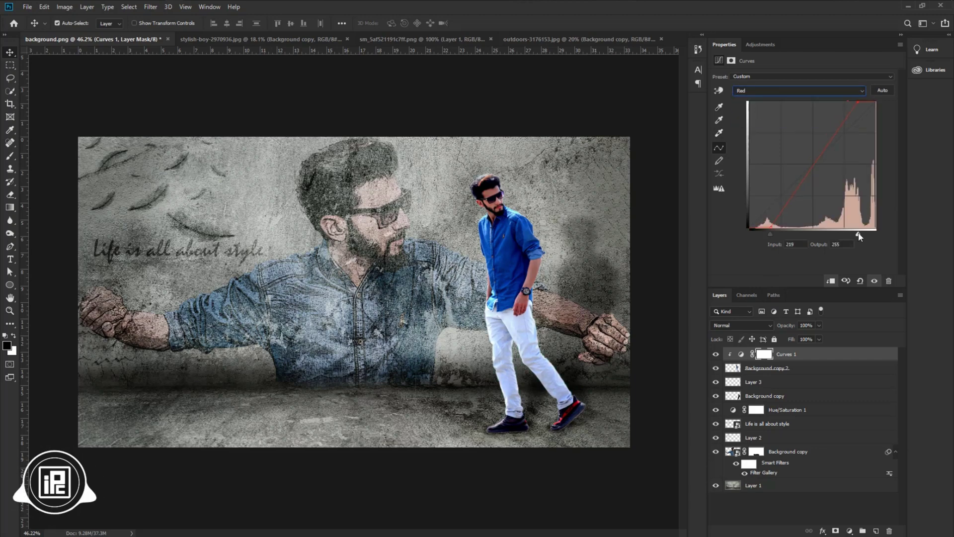
Step: Move the black and white points of the Curves Green and Blue channels outward, toward the ends of the range
click(765, 93)
click(766, 114)
drag(767, 234, 762, 234)
drag(848, 234, 858, 234)
click(770, 91)
click(770, 122)
drag(770, 233, 756, 234)
drag(848, 234, 868, 234)
Step: Reshape the composite RGB curve at its black point, highlights, midtones and shadows, placing the shadow point at input 62, output 45
click(753, 93)
click(754, 99)
drag(846, 131, 844, 128)
drag(780, 198, 778, 204)
drag(844, 129, 844, 126)
drag(749, 234, 753, 233)
drag(844, 127, 846, 129)
drag(813, 163, 812, 166)
drag(778, 203, 780, 206)
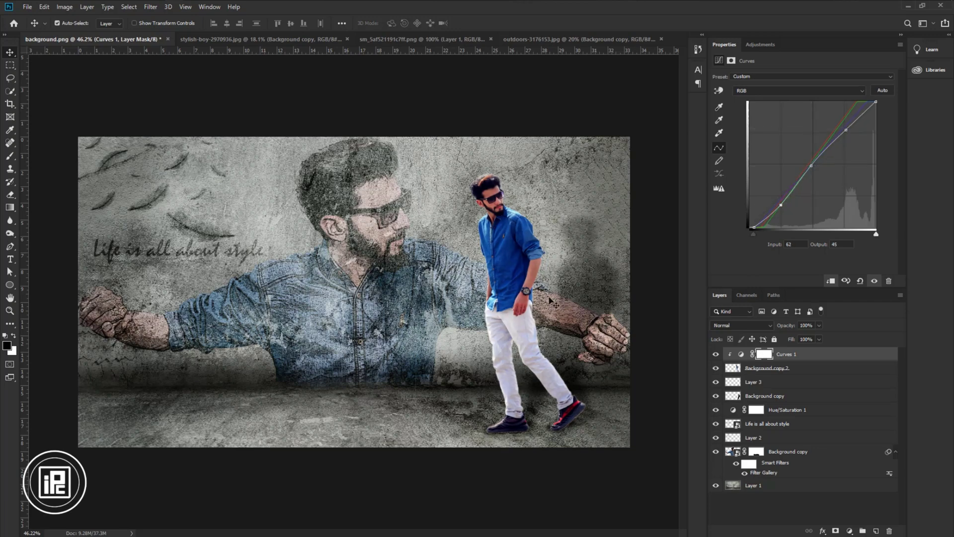
click(528, 292)
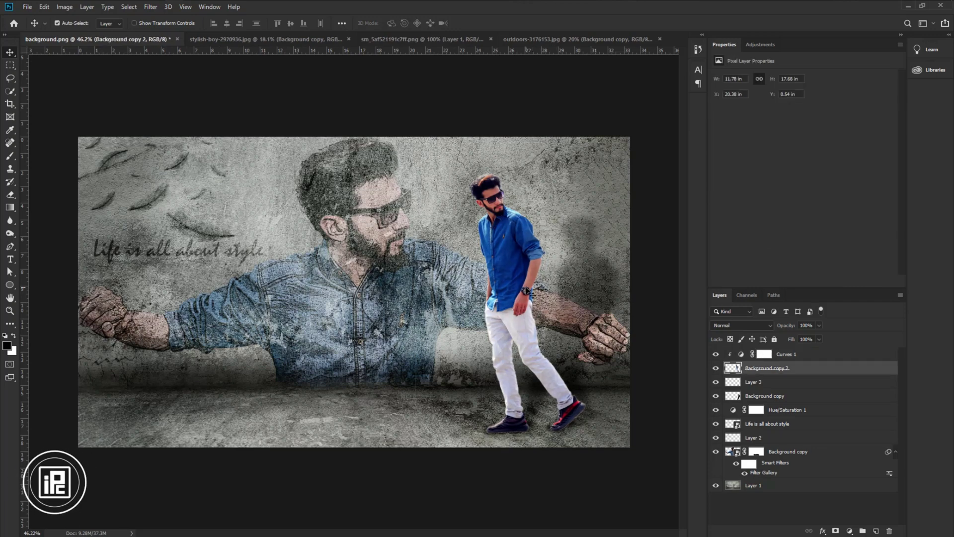
click(790, 354)
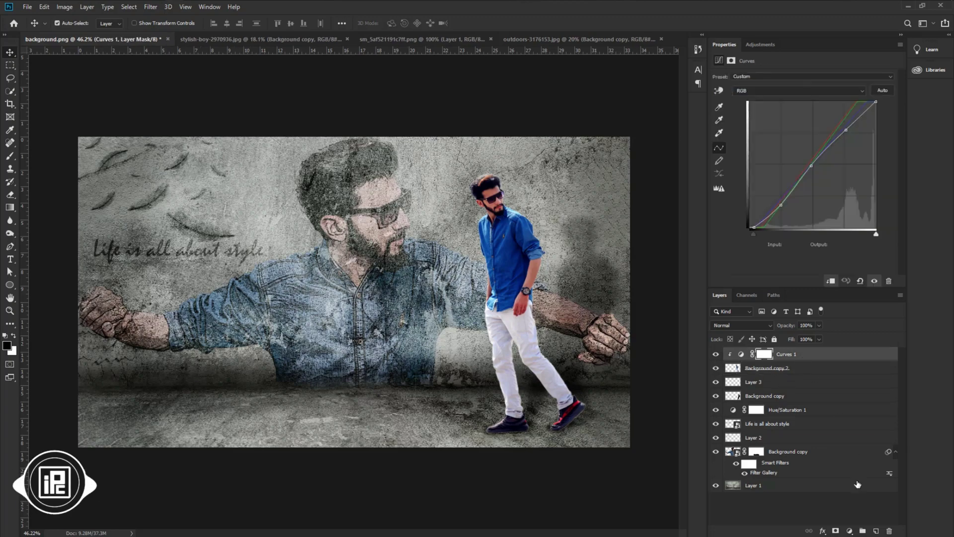
Step: Add a new layer on top, fill it with 50% Gray and set its blend mode to Soft Light
click(877, 531)
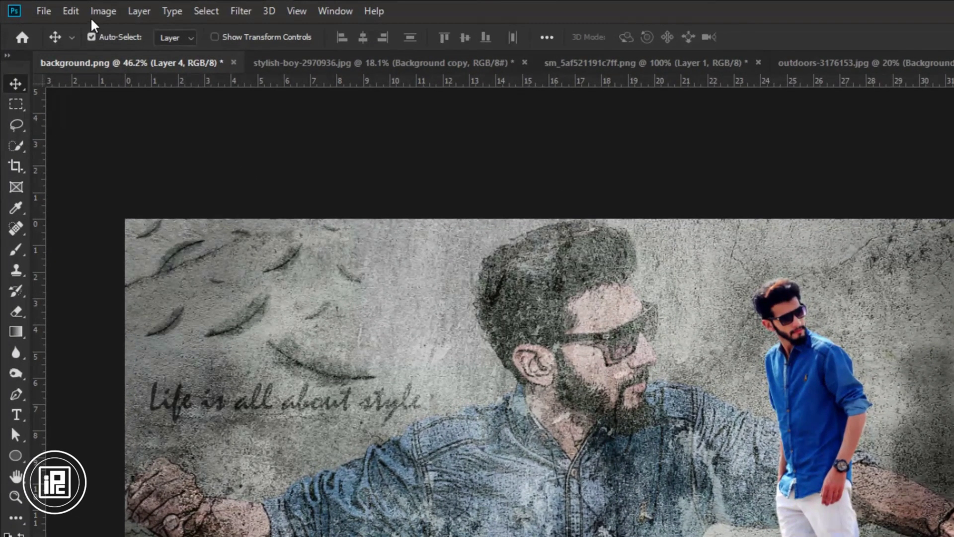
click(45, 11)
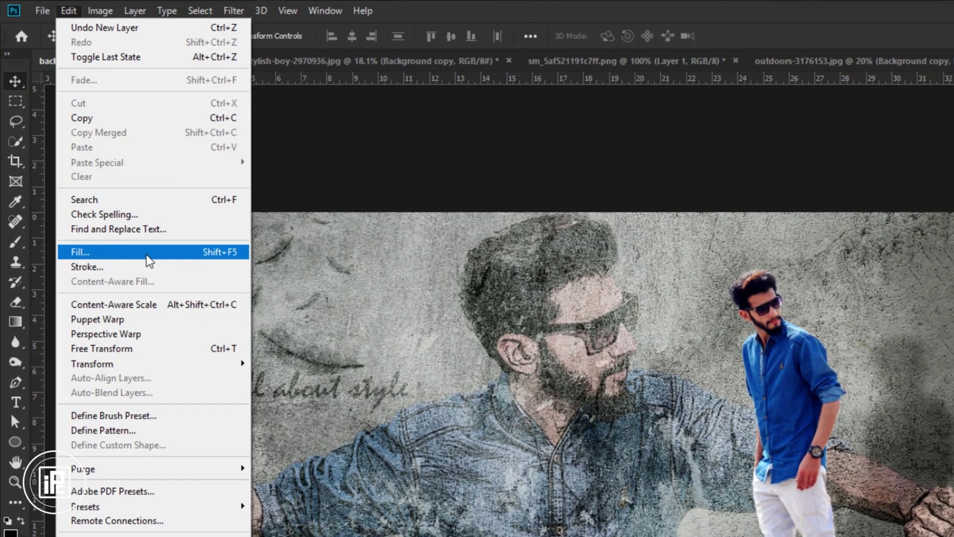
click(144, 260)
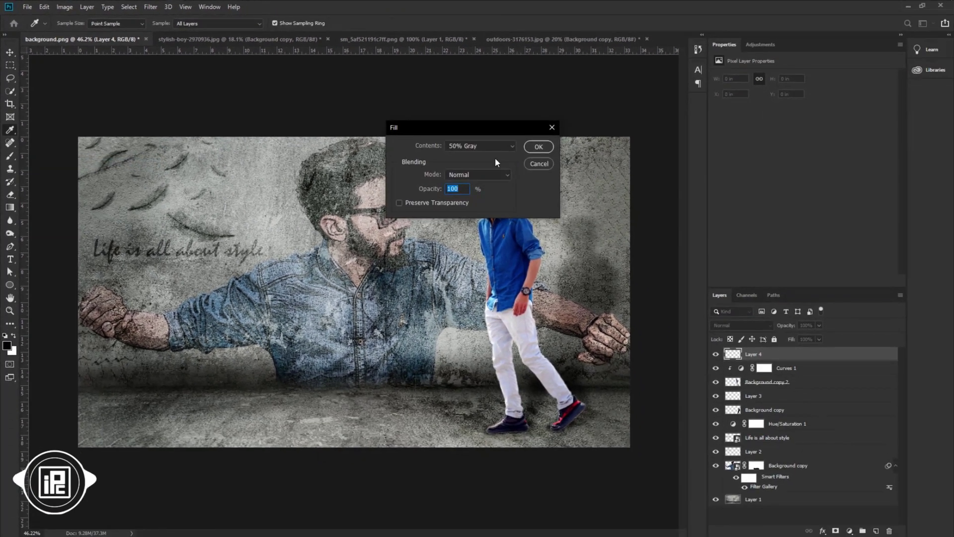
click(476, 148)
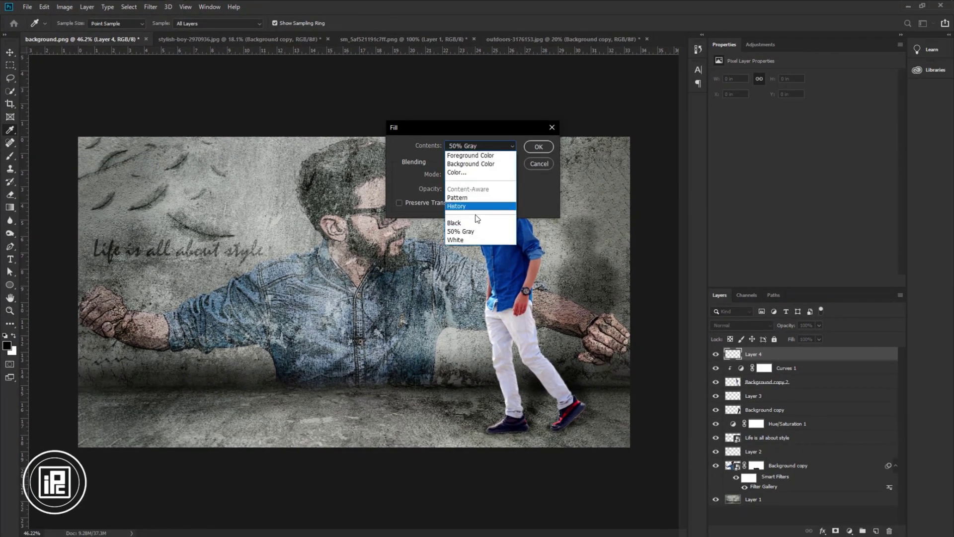
click(461, 231)
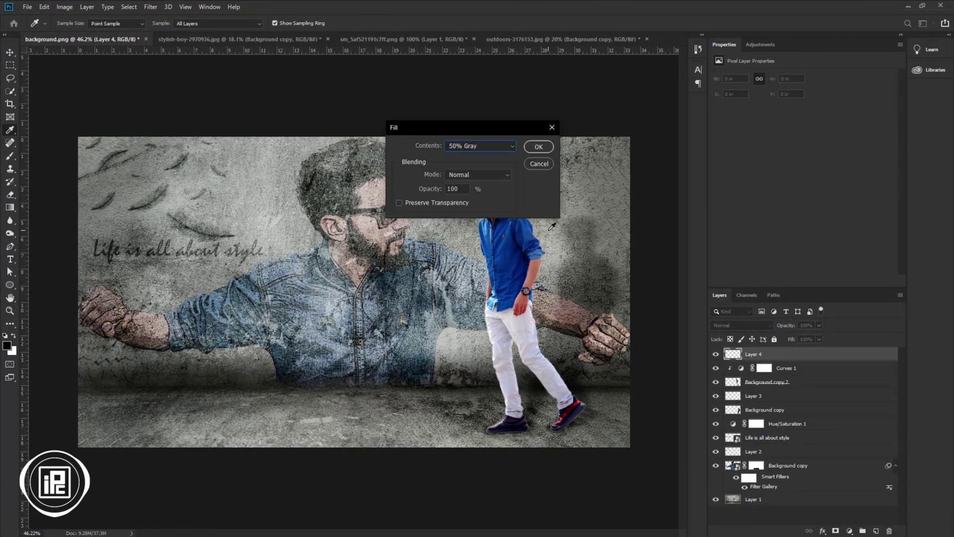
click(537, 148)
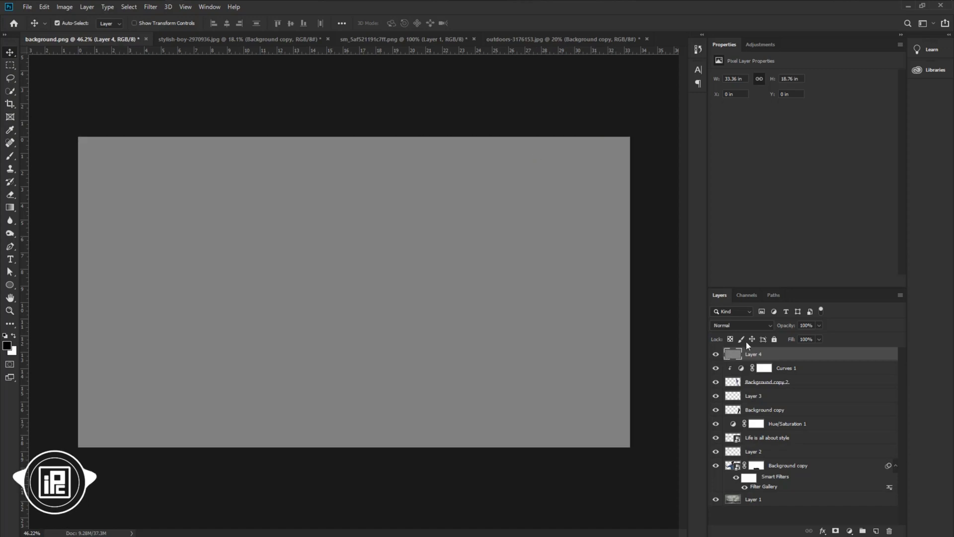
click(742, 328)
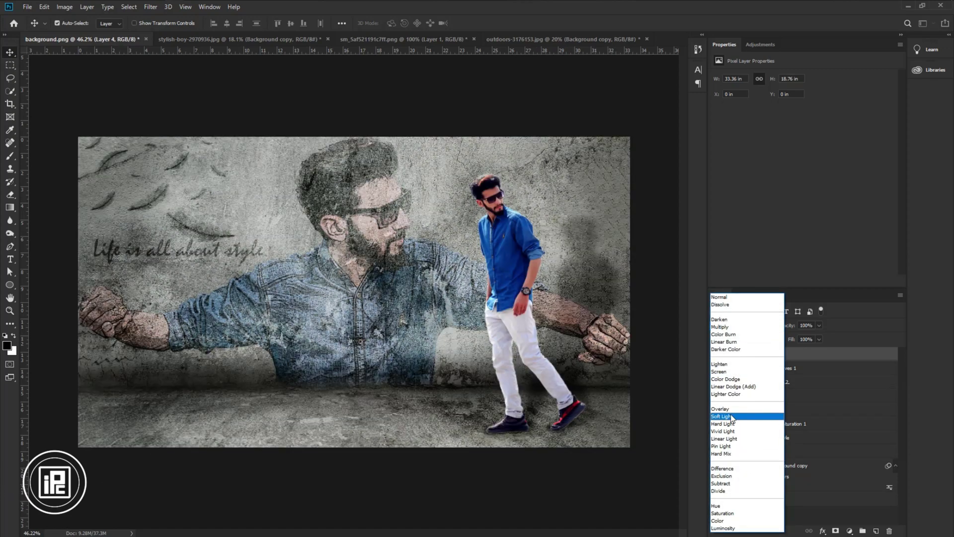
click(723, 416)
Step: Dodge the walking man's hair, face, shirt and lower body on the gray layer, using midtones at 50% exposure
click(10, 234)
click(49, 242)
drag(569, 251, 553, 251)
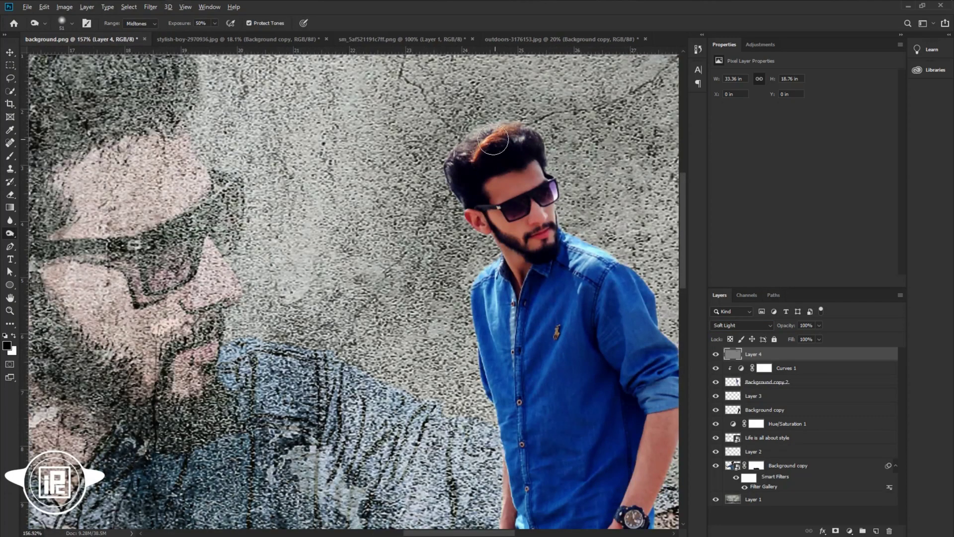
drag(467, 141, 449, 174)
drag(467, 216, 477, 226)
drag(572, 238, 640, 298)
drag(616, 351, 317, 175)
mouse_move(395, 241)
mouse_down()
mouse_move(361, 335)
mouse_move(367, 146)
mouse_up()
scroll(375, 331, down, 10)
scroll(375, 332, right, 4)
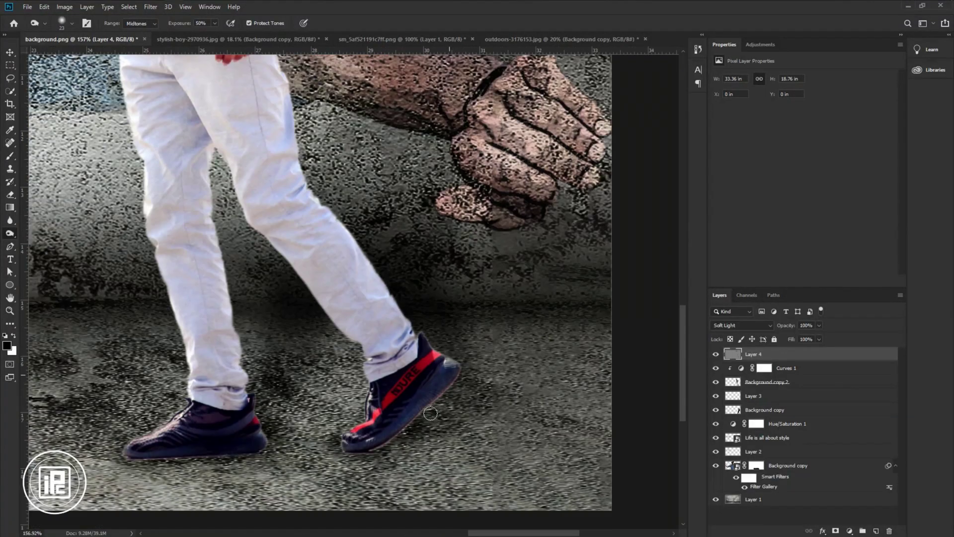
scroll(313, 418, left, 10)
scroll(303, 298, up, 8)
scroll(336, 317, up, 20)
scroll(336, 317, left, 6)
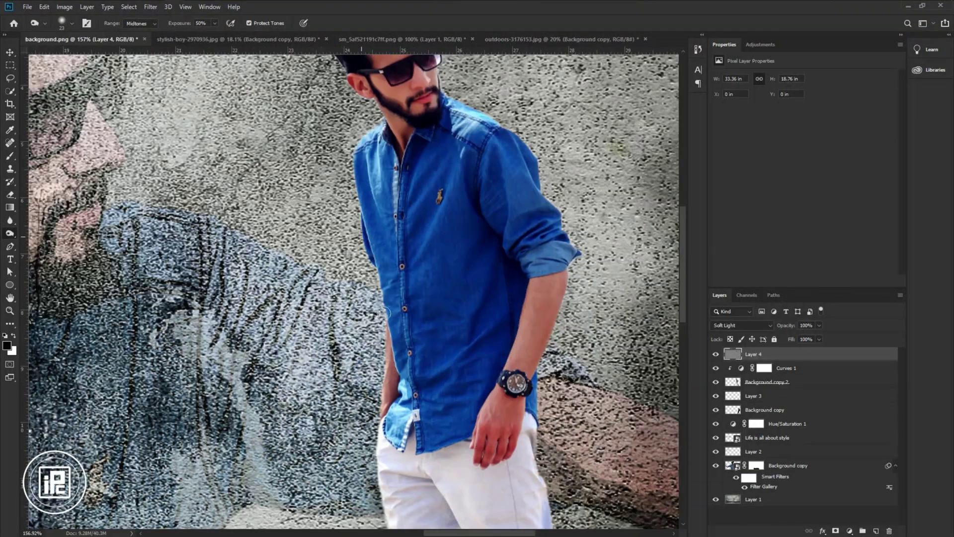
scroll(413, 122, down, 6)
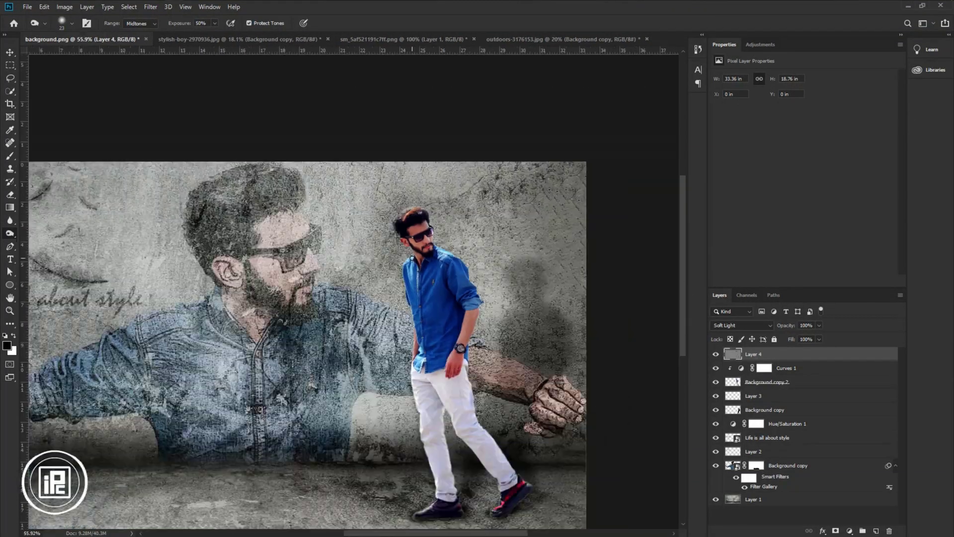
scroll(412, 258, down, 2)
Step: Dodge broad areas of the wall, poster and floor with a 326 px brush at 19% exposure
key(ctrl+0)
drag(503, 229, 543, 234)
drag(182, 24, 167, 29)
drag(444, 154, 433, 197)
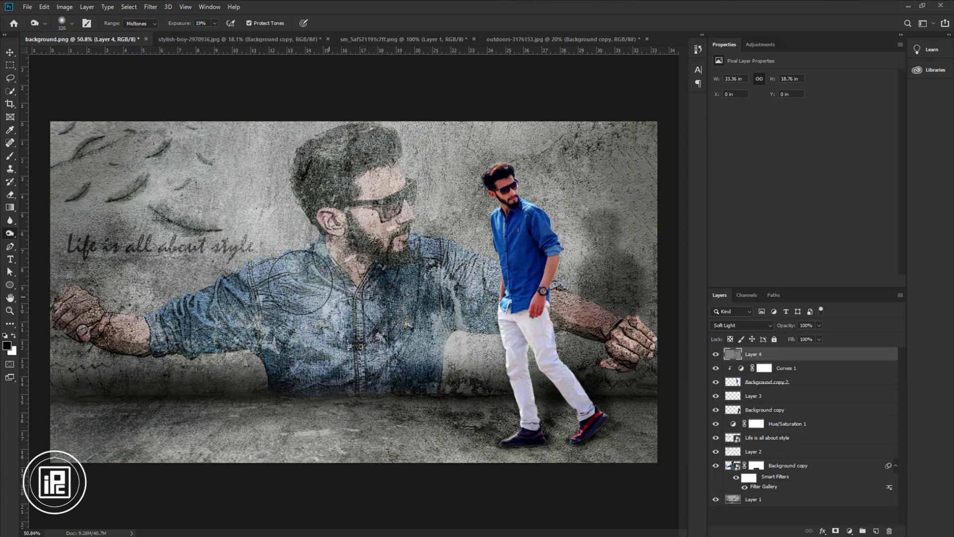
drag(284, 453, 244, 454)
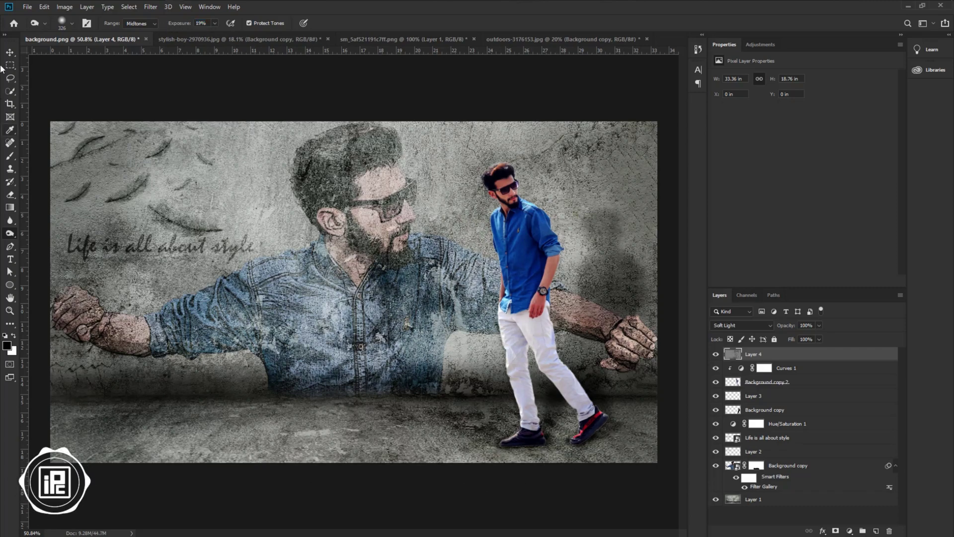
click(10, 52)
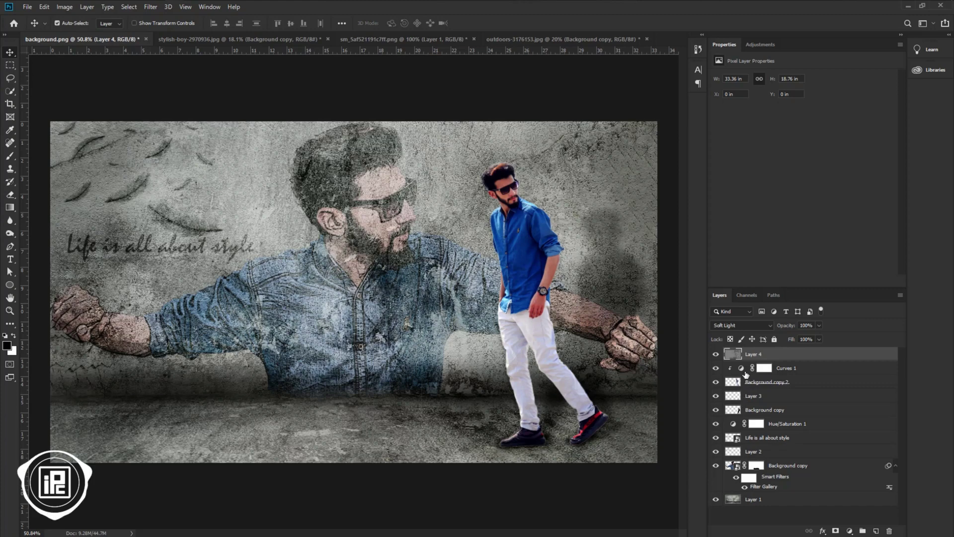
Step: Raise the highlight point of the walking man's Curves to output 213 and readjust the end points of the Red, Green and Blue channels
click(742, 368)
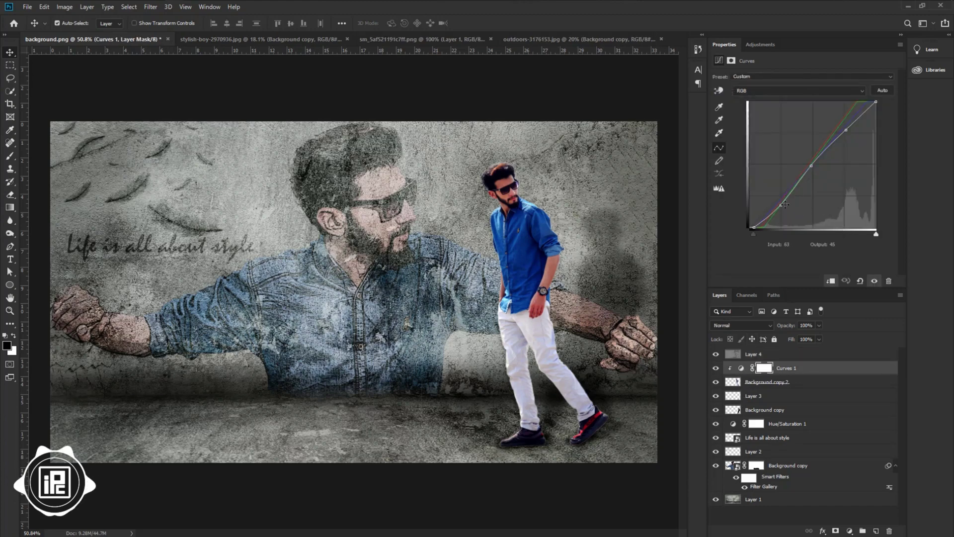
drag(847, 131, 846, 121)
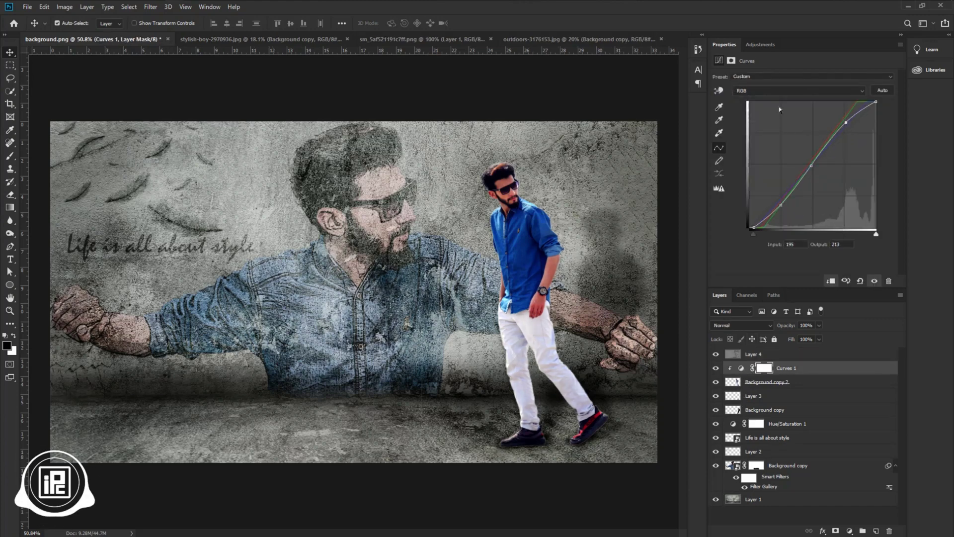
click(799, 91)
click(796, 108)
drag(870, 240, 872, 238)
drag(760, 235, 755, 237)
click(745, 90)
click(745, 114)
click(755, 90)
drag(859, 236, 873, 235)
click(755, 121)
drag(750, 236, 756, 237)
Step: Remove two points from the composite RGB curve and reshape it with points at input 55, output 44 and input 166, output 186
click(766, 90)
click(766, 99)
ctrl+click(783, 205)
ctrl+click(845, 122)
drag(811, 166, 816, 148)
drag(754, 235, 762, 238)
drag(816, 148, 829, 139)
drag(762, 234, 750, 236)
drag(778, 194, 777, 205)
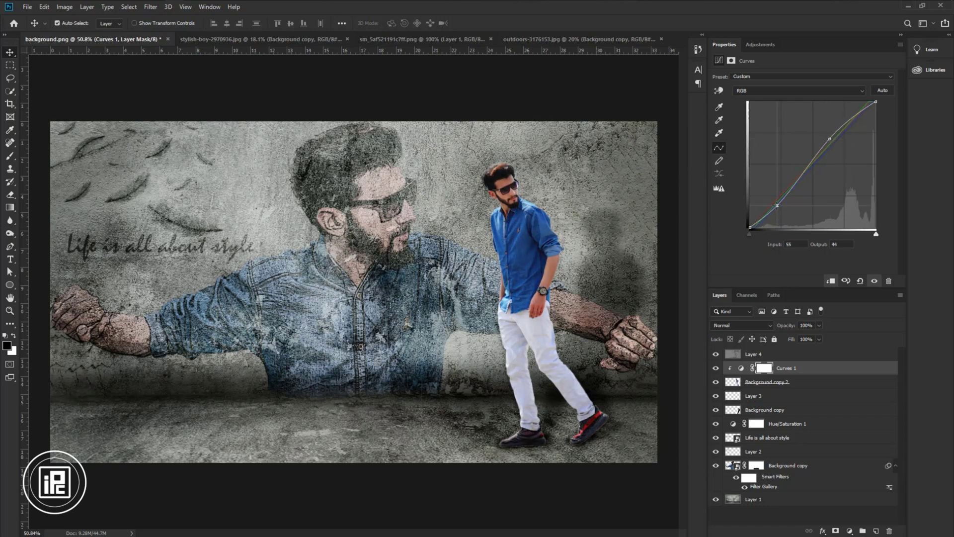
drag(830, 139, 832, 135)
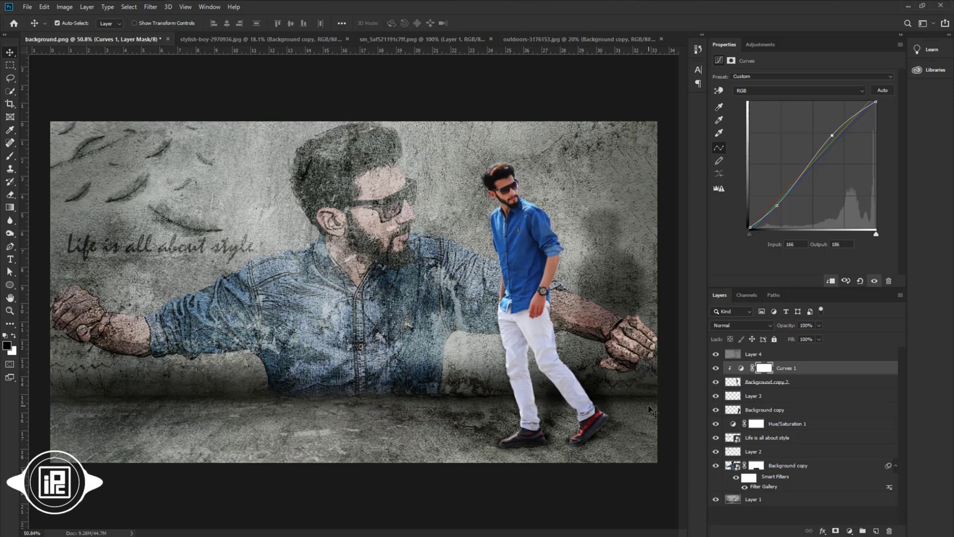
Step: Stamp all visible layers into a new top layer and convert it to a smart object
click(765, 355)
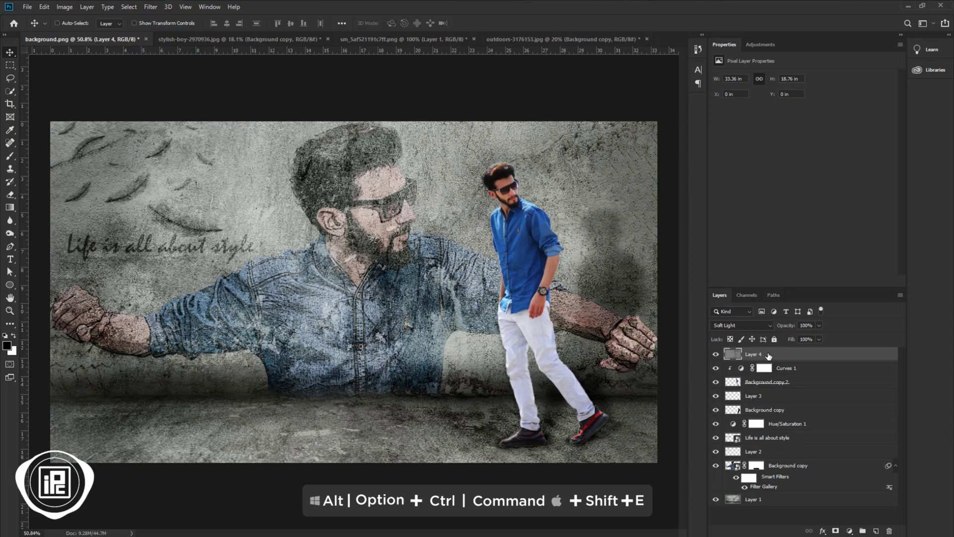
key(ctrl+shift+alt+e)
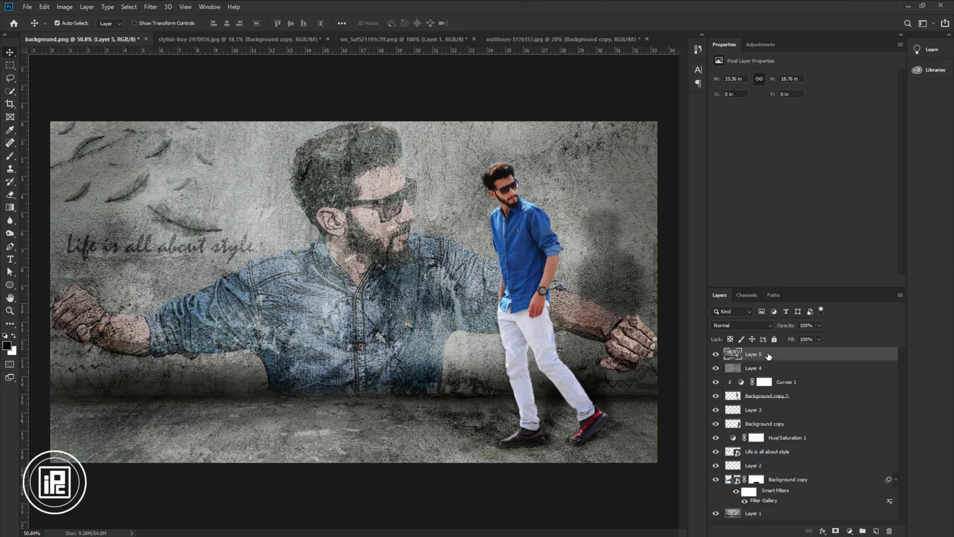
right_click(769, 356)
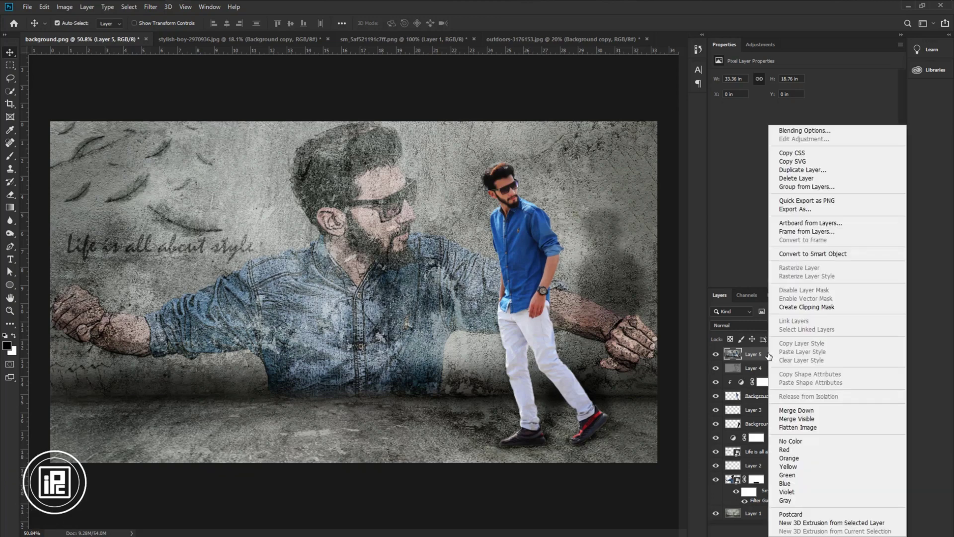
click(794, 258)
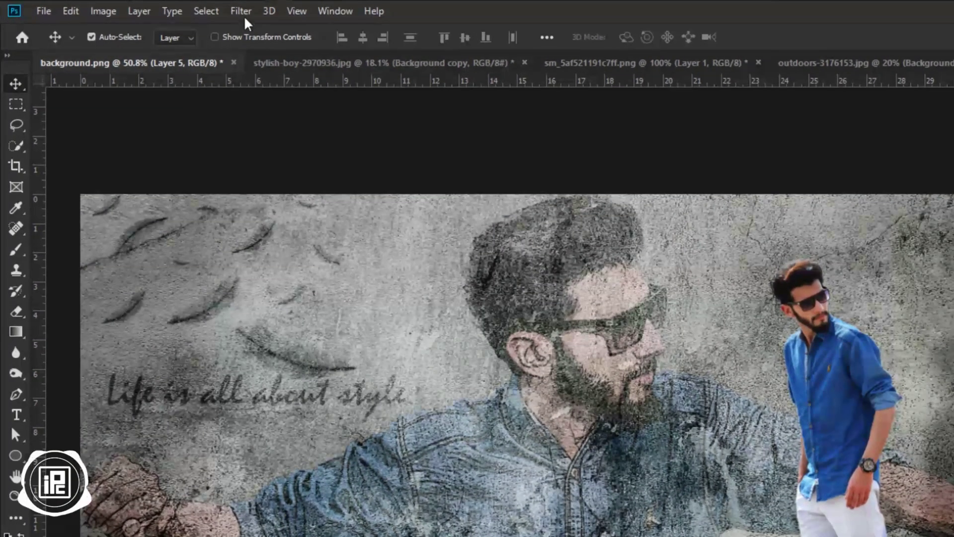
Step: Apply basic Camera Raw adjustments: Contrast -69, Highlights +35, Shadows +14, Whites +33, Blacks -42 and Clarity +18
click(151, 7)
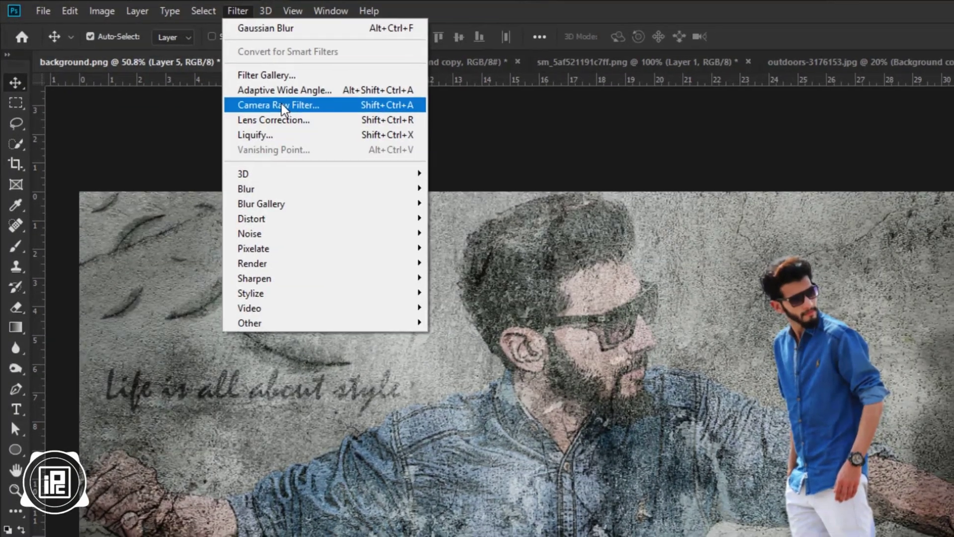
click(282, 106)
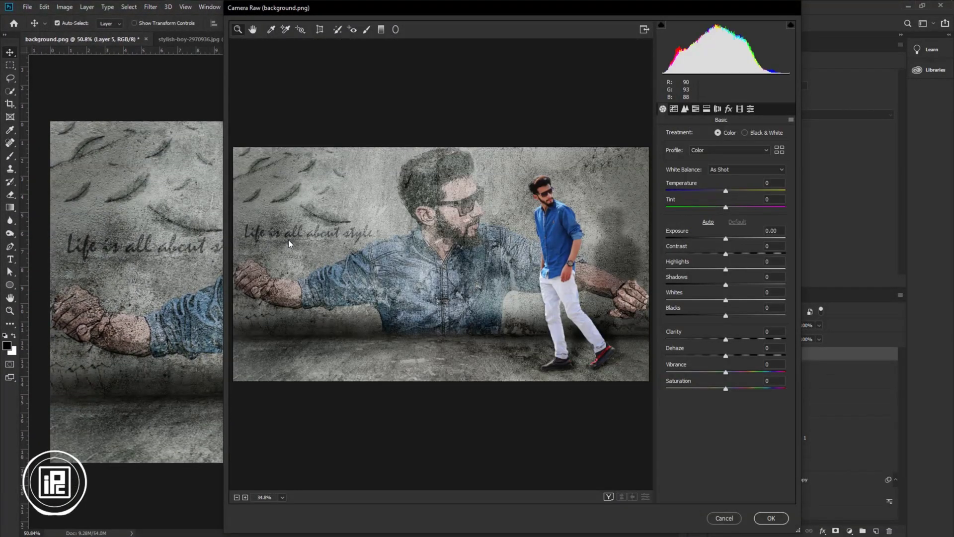
drag(401, 11, 334, 13)
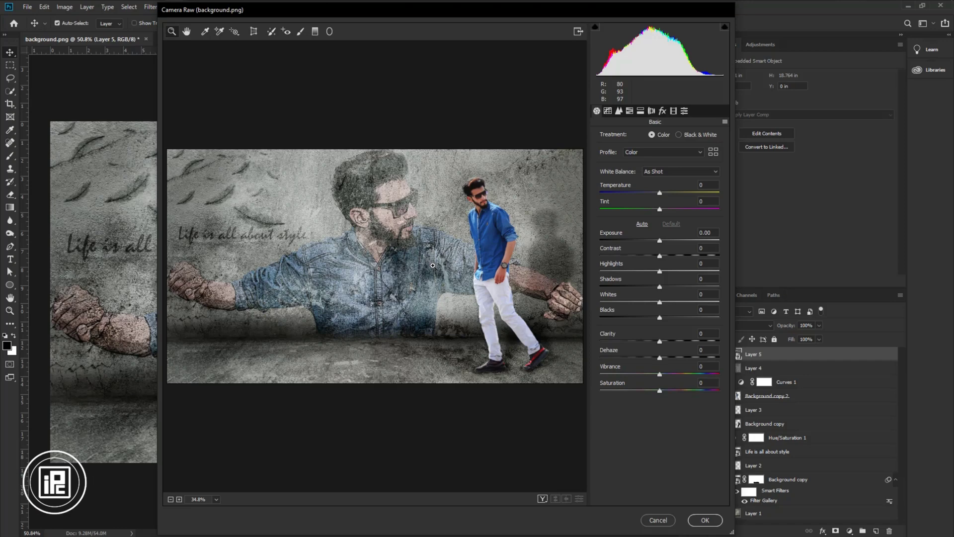
drag(659, 272, 679, 302)
drag(660, 256, 618, 256)
drag(660, 317, 669, 342)
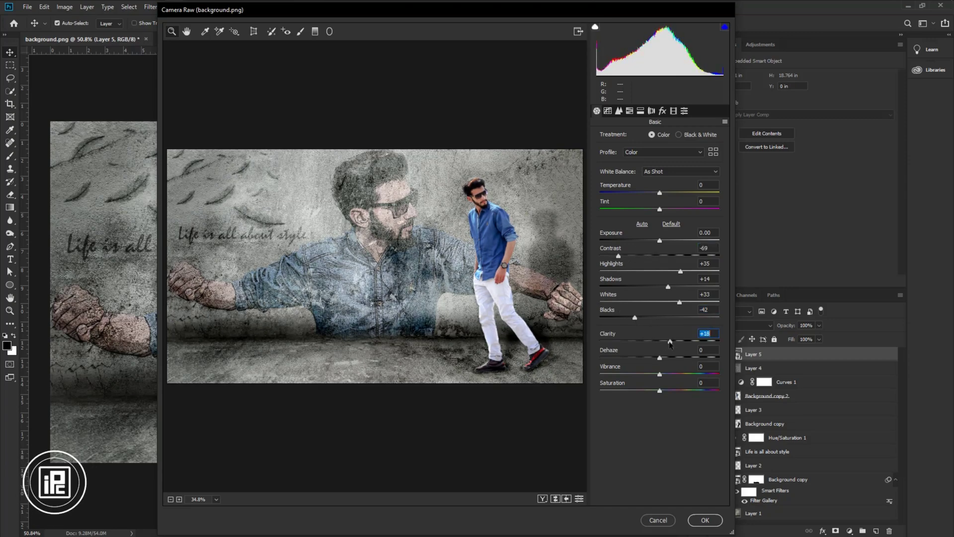
drag(664, 375, 668, 361)
Step: Shift the hue of the blues toward teal in the Camera Raw HSL adjustments
click(630, 110)
drag(659, 255, 600, 239)
click(661, 239)
click(619, 255)
Step: Lower the saturation of the blues and set HSL luminance to +18 for blues and -100 for yellows
click(637, 138)
click(623, 256)
click(671, 138)
drag(660, 255, 671, 255)
drag(659, 238, 670, 255)
click(635, 139)
click(675, 140)
drag(660, 205, 599, 206)
Step: Set the HSL saturation of both the yellows and the greens to -100
click(637, 137)
drag(660, 206, 599, 206)
drag(659, 222, 591, 226)
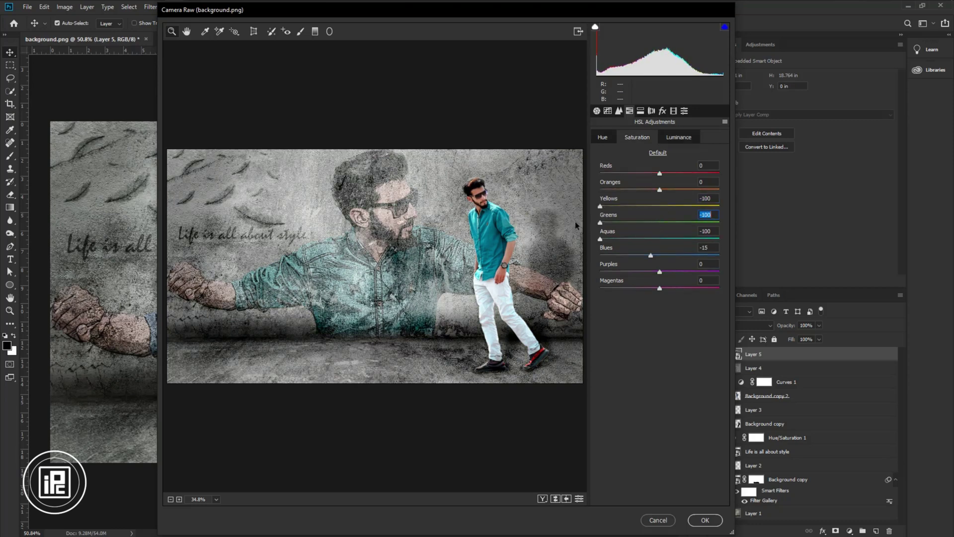
Step: Set HSL luminance to Reds -39, Oranges +23, Greens +76, Purples +28 and Magentas -12
click(679, 137)
drag(666, 224, 705, 224)
drag(659, 271, 677, 272)
drag(660, 288, 668, 288)
drag(659, 189, 636, 174)
drag(517, 199, 547, 198)
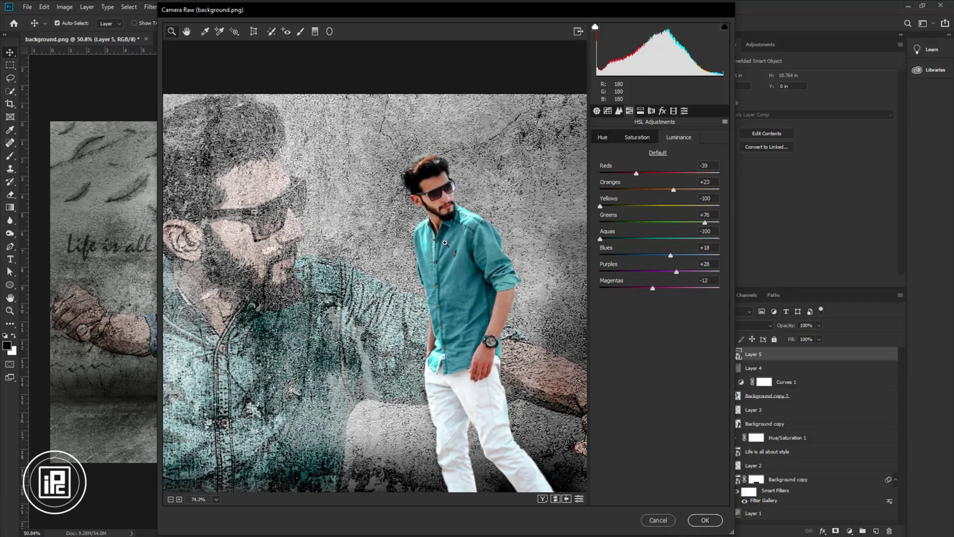
drag(512, 321, 395, 331)
Step: Set the parametric tone curve's Highlights to +15 and bring up the Camera Raw Effects settings
click(607, 111)
drag(659, 297, 668, 298)
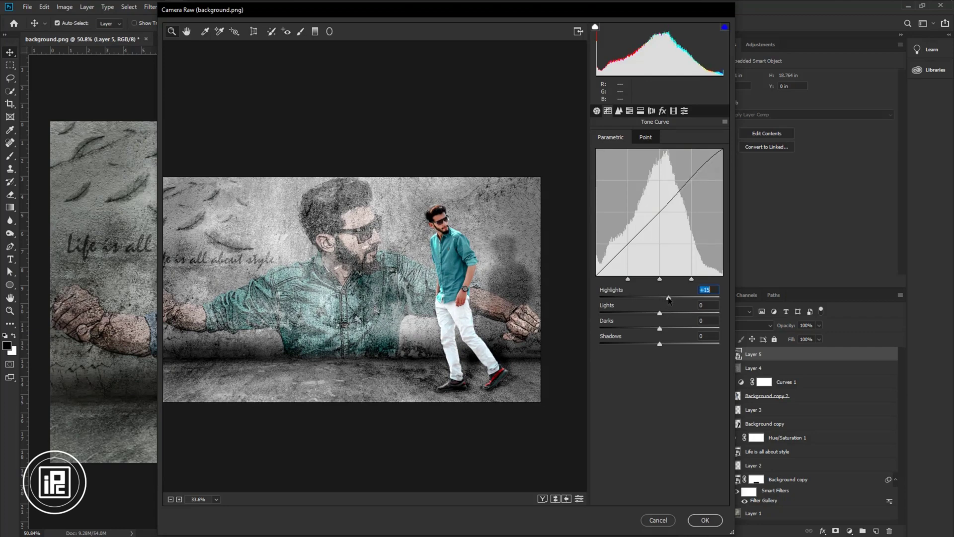
click(662, 111)
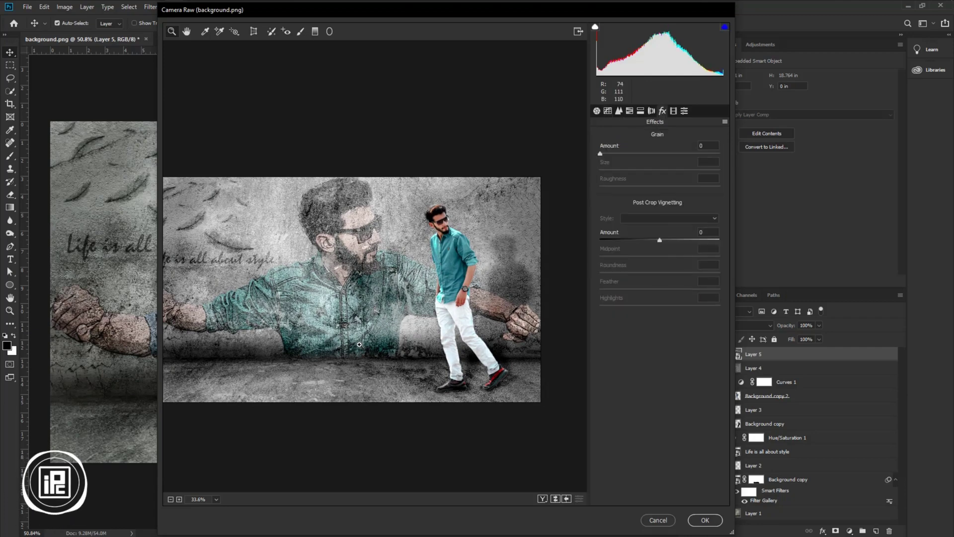
click(312, 332)
key(ctrl+0)
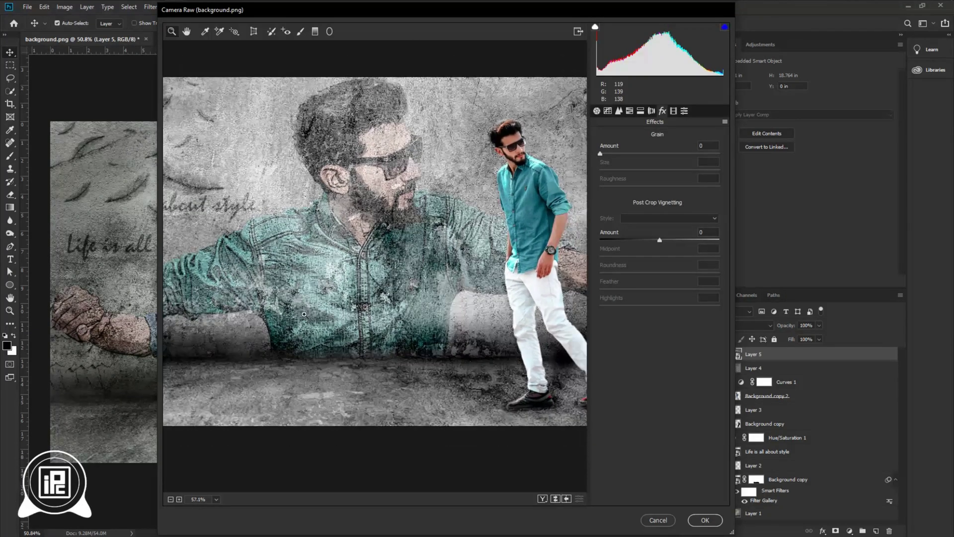
key(ctrl+0)
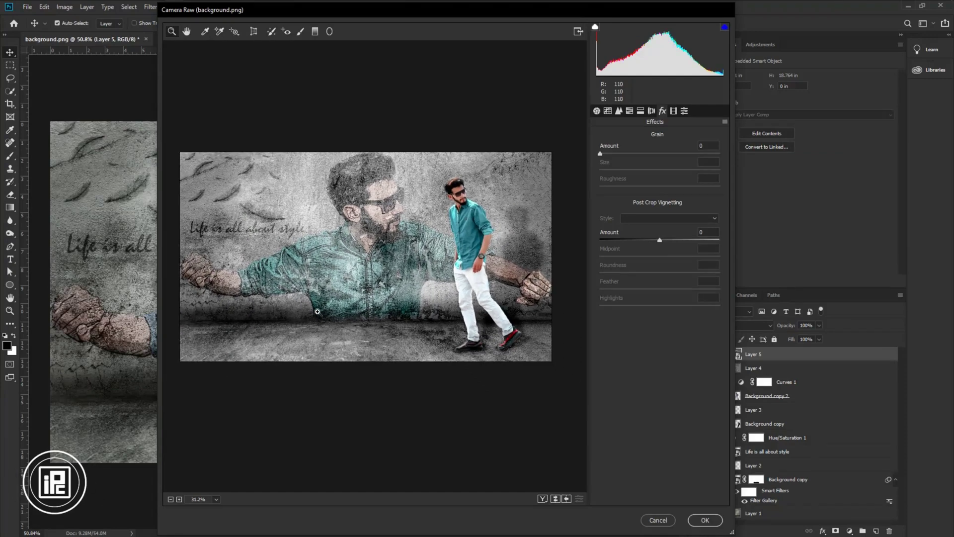
Step: Add a Highlight Priority post-crop vignette with Amount -32, Midpoint 29, Roundness +38, Feather 100 and Highlights 100
drag(659, 241, 581, 244)
drag(664, 287, 596, 290)
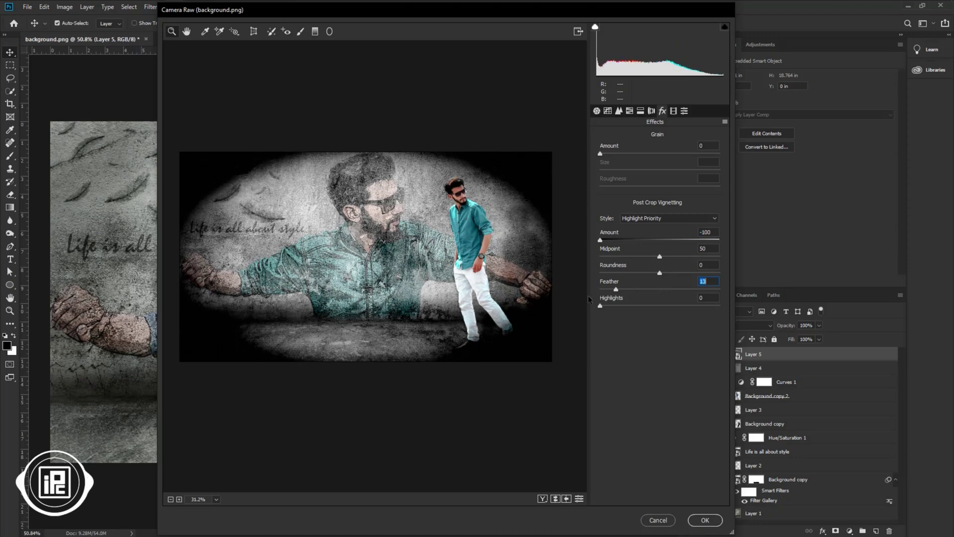
drag(659, 275, 719, 290)
drag(604, 243, 640, 243)
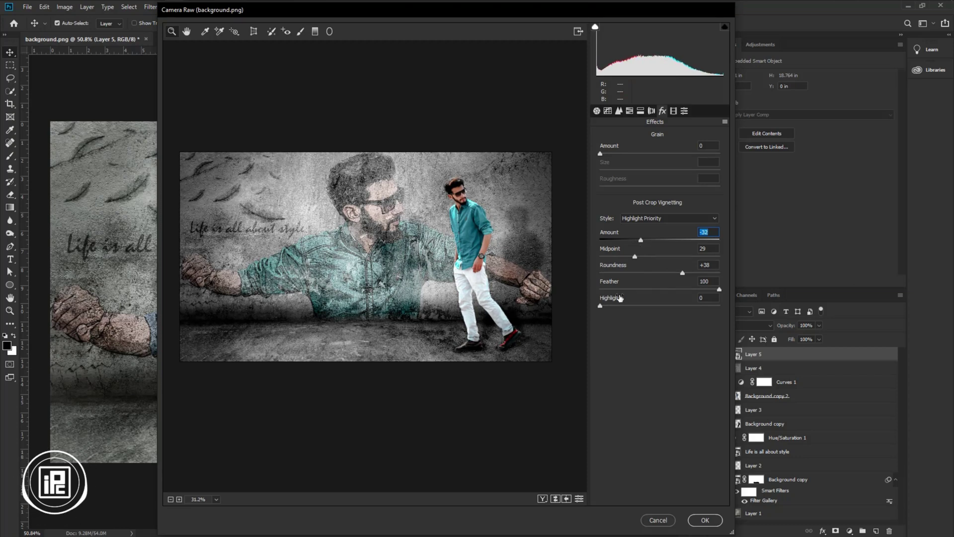
drag(601, 306, 622, 305)
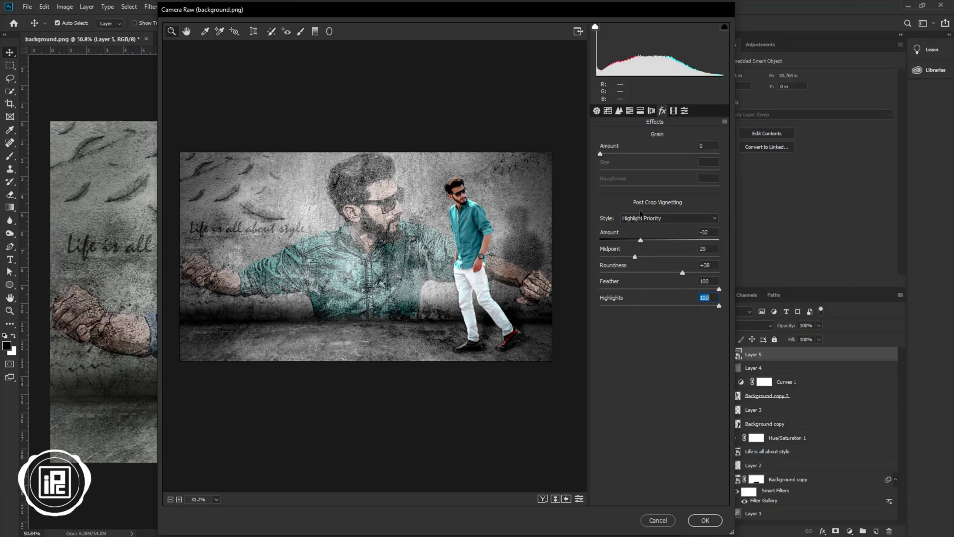
Step: Fine-tune Highlights, Whites, Contrast, Clarity and Dehaze in the Camera Raw Basic adjustments
click(597, 111)
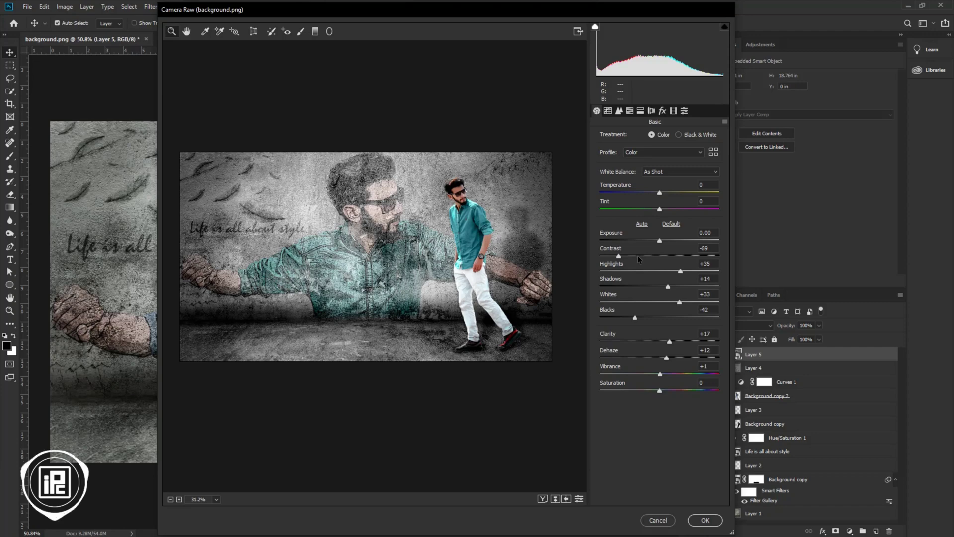
drag(679, 273, 681, 302)
drag(624, 250, 617, 251)
drag(670, 341, 663, 360)
Step: Set the post-crop vignette Amount to -40 and apply the Camera Raw filter to Layer 5
drag(642, 244, 636, 244)
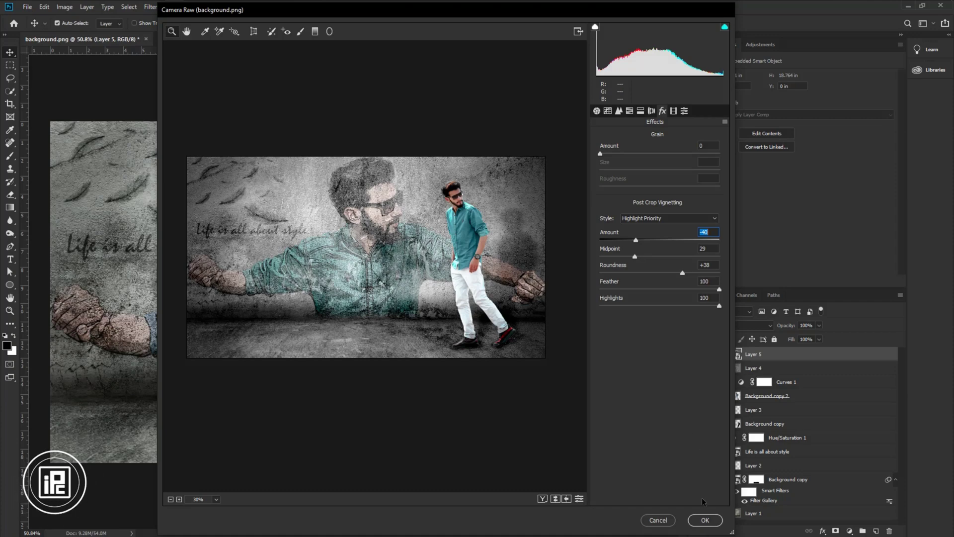
click(705, 520)
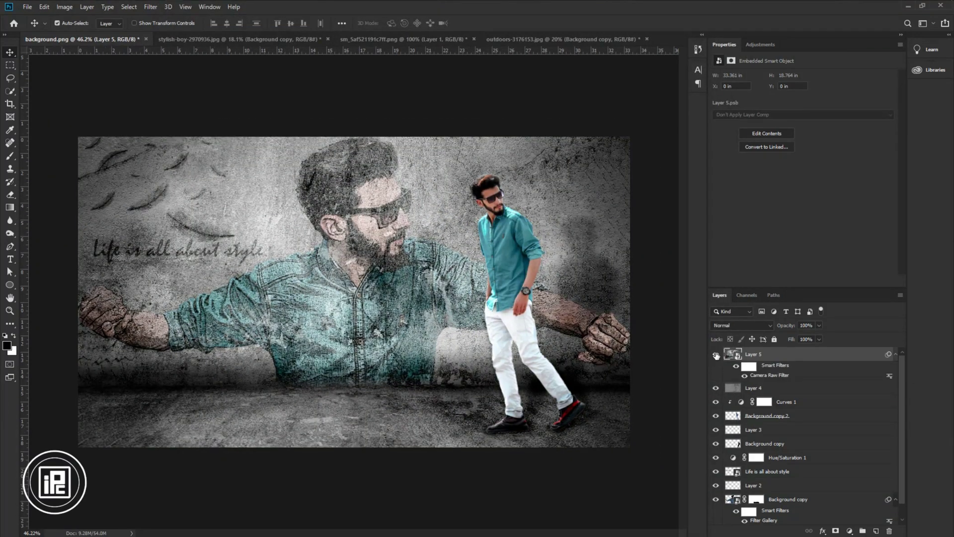
Step: Hide Layer 5 and show it again to compare the composite before and after the color grading
click(716, 354)
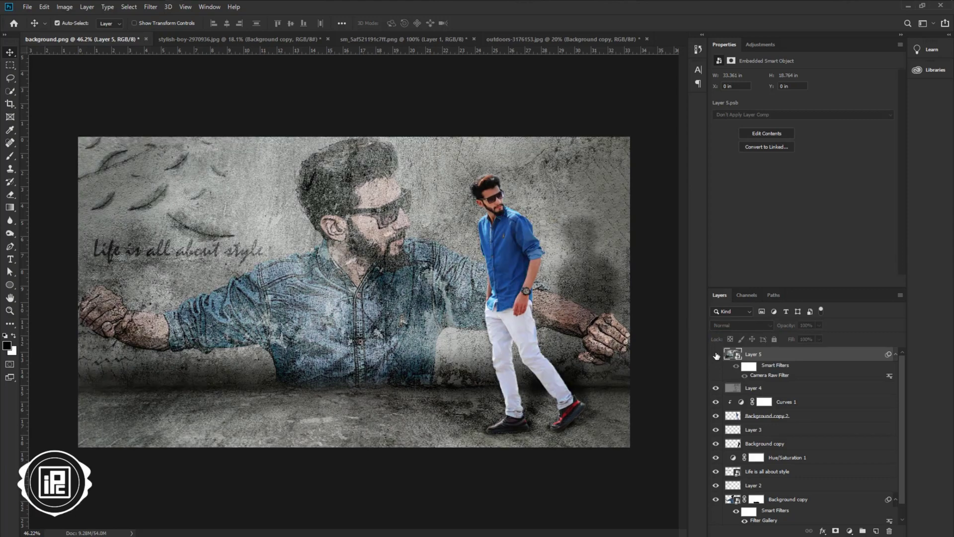
click(717, 354)
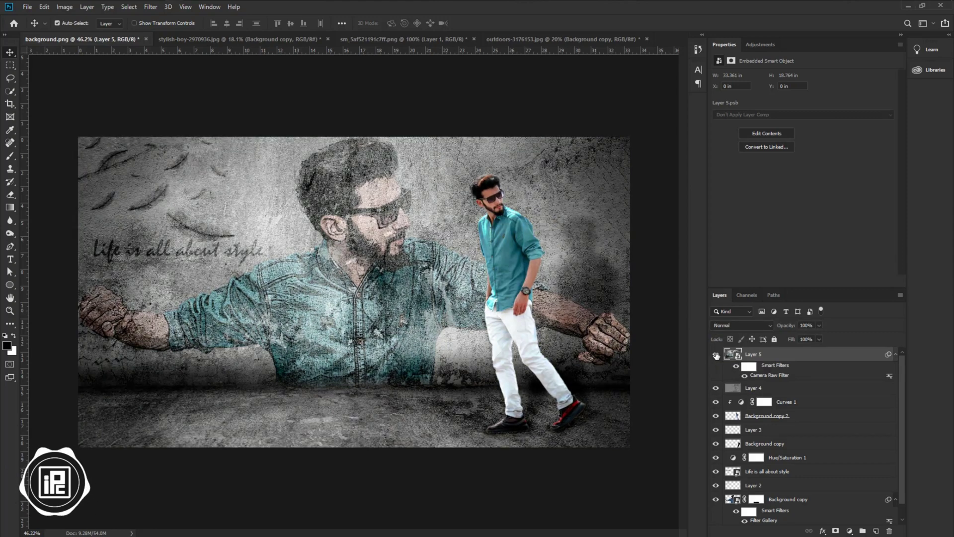